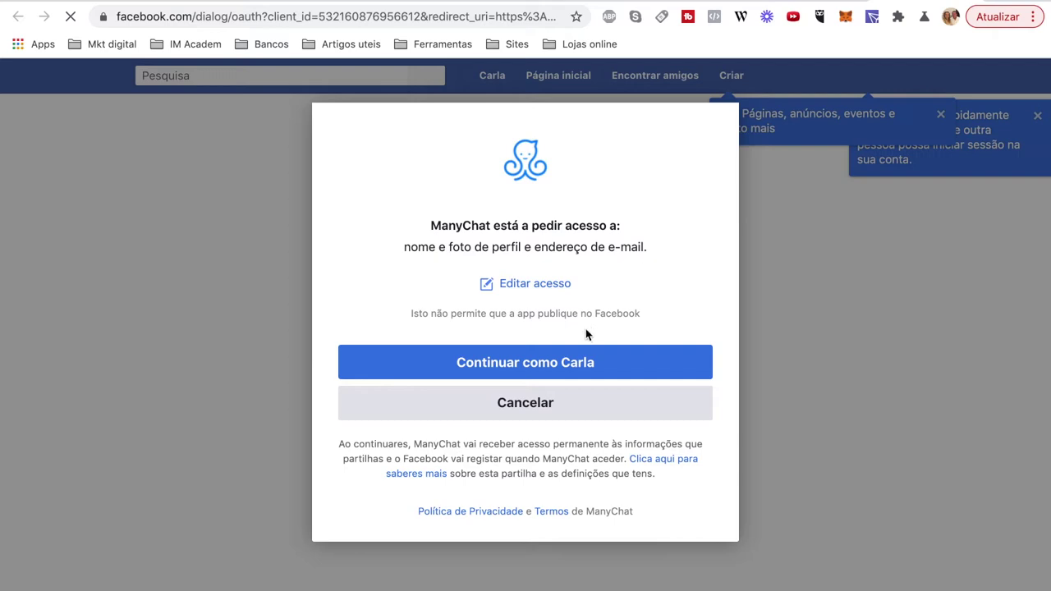
# Approve ManyChat's Facebook access to the profile and to managing the Page
pyautogui.click(546, 369)
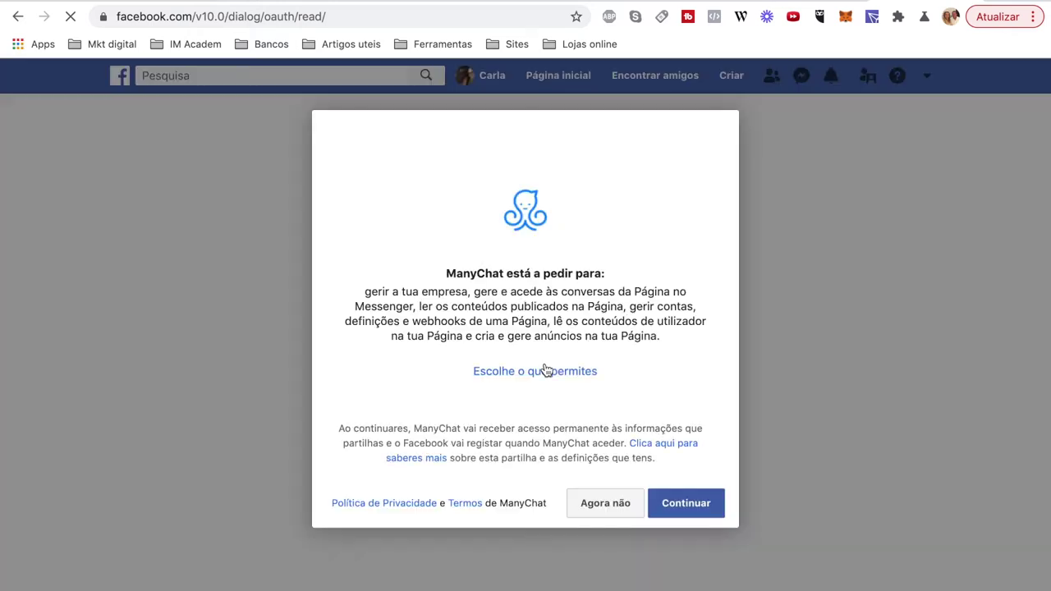
pyautogui.click(694, 505)
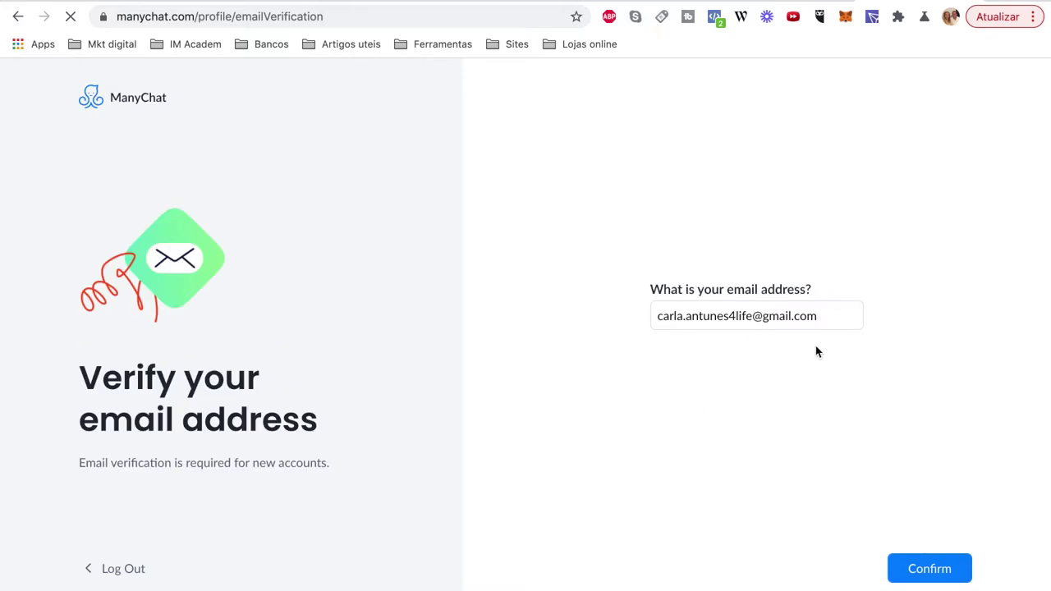
pyautogui.moveTo(752, 315); pyautogui.dragTo(603, 300)
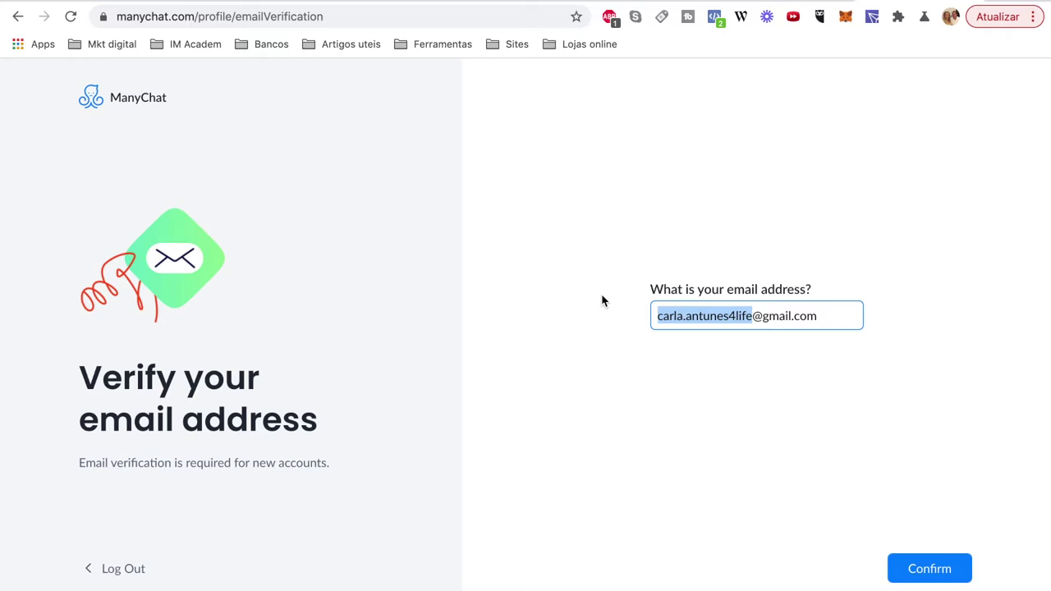
pyautogui.write('c')
pyautogui.press('BackSpace')
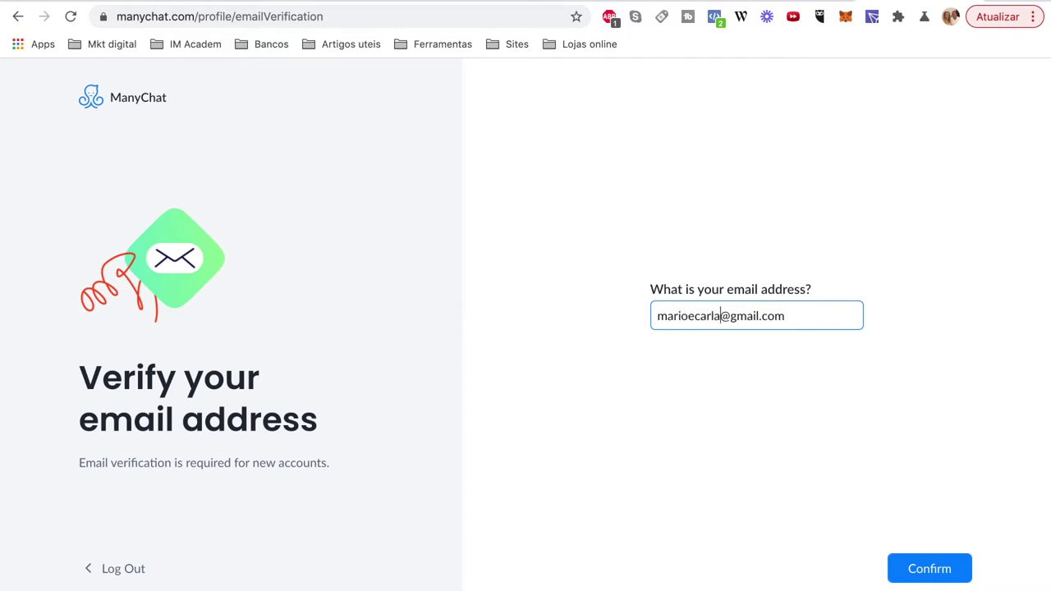
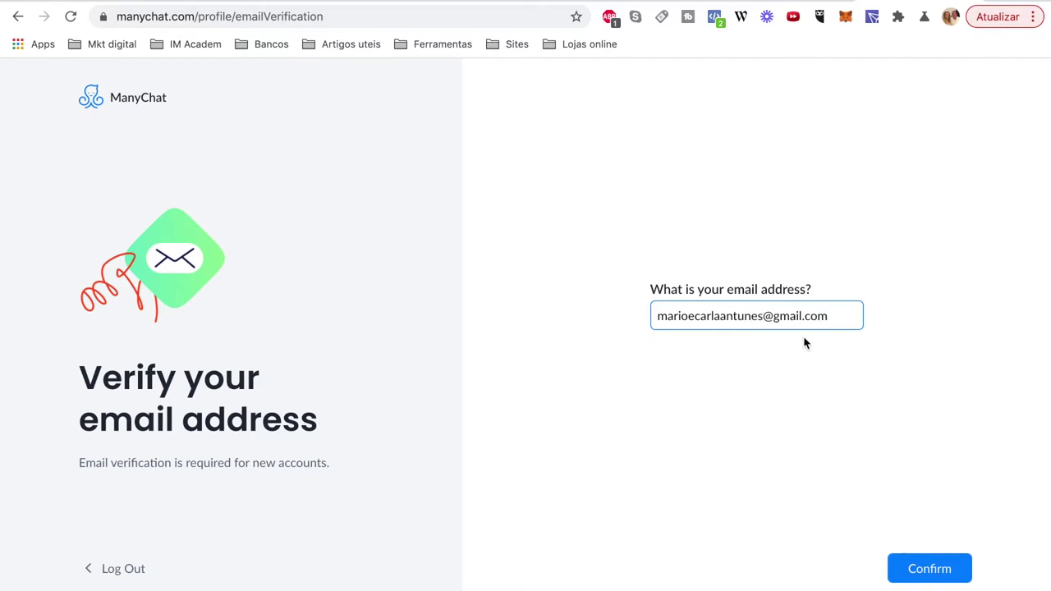
pyautogui.click(931, 569)
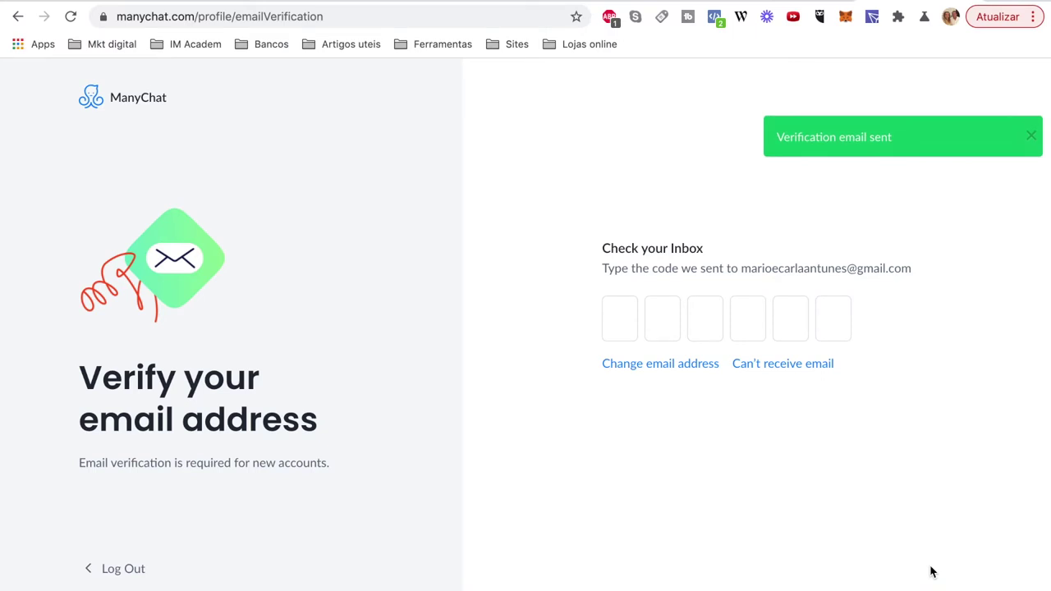
# Enter the six-digit verification code from the email
pyautogui.moveTo(721, 584)
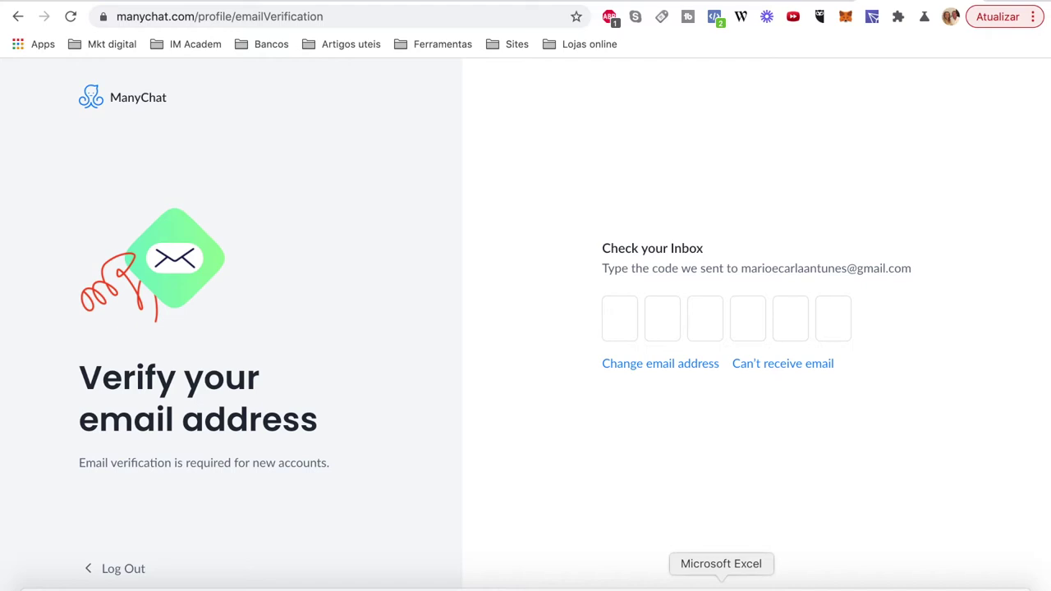
pyautogui.click(622, 325)
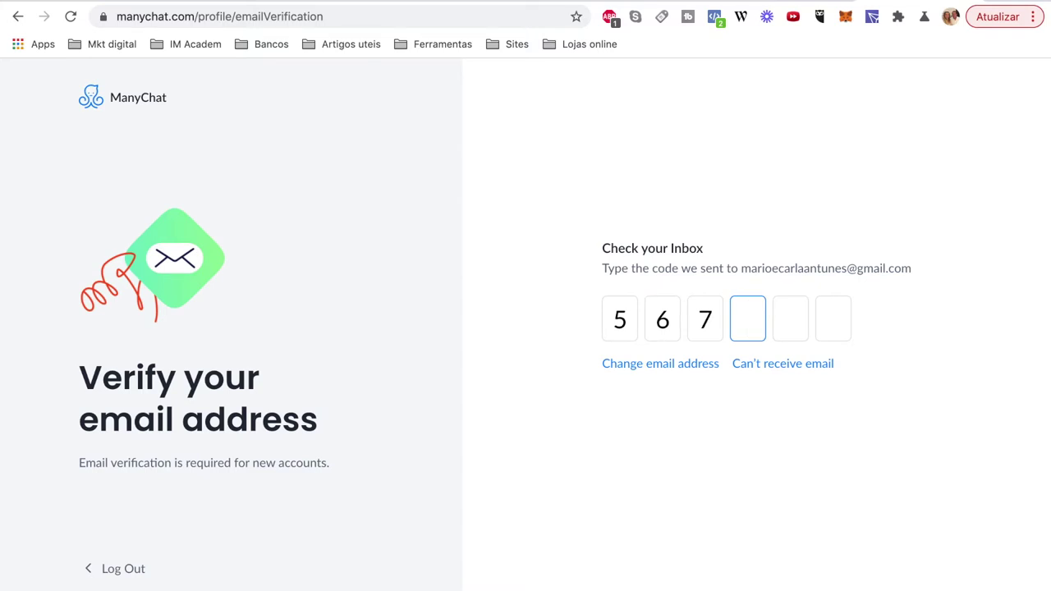
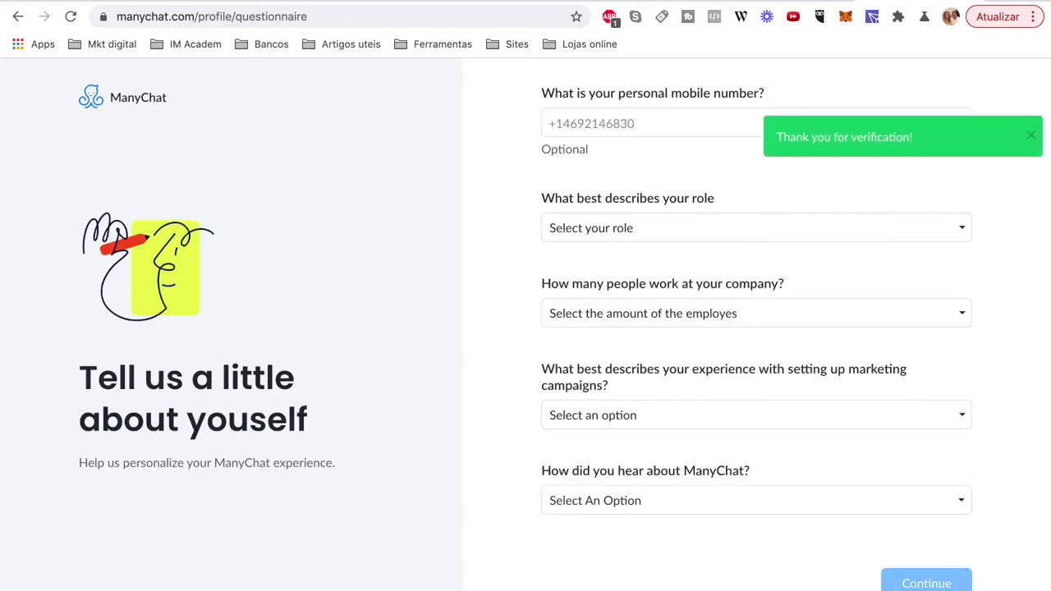
# Enter the mobile number, choose Business owner as the role and 1 as company size
pyautogui.click(667, 122)
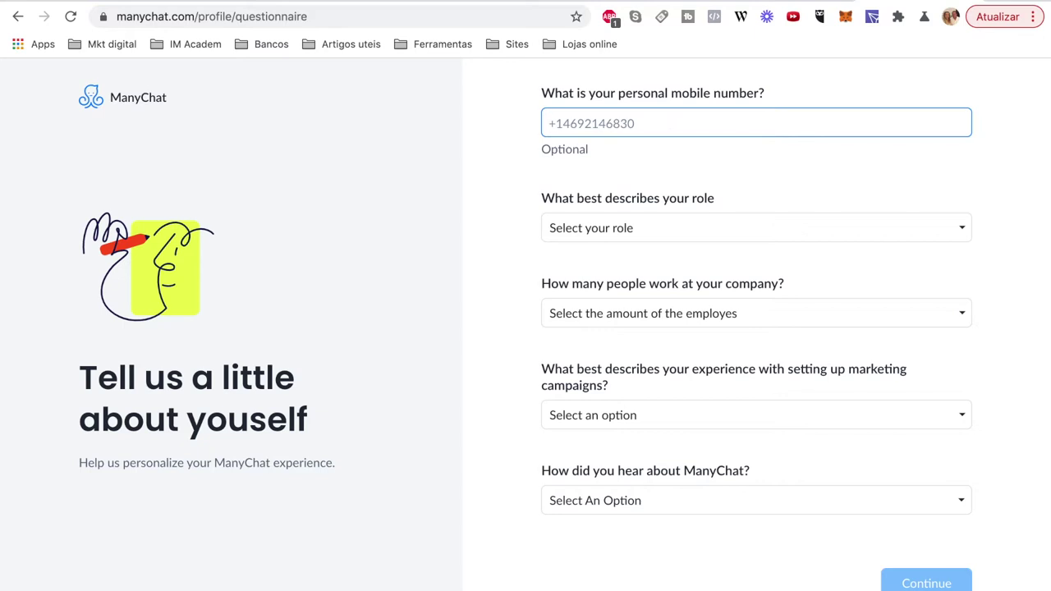
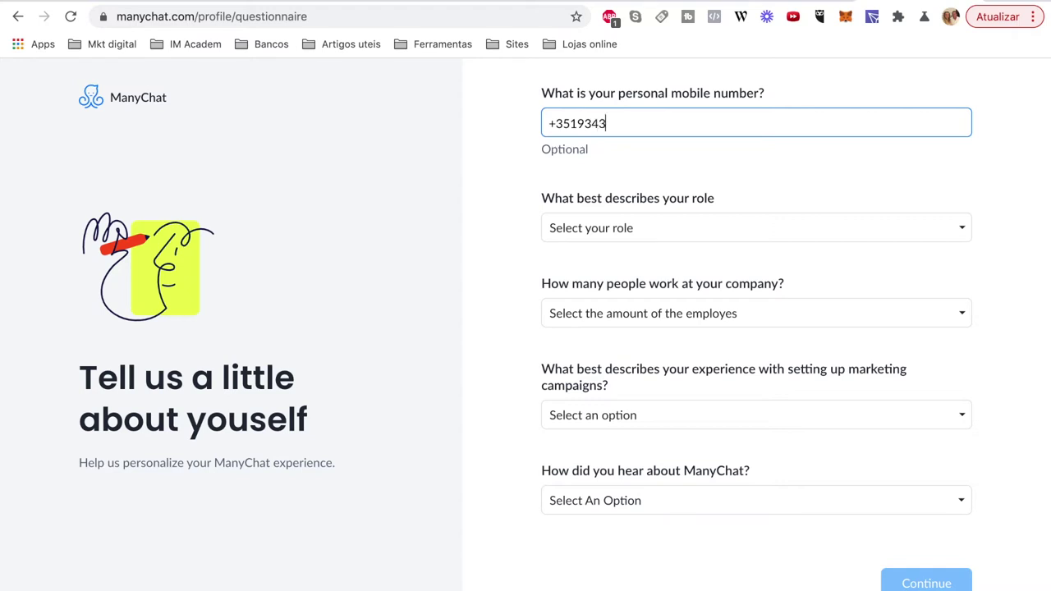
pyautogui.click(698, 232)
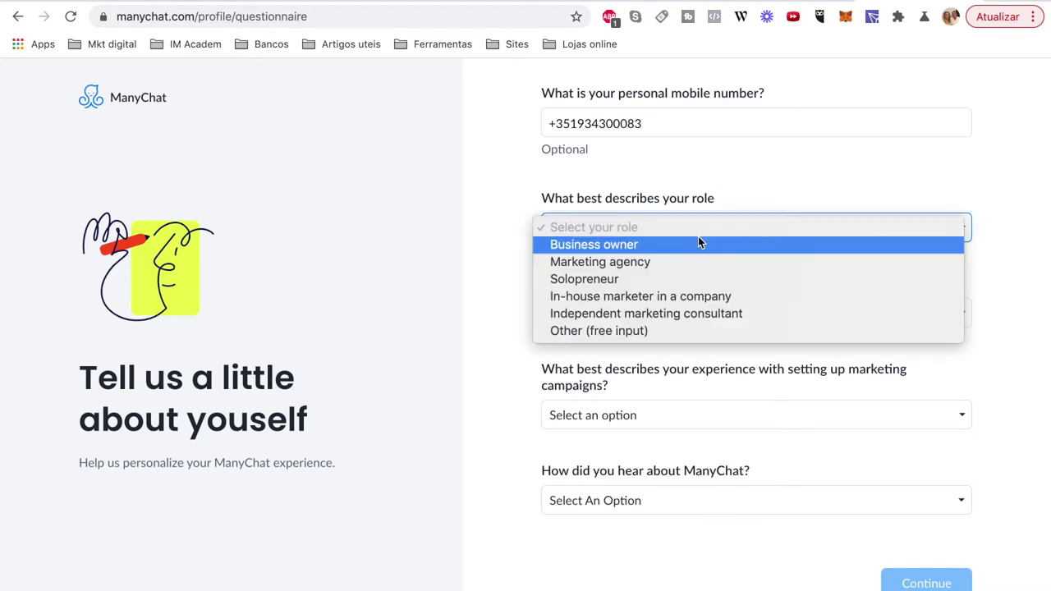
pyautogui.click(697, 244)
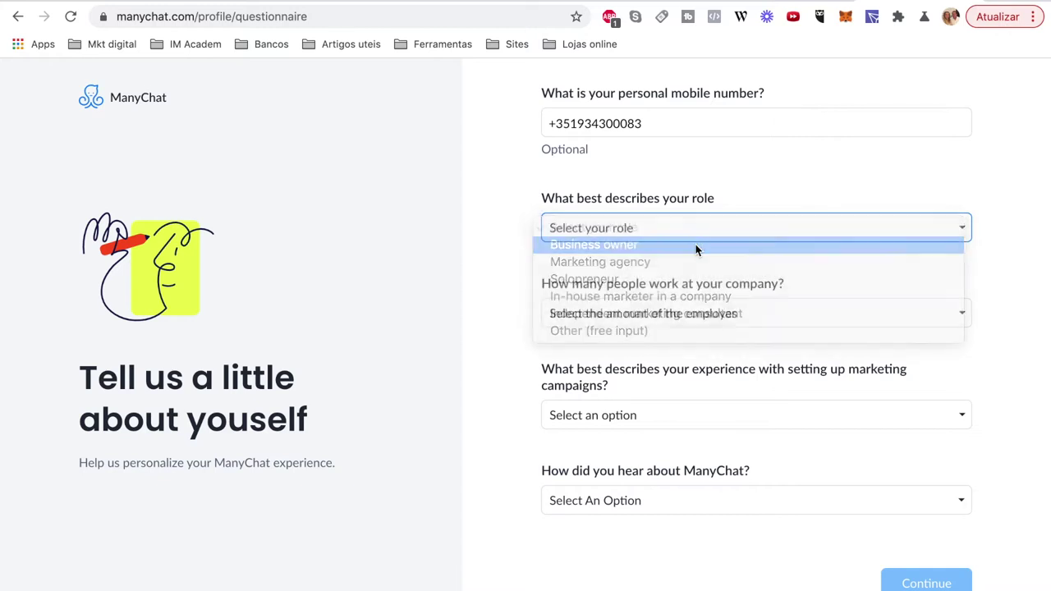
pyautogui.click(668, 317)
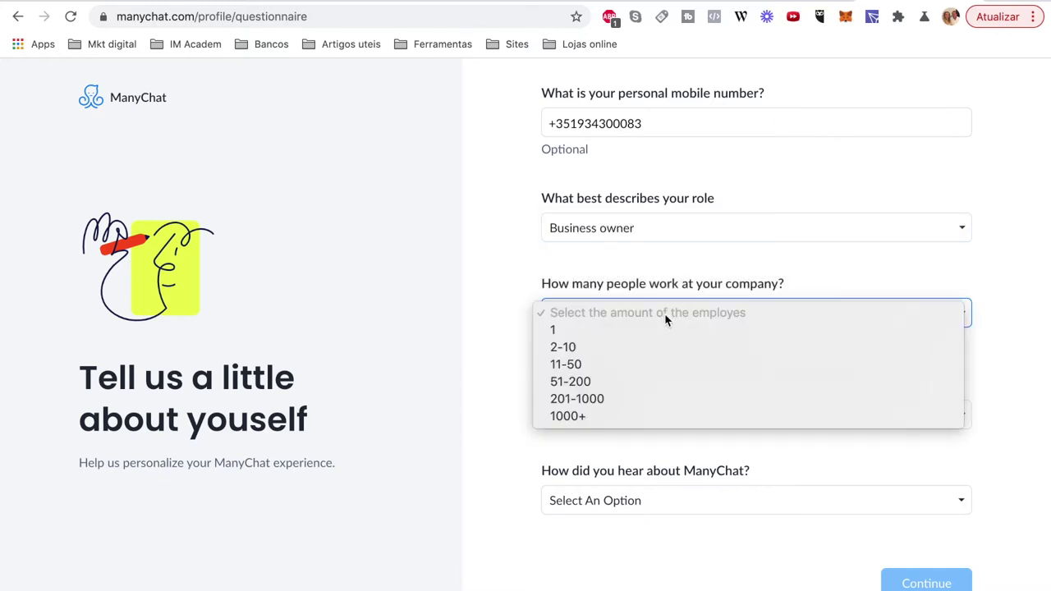
pyautogui.click(649, 343)
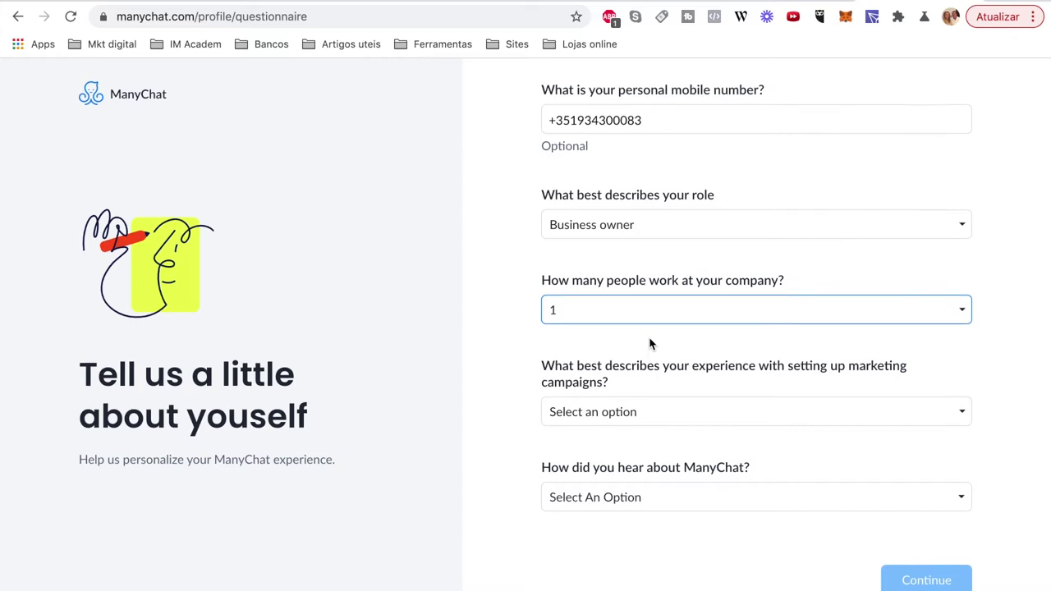
# Set experience to Beginner, source to 'A friend or colleague', and submit the questionnaire
pyautogui.click(627, 422)
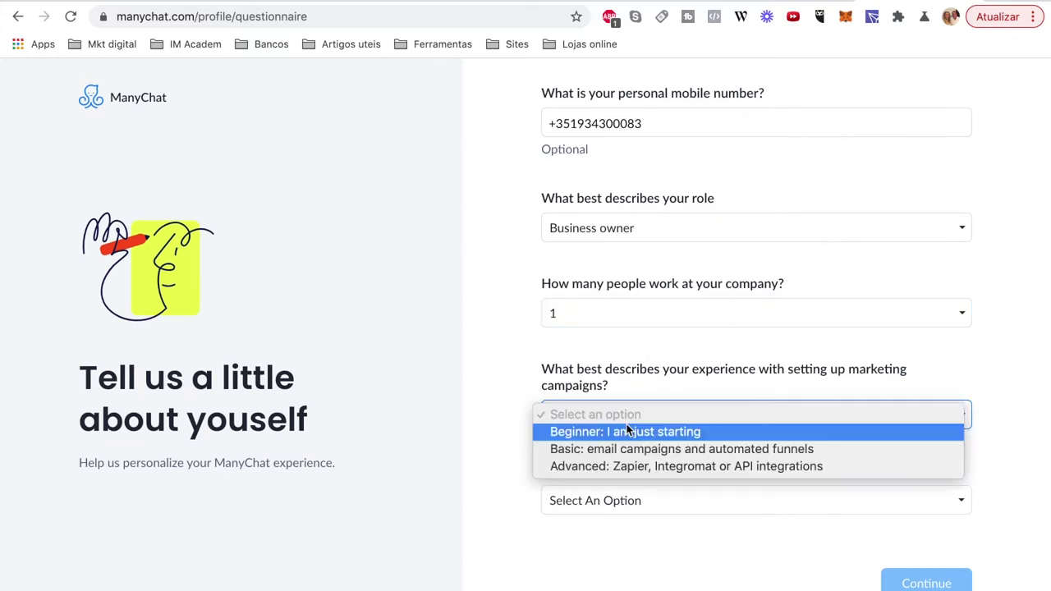
pyautogui.click(626, 432)
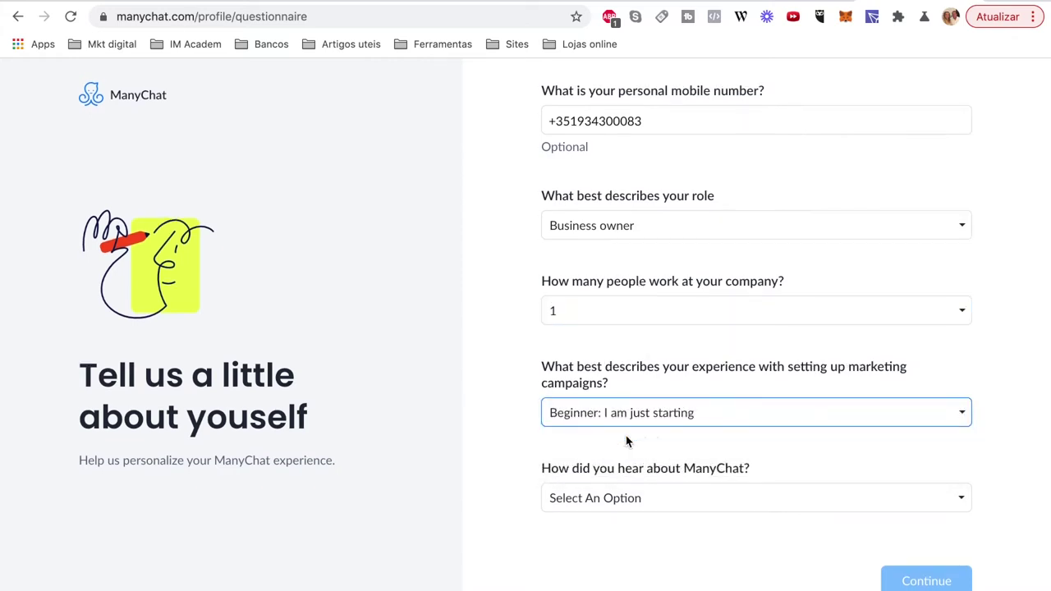
pyautogui.click(609, 505)
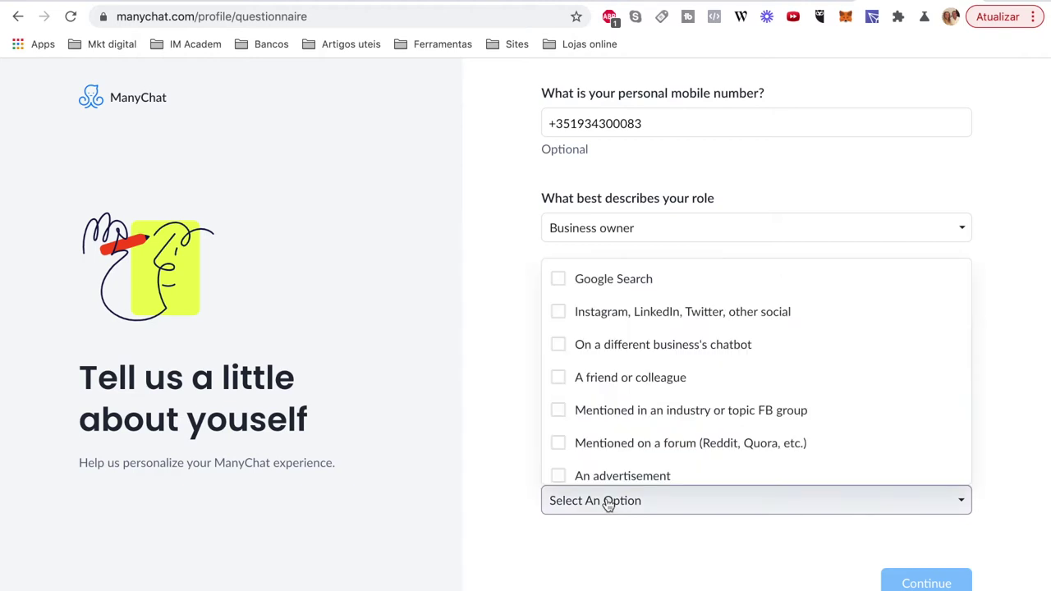
pyautogui.click(616, 380)
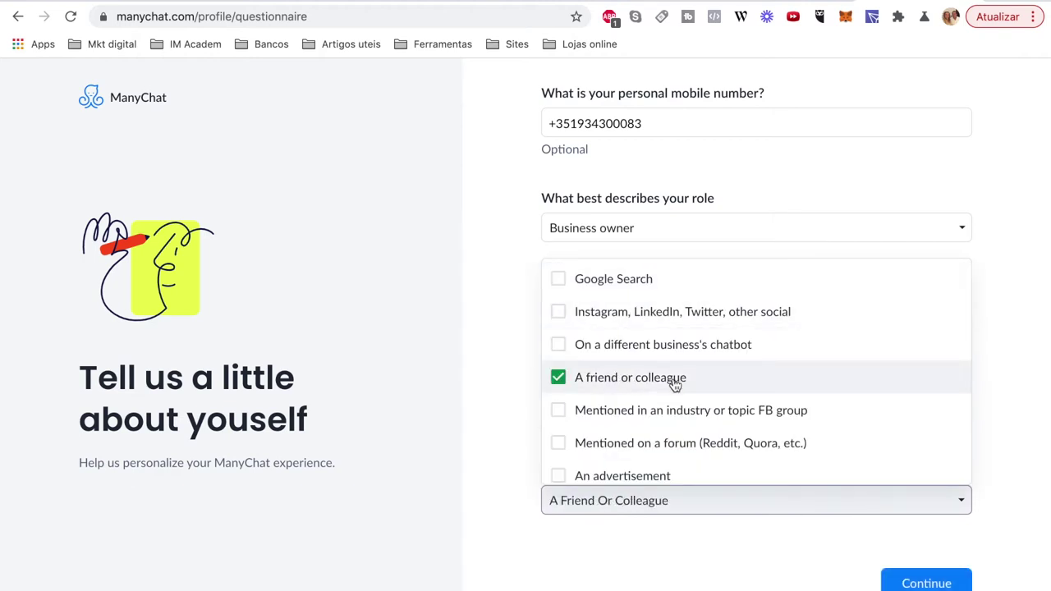
pyautogui.scroll(-3, 763, 460)
pyautogui.click(735, 558)
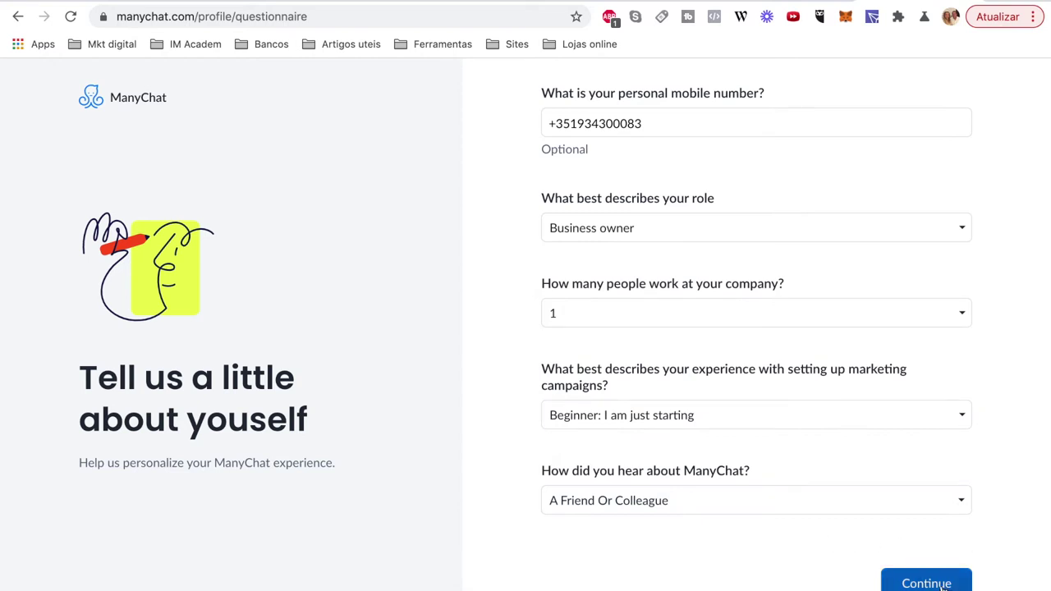
pyautogui.click(942, 585)
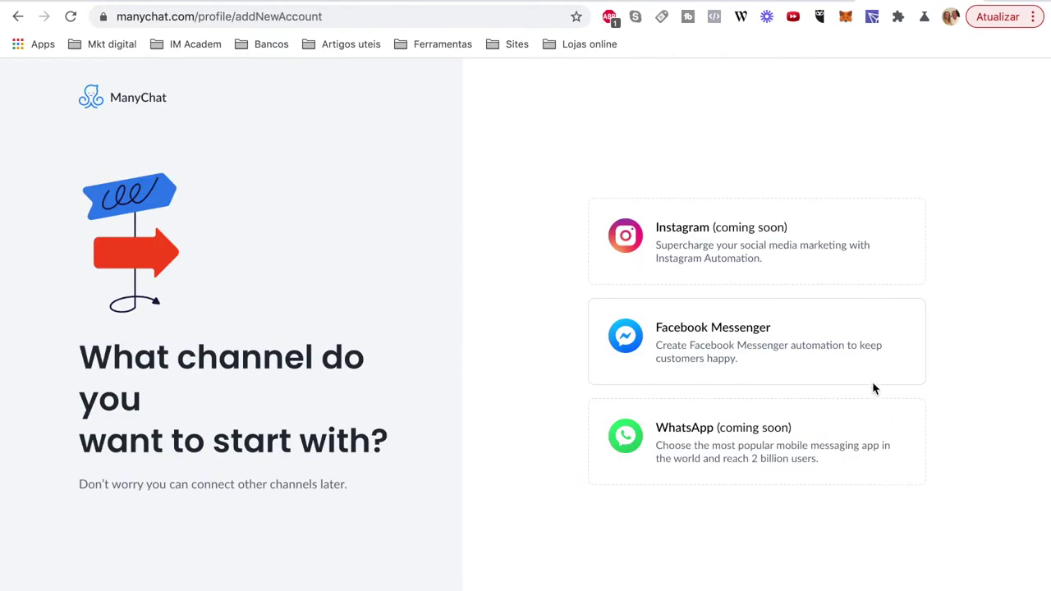
# Choose Facebook Messenger as the channel and connect the Clube dos sonhadores Page
pyautogui.click(804, 354)
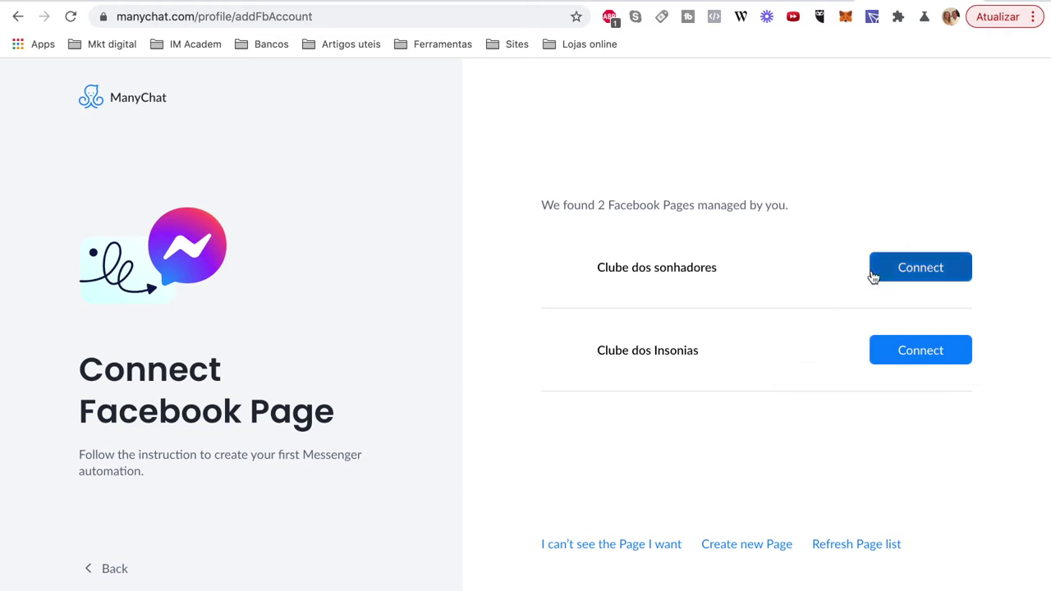
pyautogui.click(898, 270)
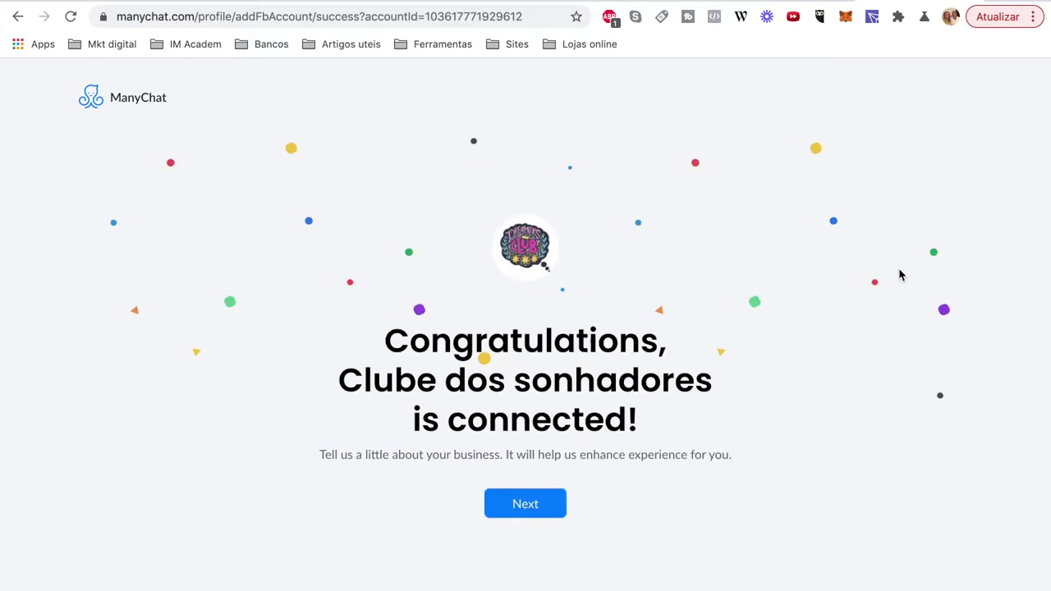
pyautogui.click(535, 508)
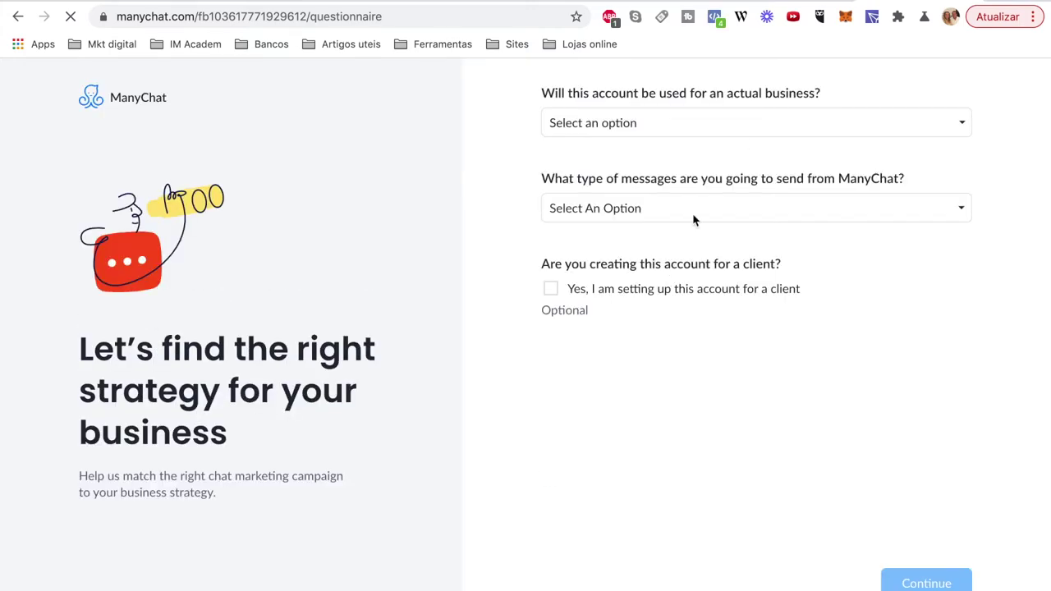
# Answer actual business, Personal blog and Facebook Messenger messages, then submit the strategy questionnaire
pyautogui.click(746, 123)
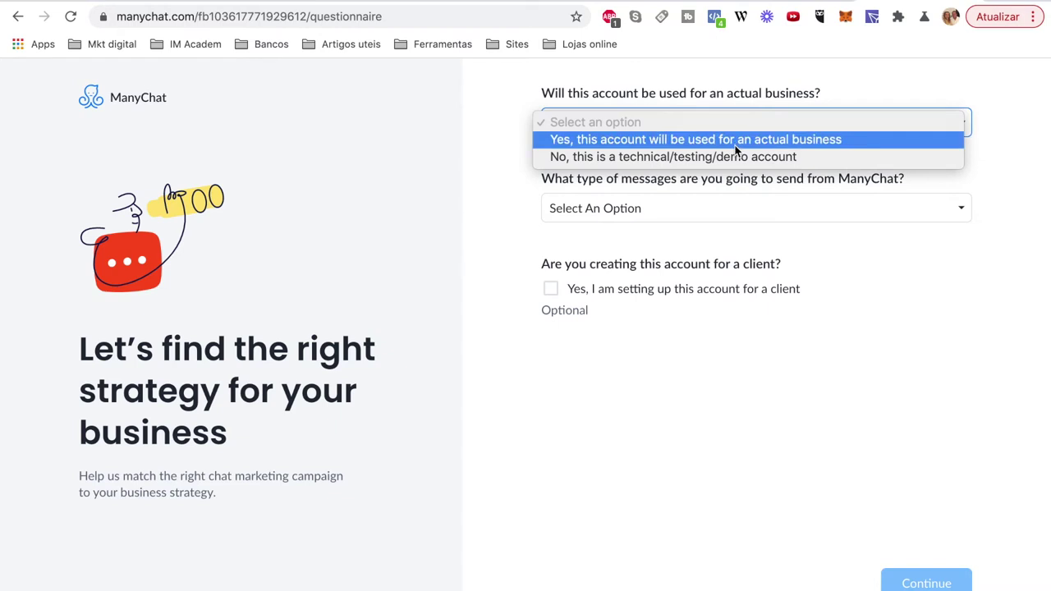
pyautogui.click(736, 142)
pyautogui.click(697, 212)
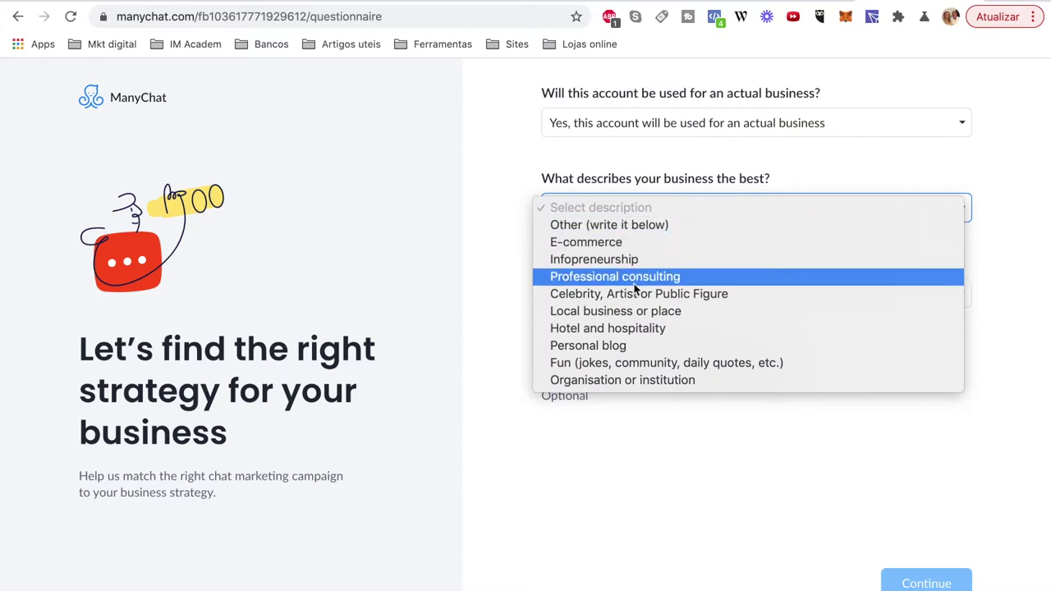
pyautogui.click(615, 348)
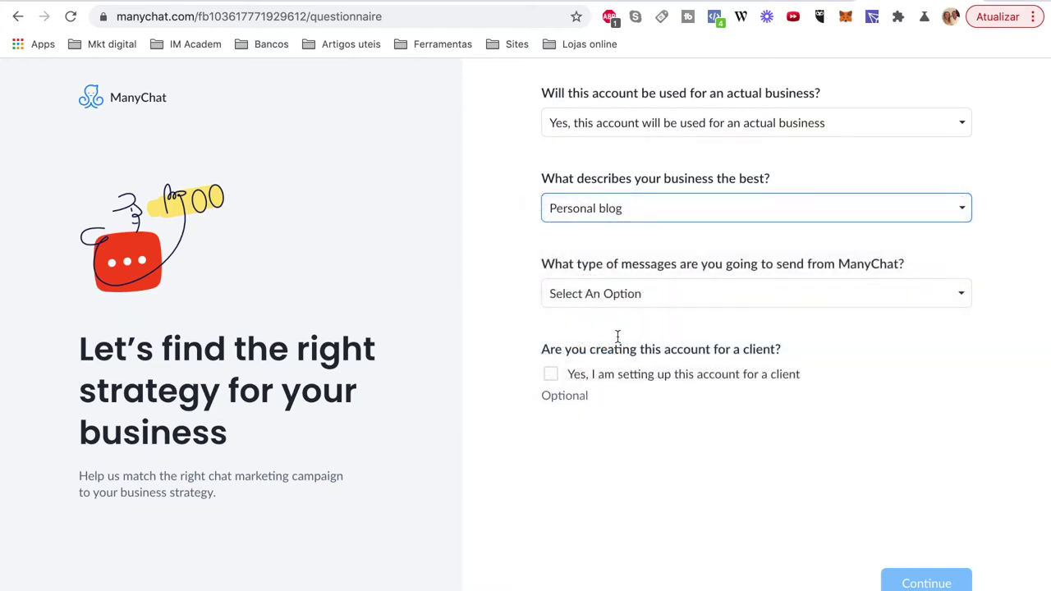
pyautogui.click(645, 300)
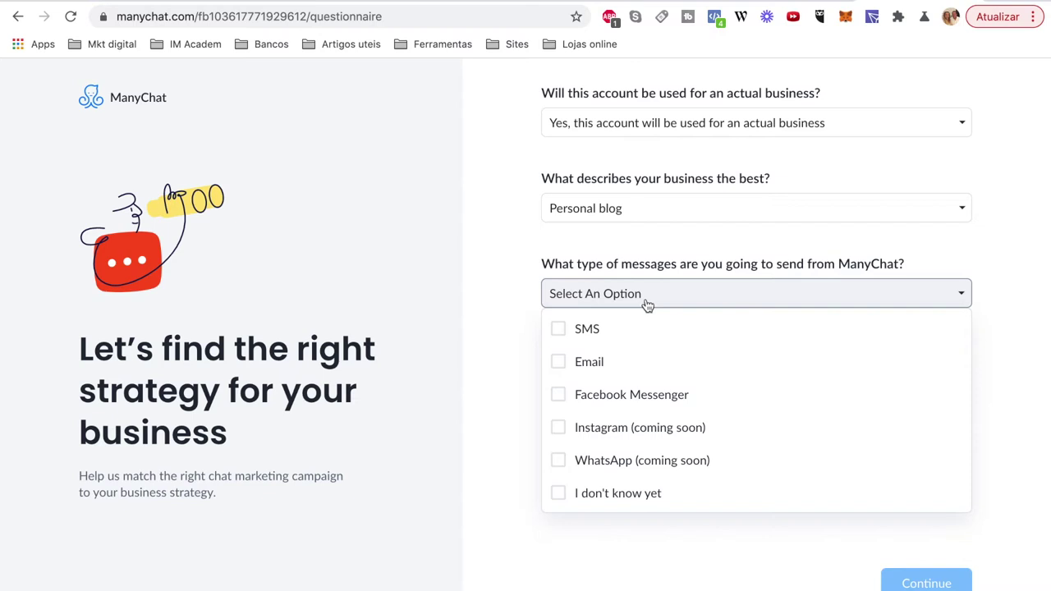
pyautogui.click(606, 396)
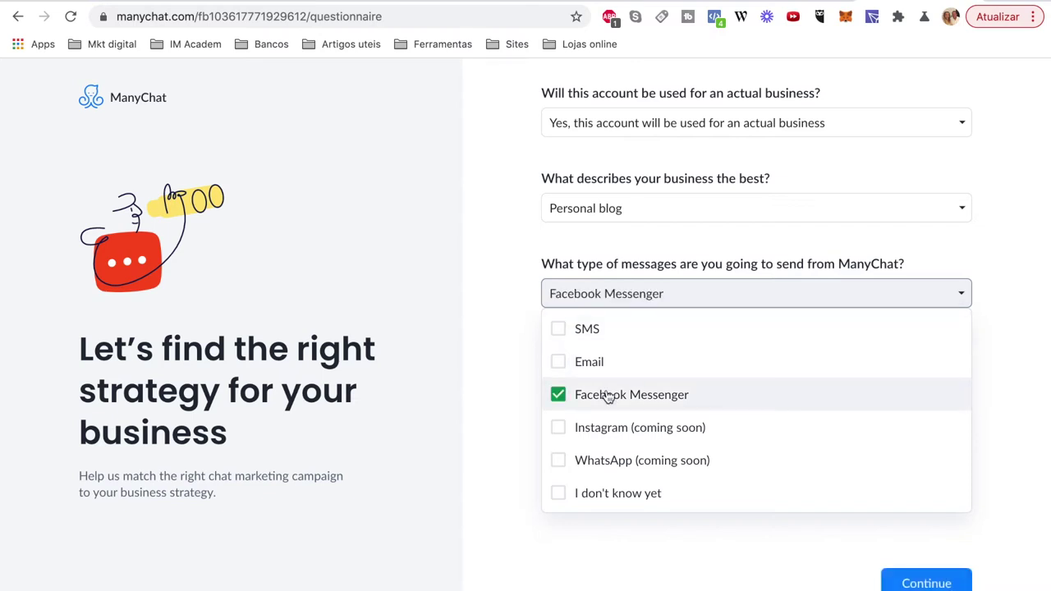
pyautogui.click(560, 532)
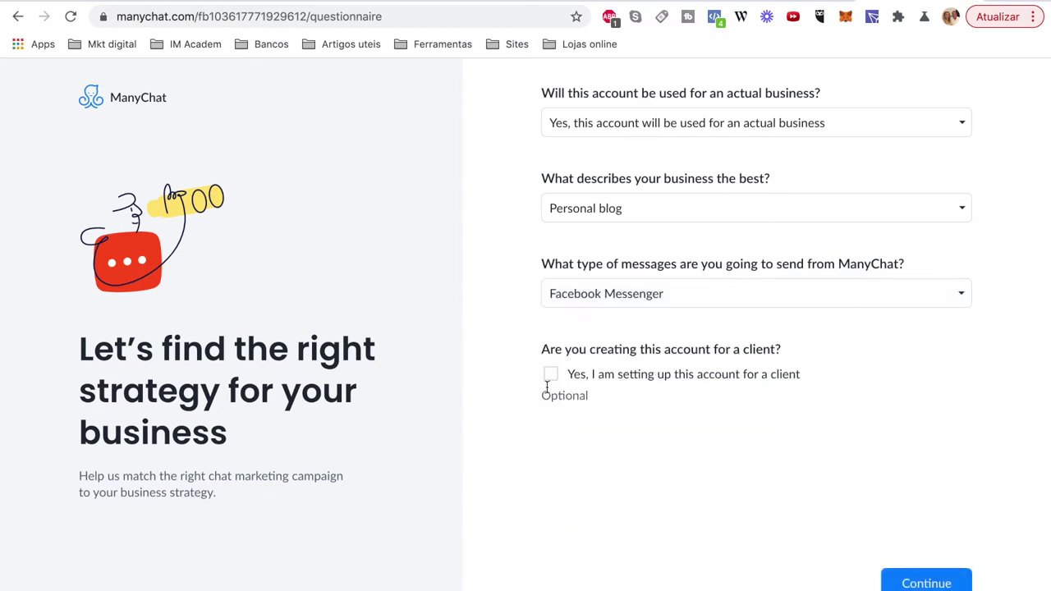
pyautogui.click(926, 582)
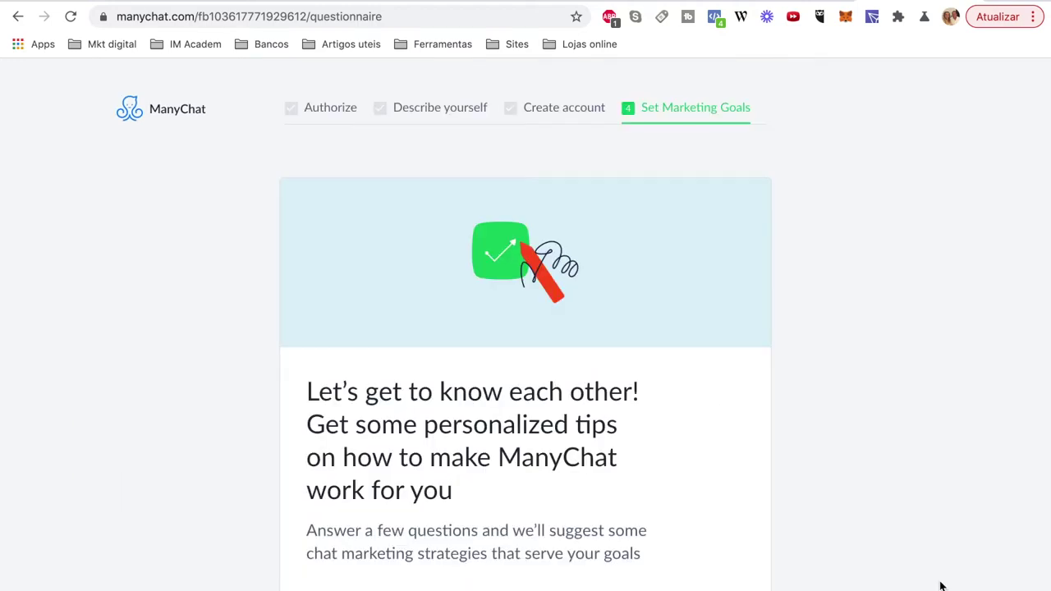
# Pick Get leads as the goal and running Facebook Ads that lead to Messenger
pyautogui.scroll(-3, 891, 467)
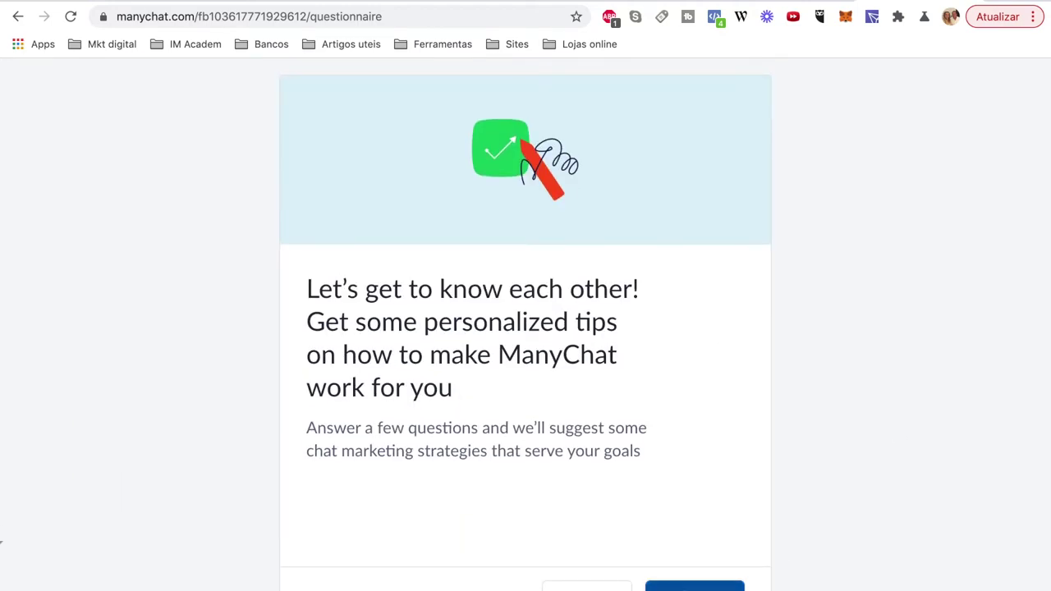
pyautogui.scroll(-3, 525, 328)
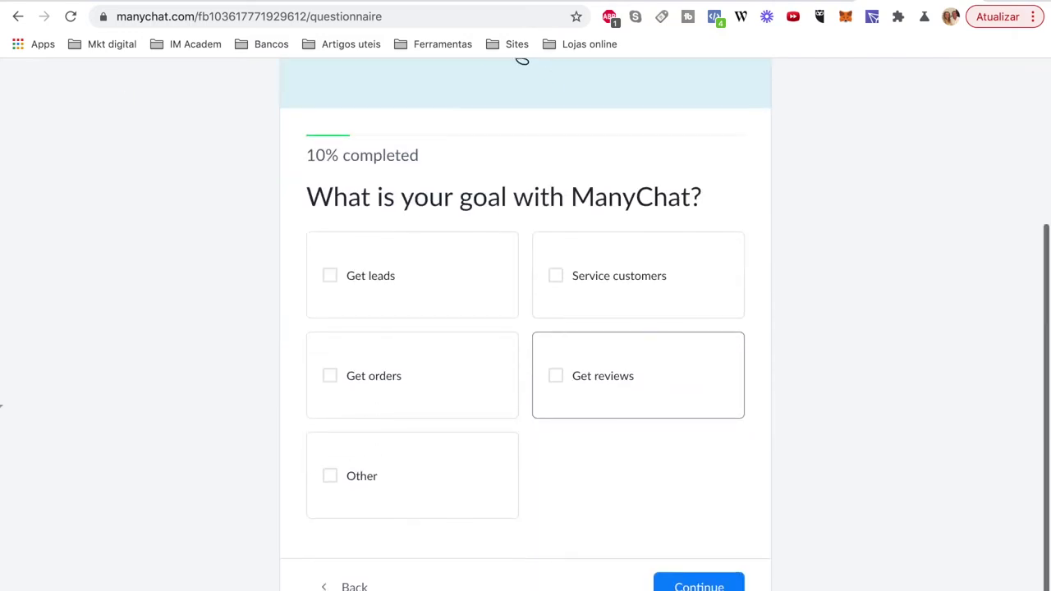
pyautogui.click(440, 299)
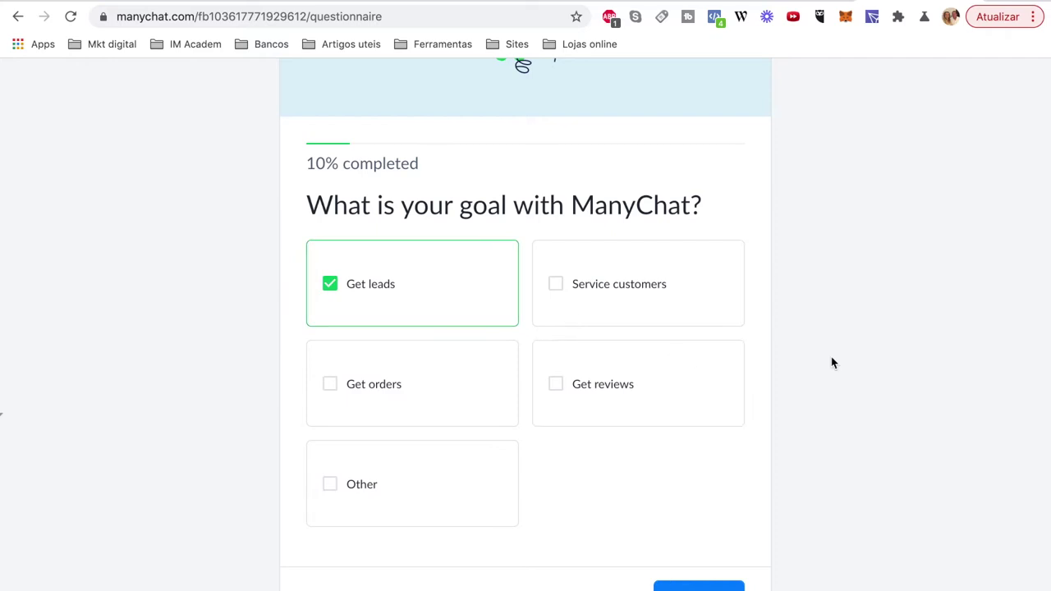
pyautogui.click(702, 585)
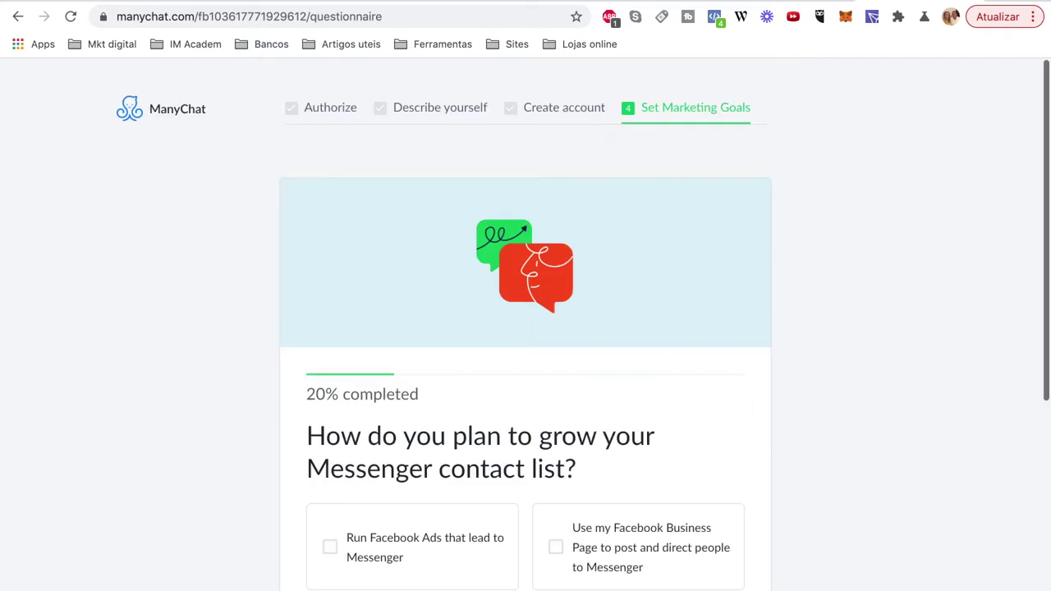
pyautogui.scroll(-5, 695, 452)
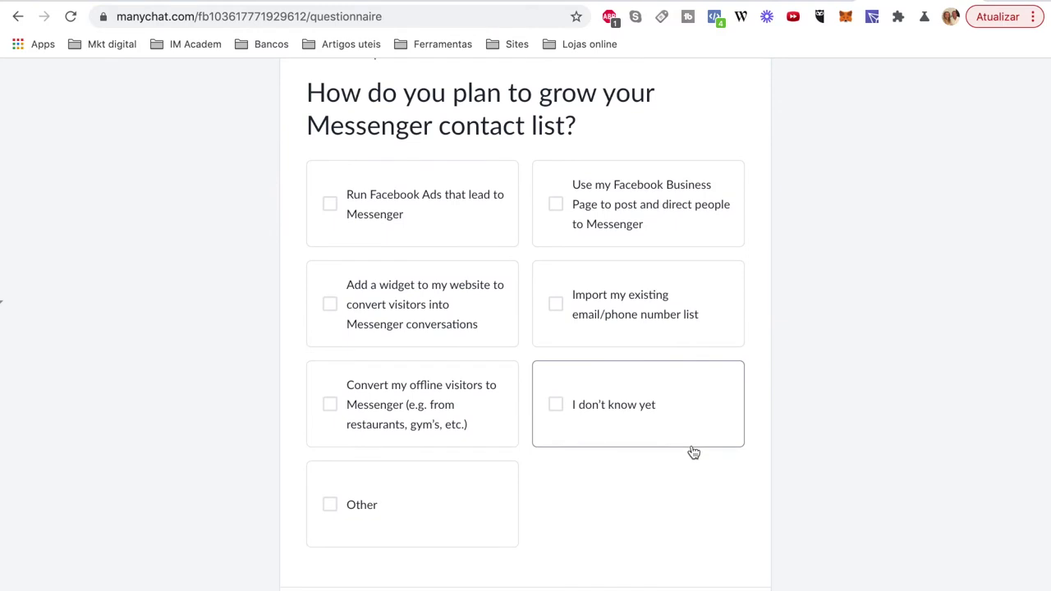
pyautogui.click(473, 236)
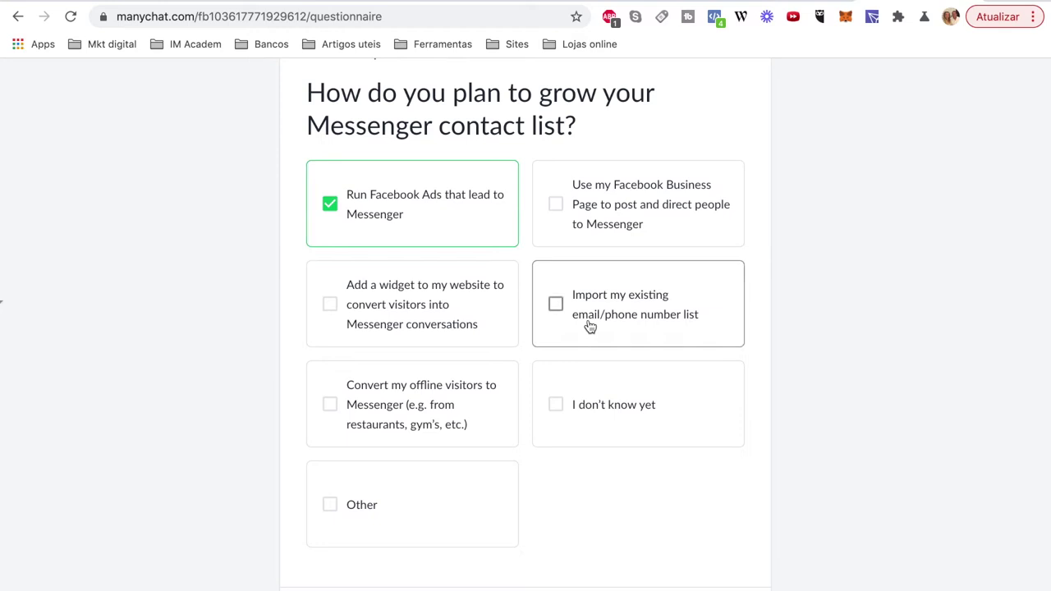
pyautogui.scroll(-1, 660, 424)
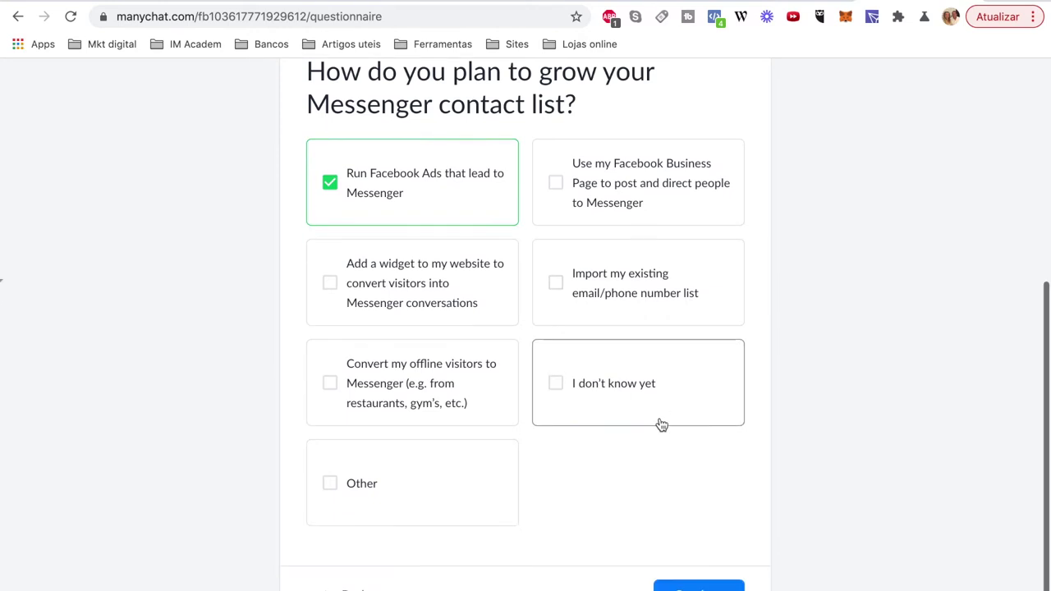
pyautogui.click(697, 585)
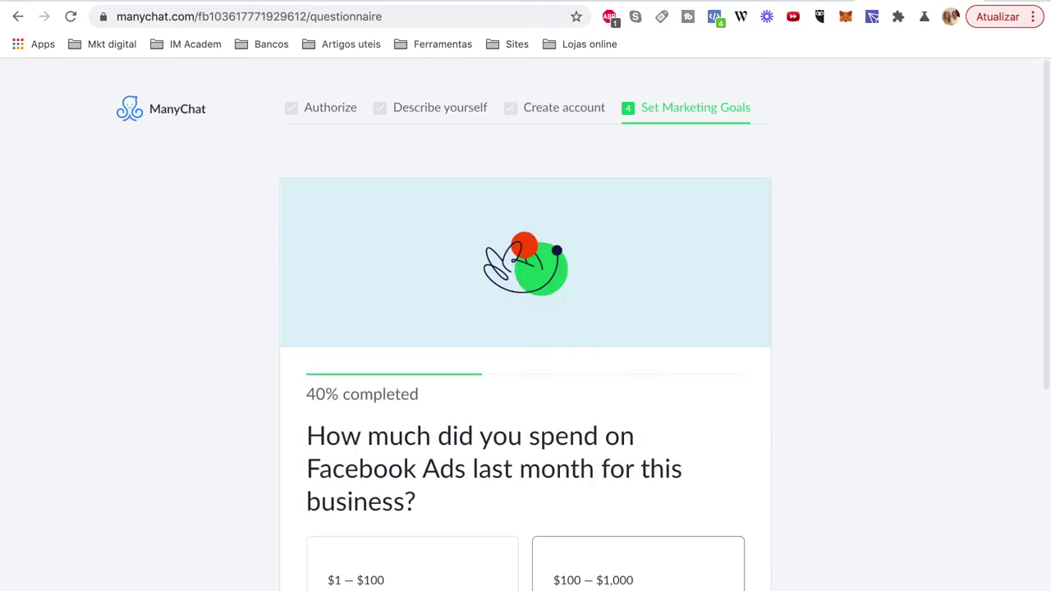
# Answer $1–$100 ad spend, never used Facebook Ads, and Welcome messages as content
pyautogui.scroll(-5, 721, 448)
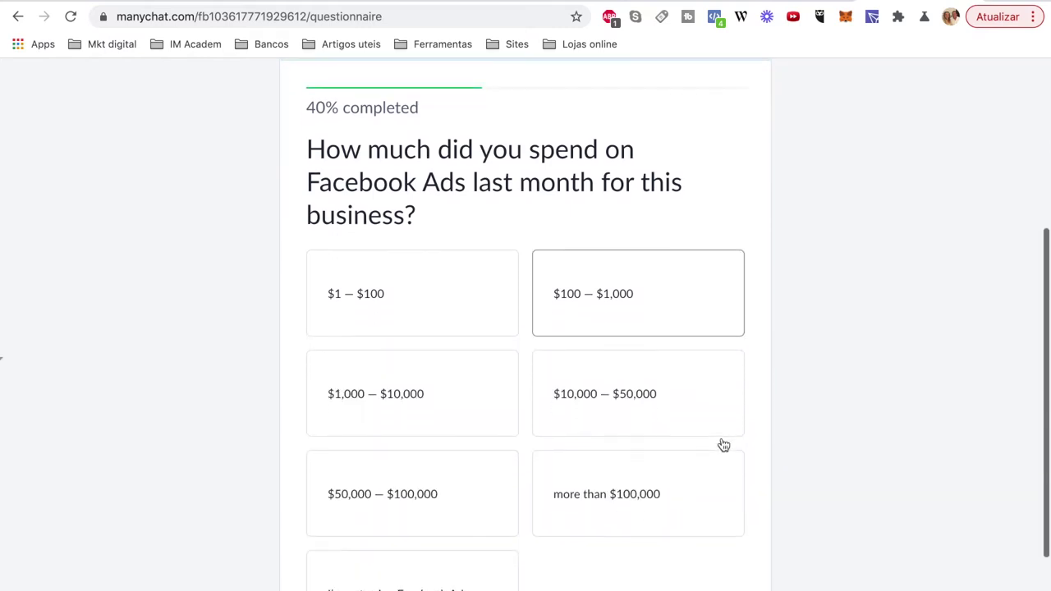
pyautogui.click(457, 302)
pyautogui.scroll(-2, 794, 299)
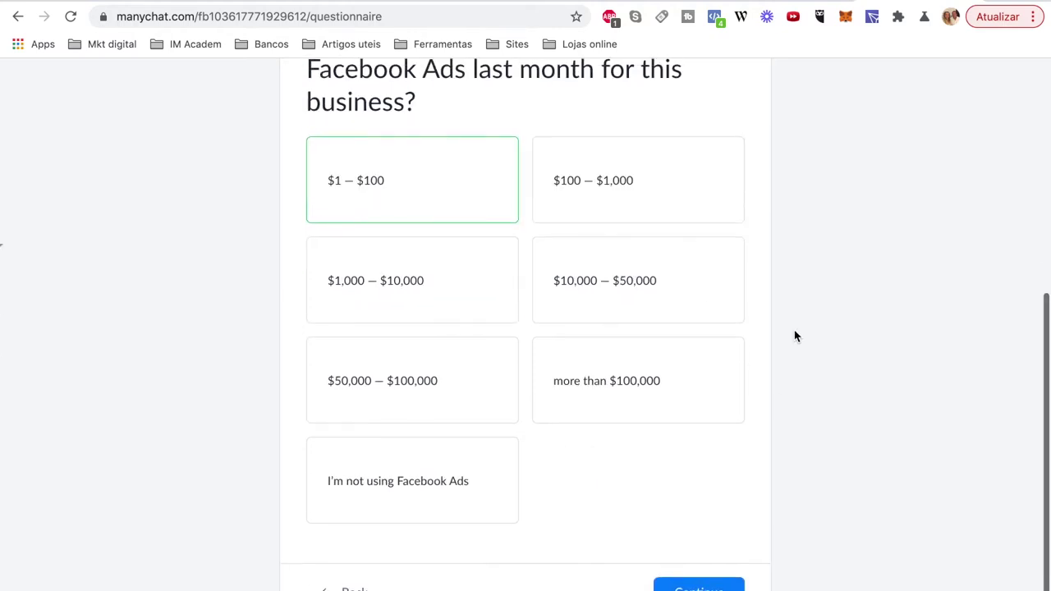
pyautogui.click(713, 585)
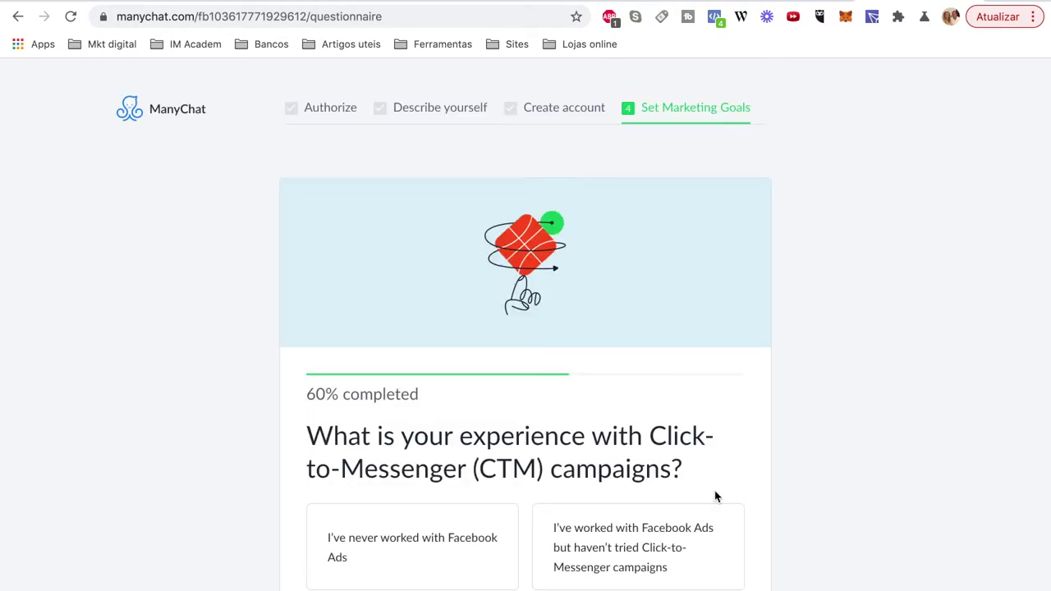
pyautogui.scroll(-5, 714, 490)
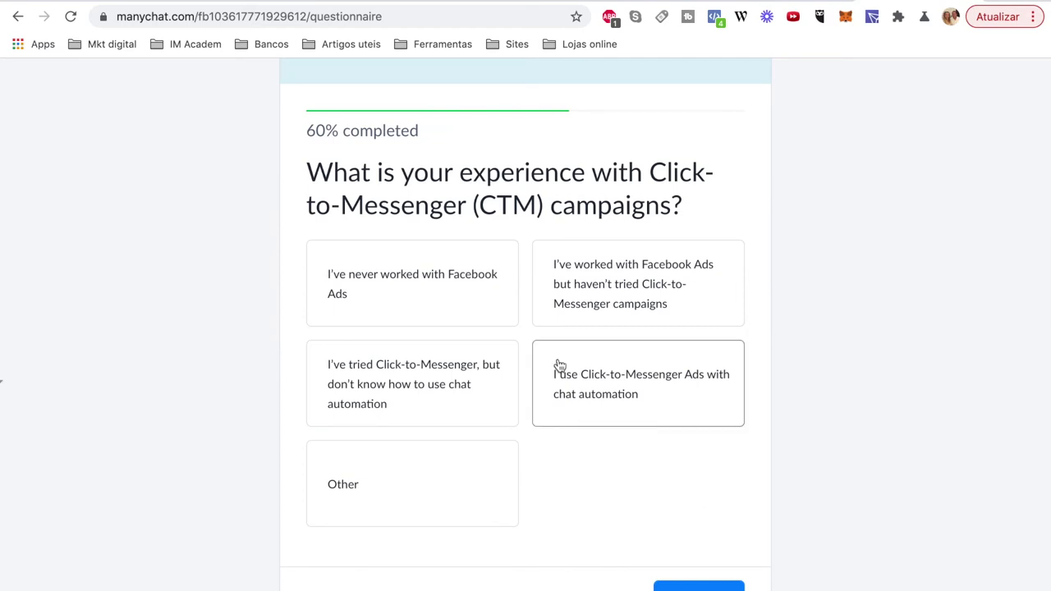
pyautogui.click(464, 305)
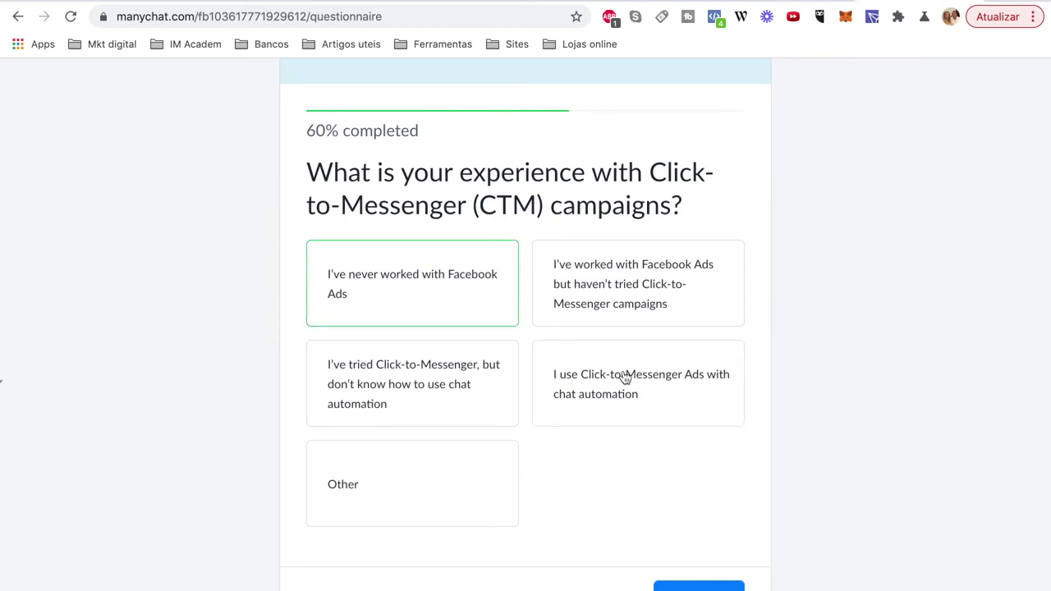
pyautogui.click(699, 585)
pyautogui.scroll(-3, 669, 535)
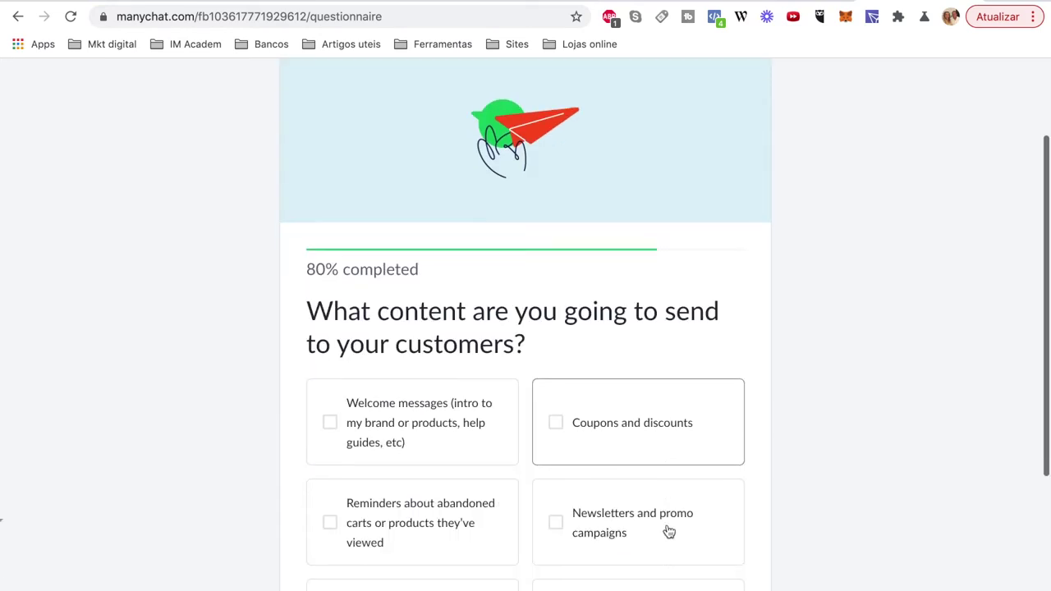
pyautogui.click(452, 350)
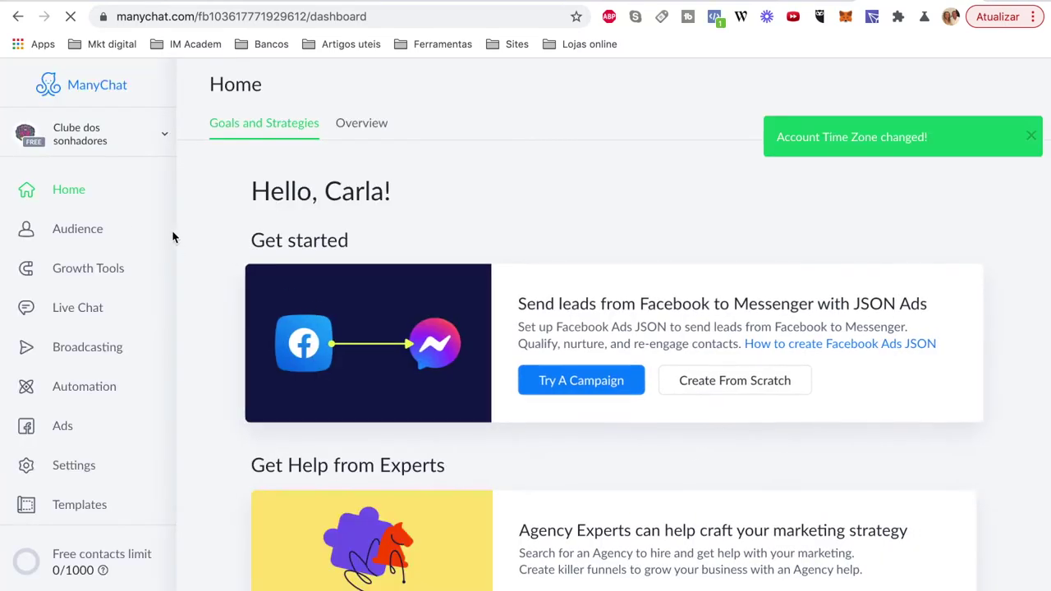
# Dismiss the onboarding tips and open the Welcome Message flow from Automation
pyautogui.click(96, 387)
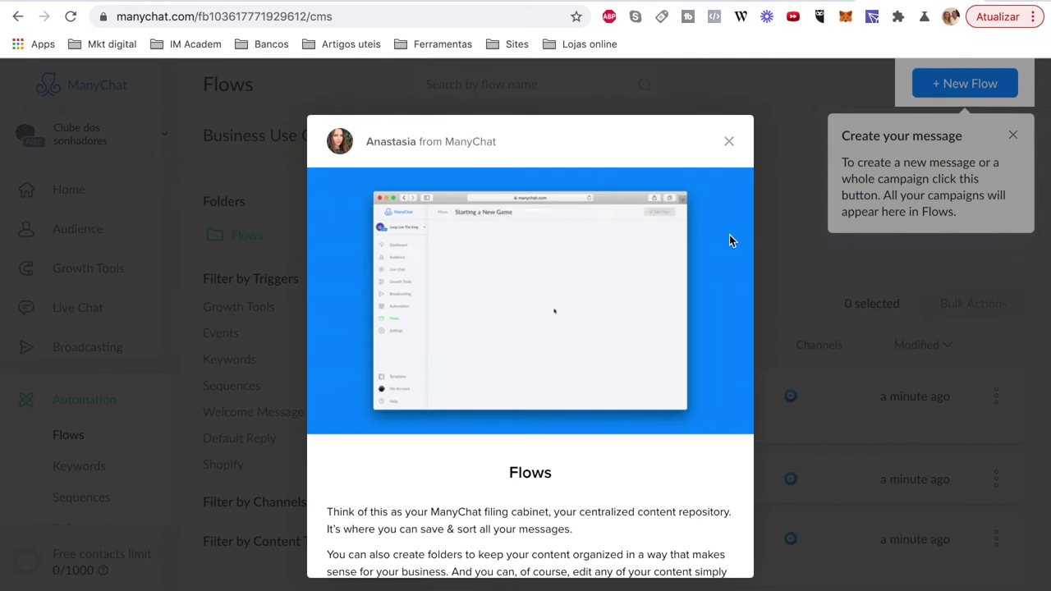
pyautogui.scroll(-1, 729, 238)
pyautogui.click(730, 143)
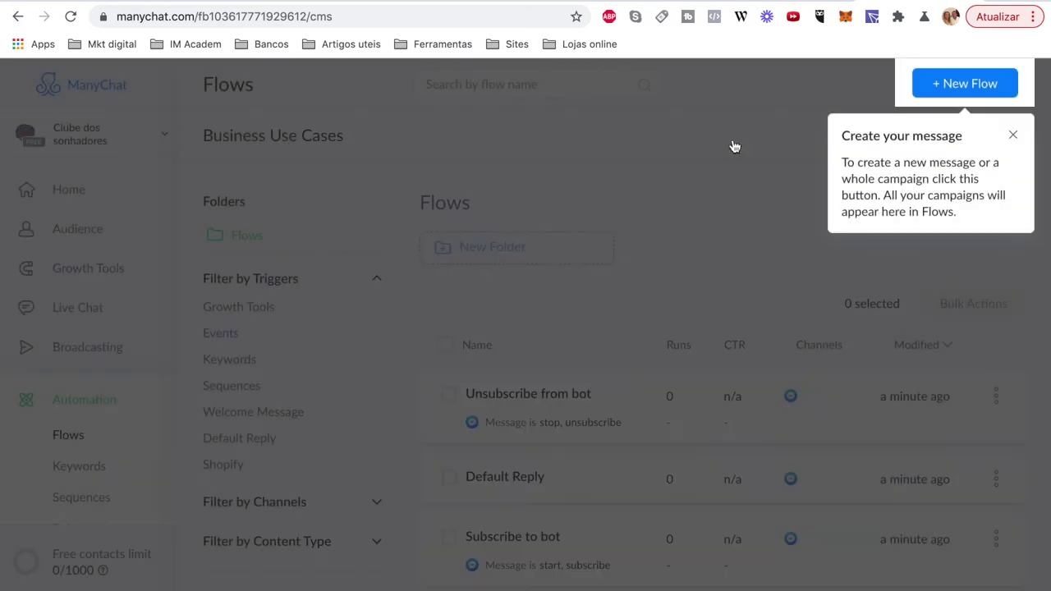
pyautogui.click(1013, 135)
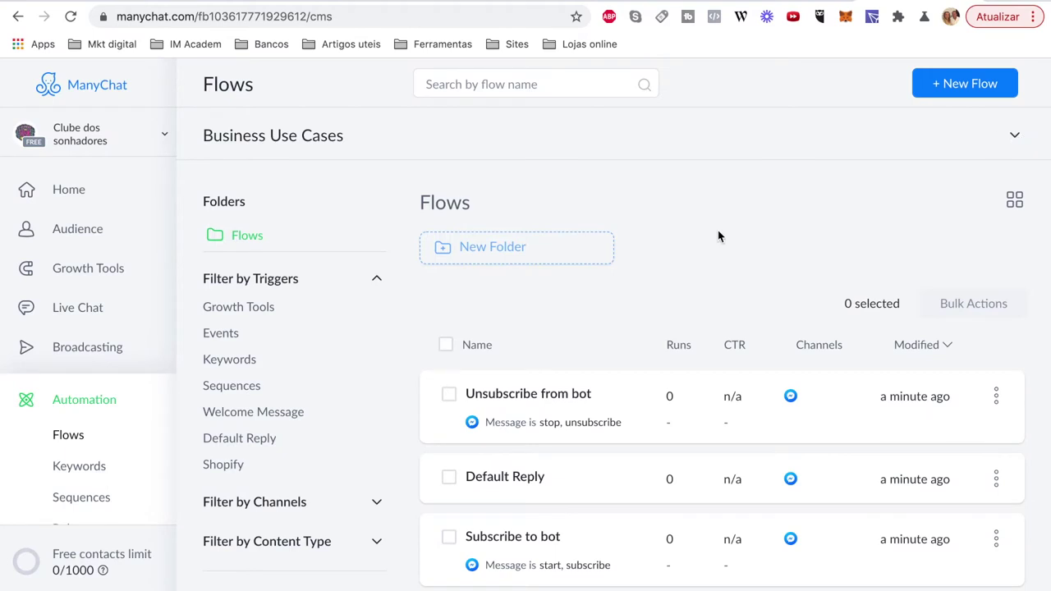
pyautogui.click(282, 419)
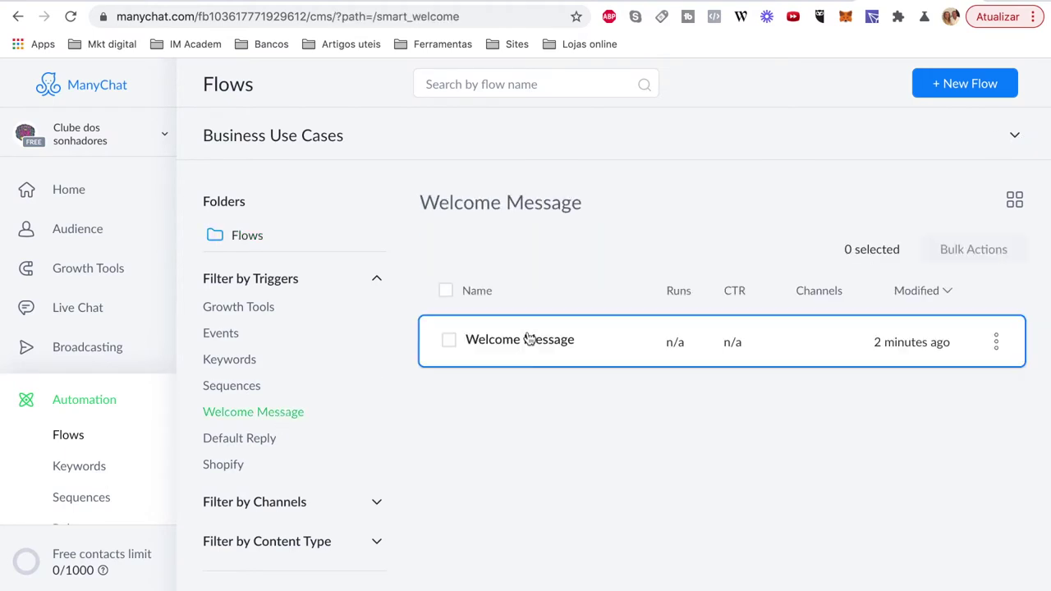
pyautogui.click(526, 339)
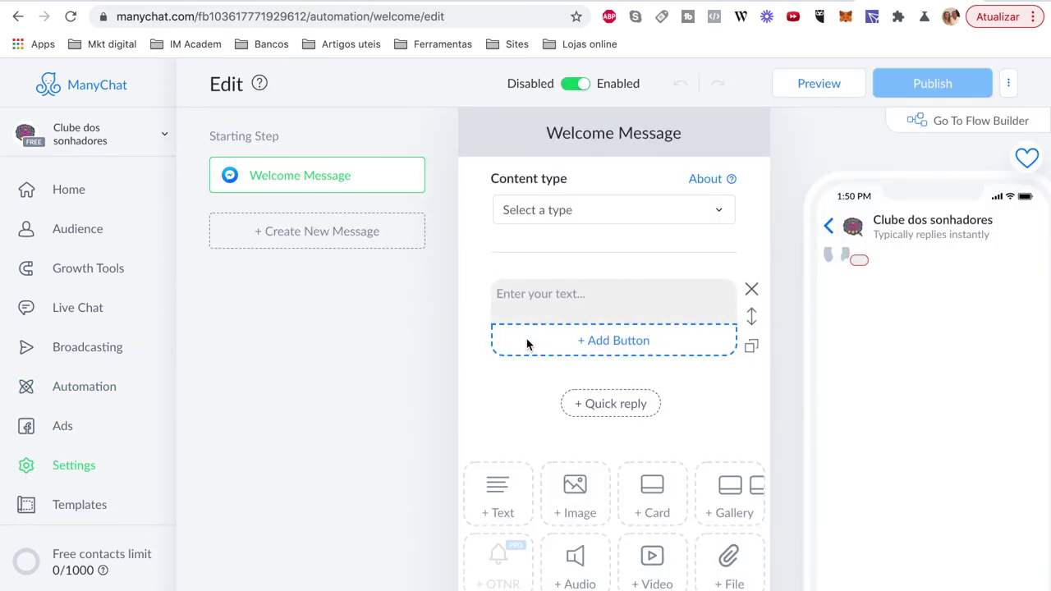
pyautogui.click(588, 214)
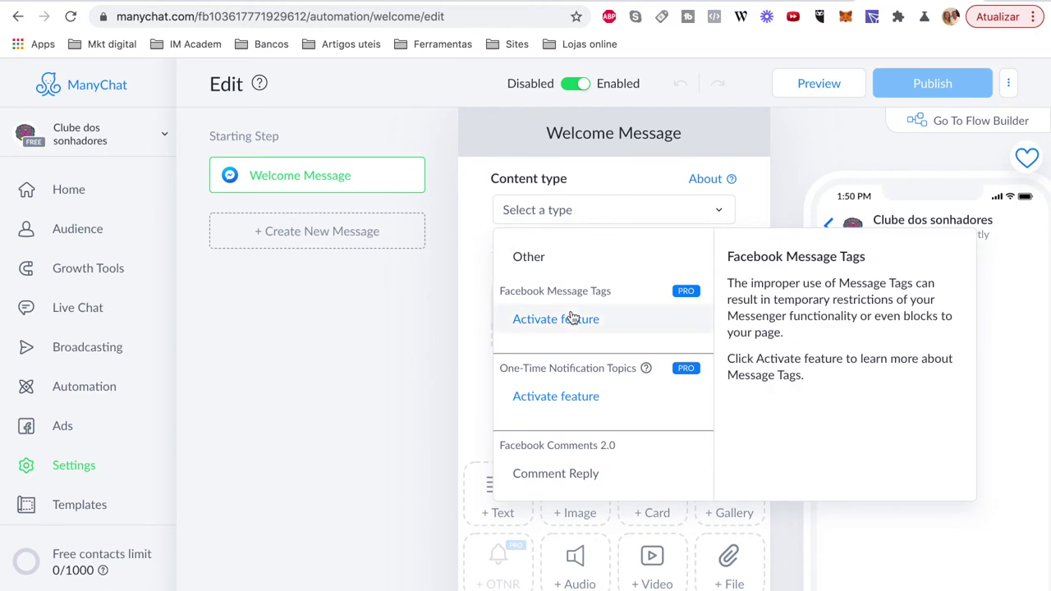
# Set content type to Other and start the text with Olá plus the First Name variable
pyautogui.click(568, 257)
pyautogui.click(539, 298)
pyautogui.click(537, 296)
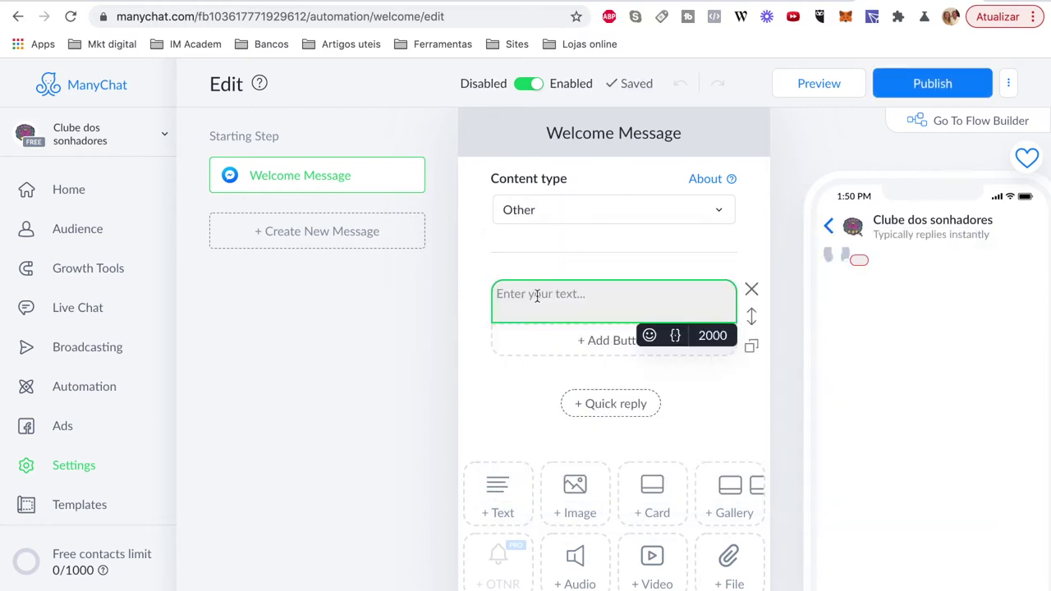
pyautogui.write('OLá')
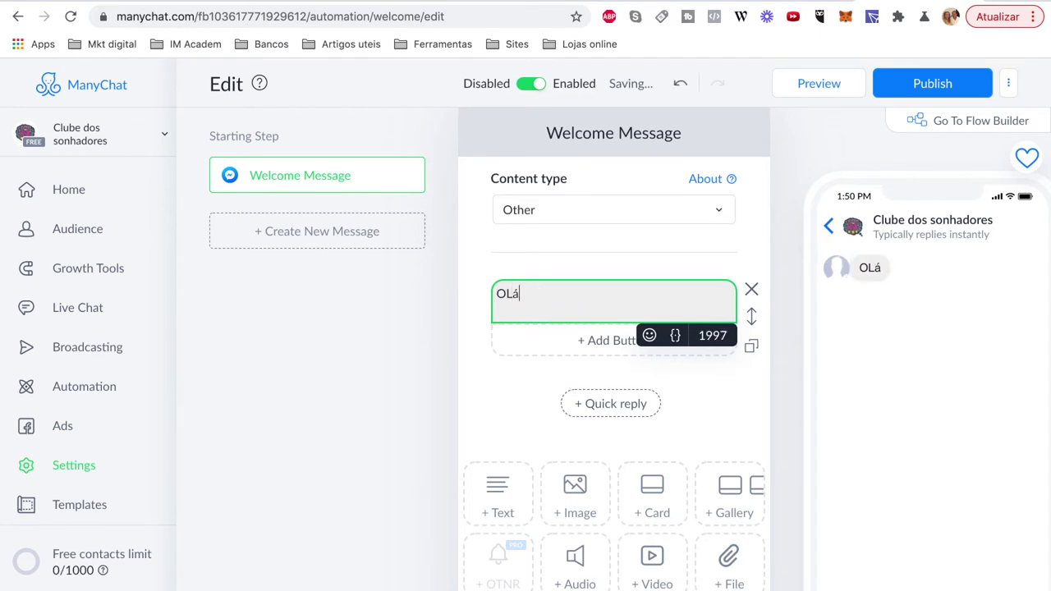
pyautogui.write('lá')
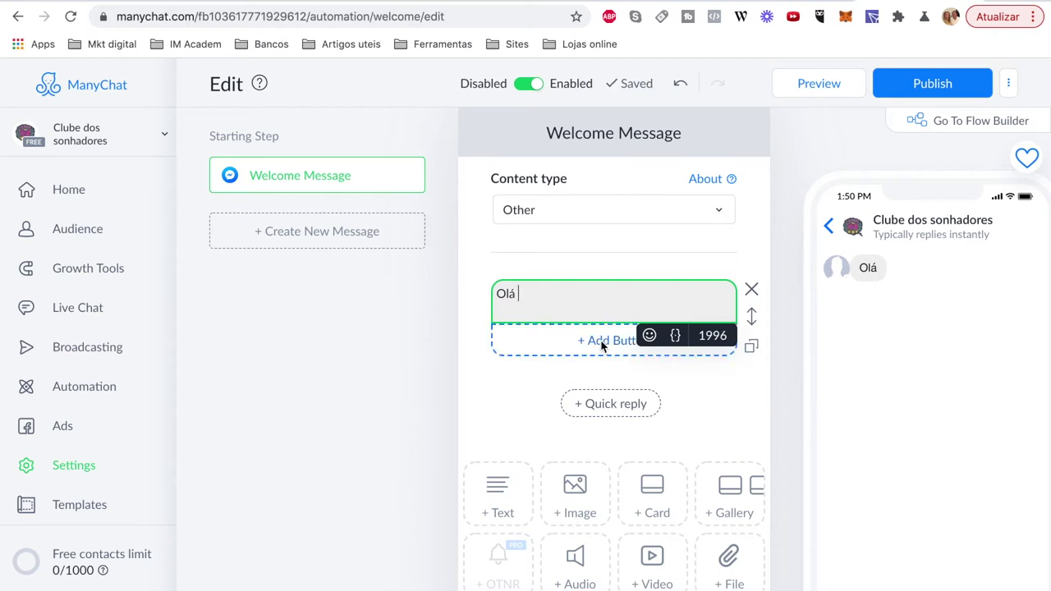
pyautogui.click(677, 337)
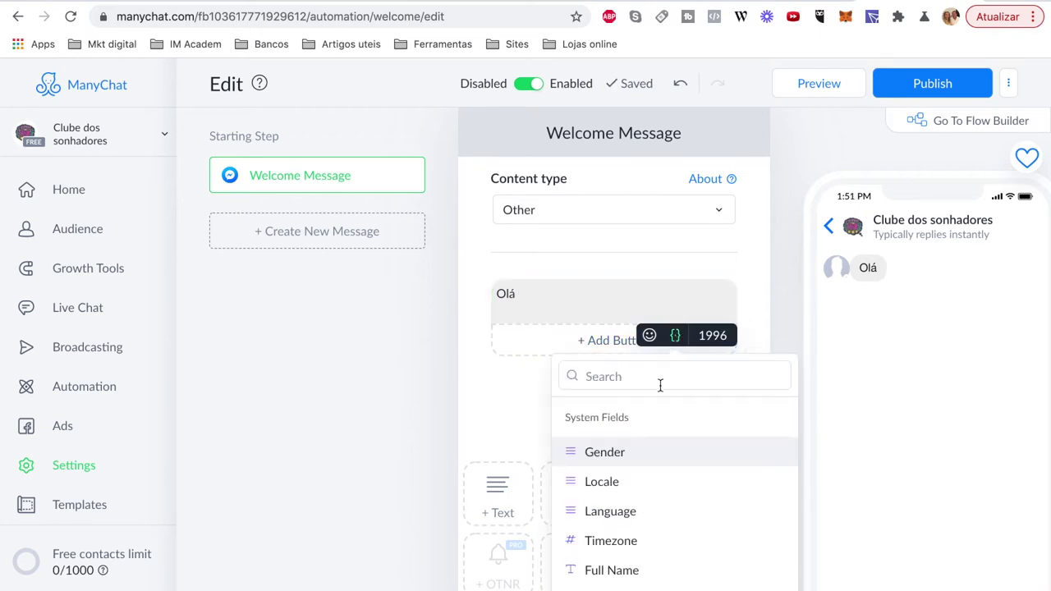
pyautogui.scroll(-2, 631, 546)
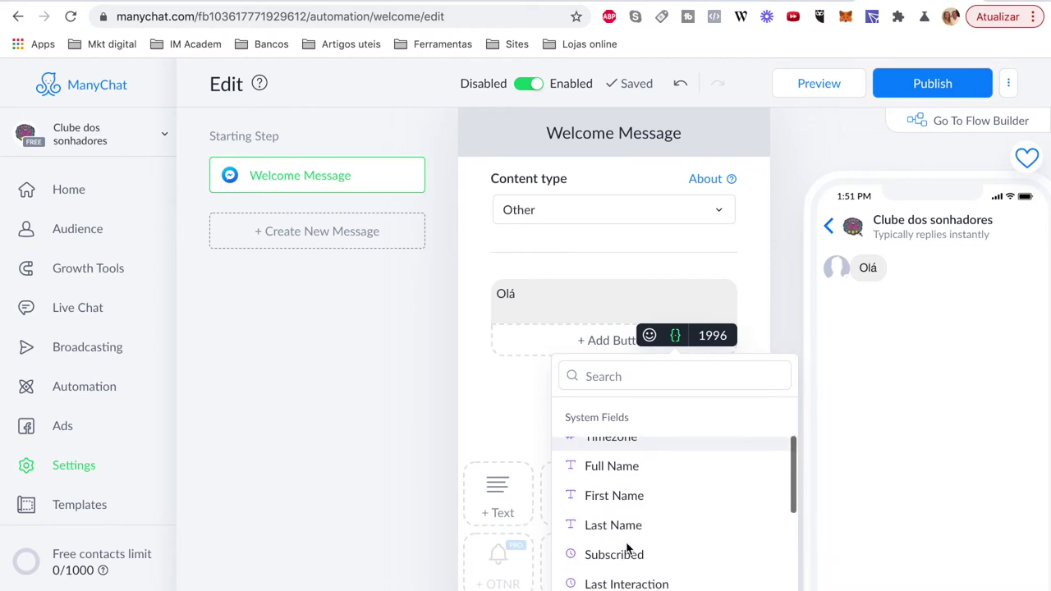
pyautogui.click(616, 497)
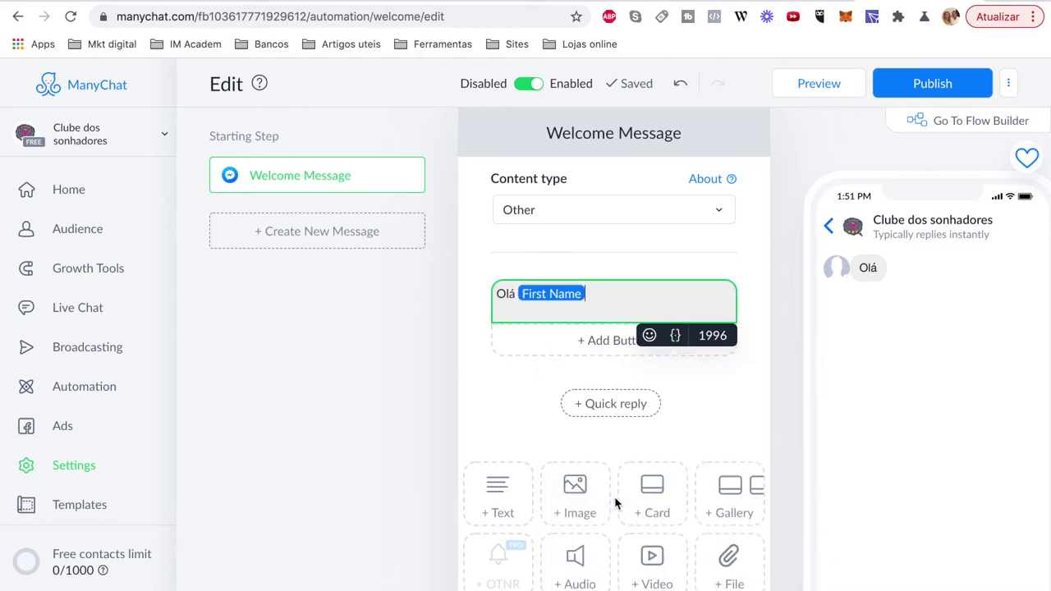
# Add a comma and a new line introducing the sender and promising more informaçoes
pyautogui.write(',')
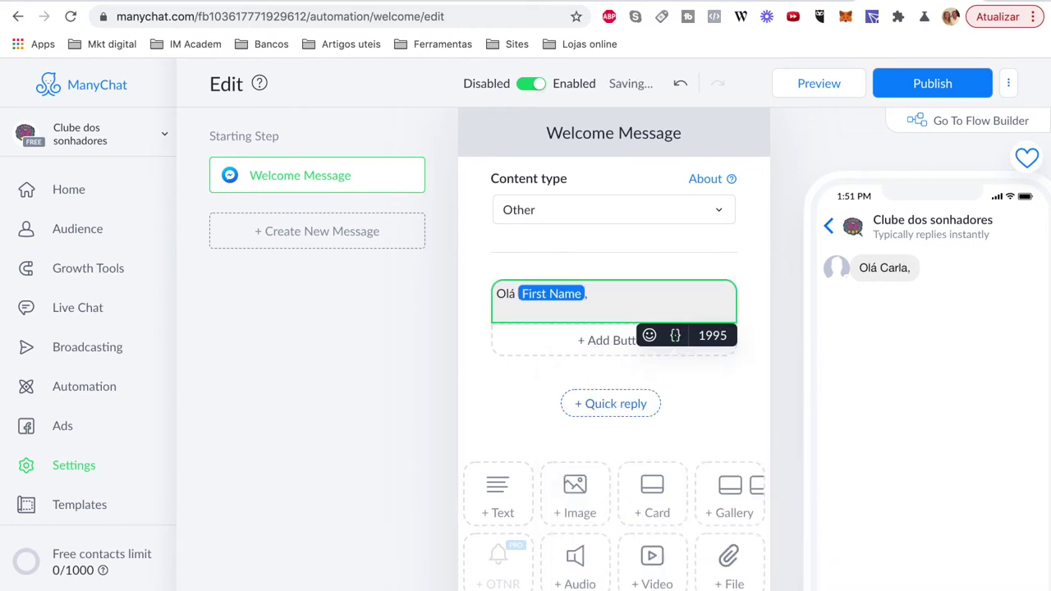
pyautogui.press('Return')
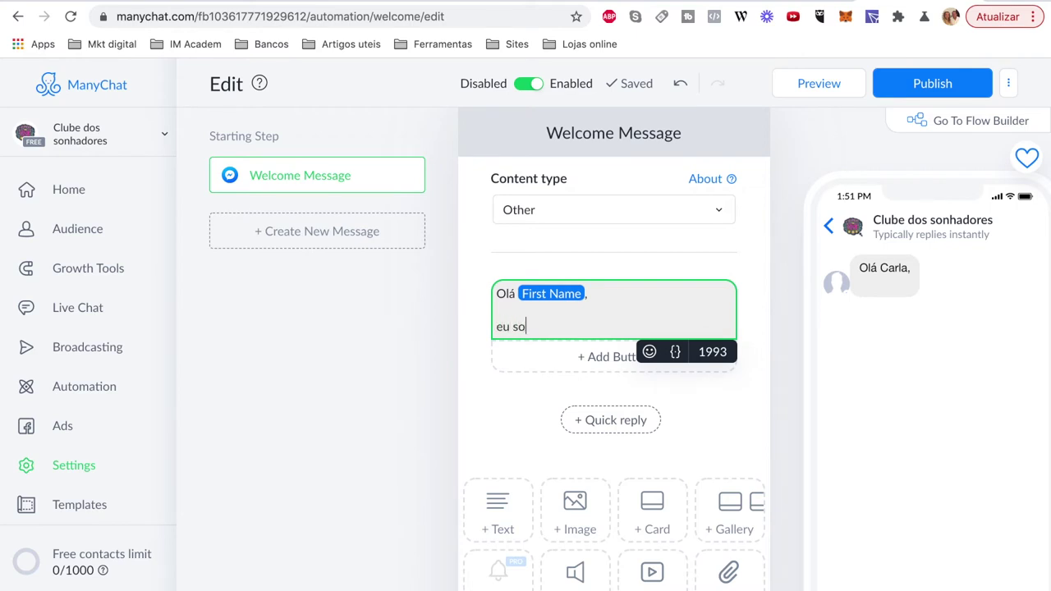
pyautogui.press('BackSpace')
pyautogui.press('BackSpace')
pyautogui.press('BackSpace')
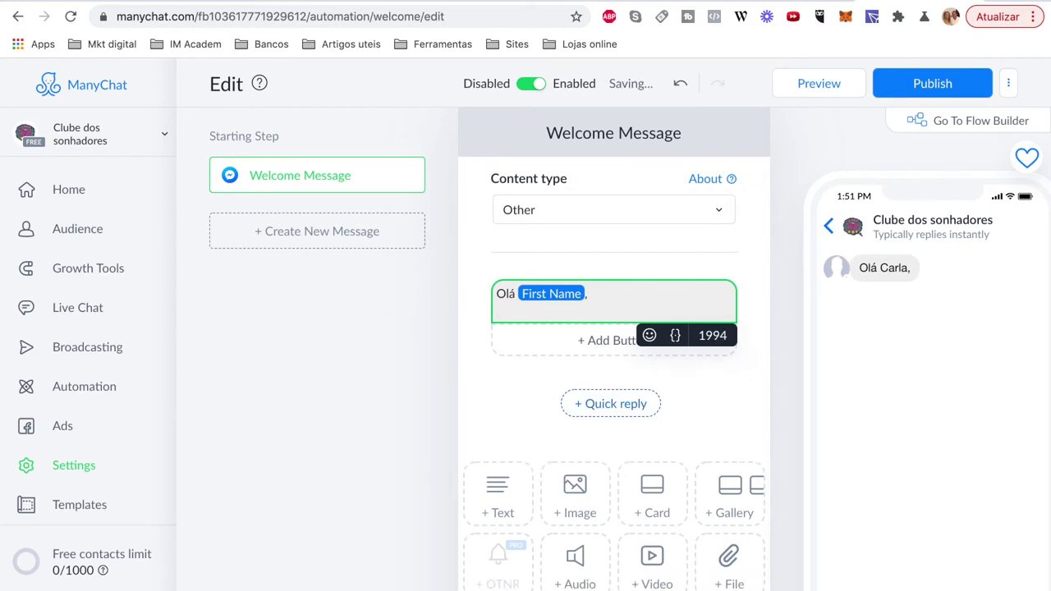
pyautogui.press('Return')
pyautogui.write('Eu')
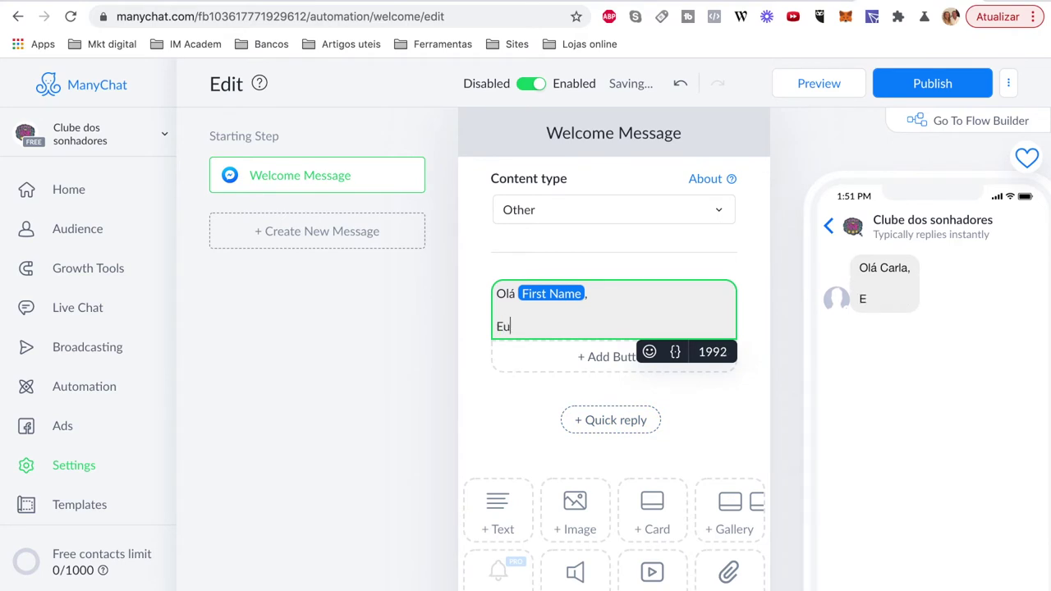
pyautogui.write(' sou a C')
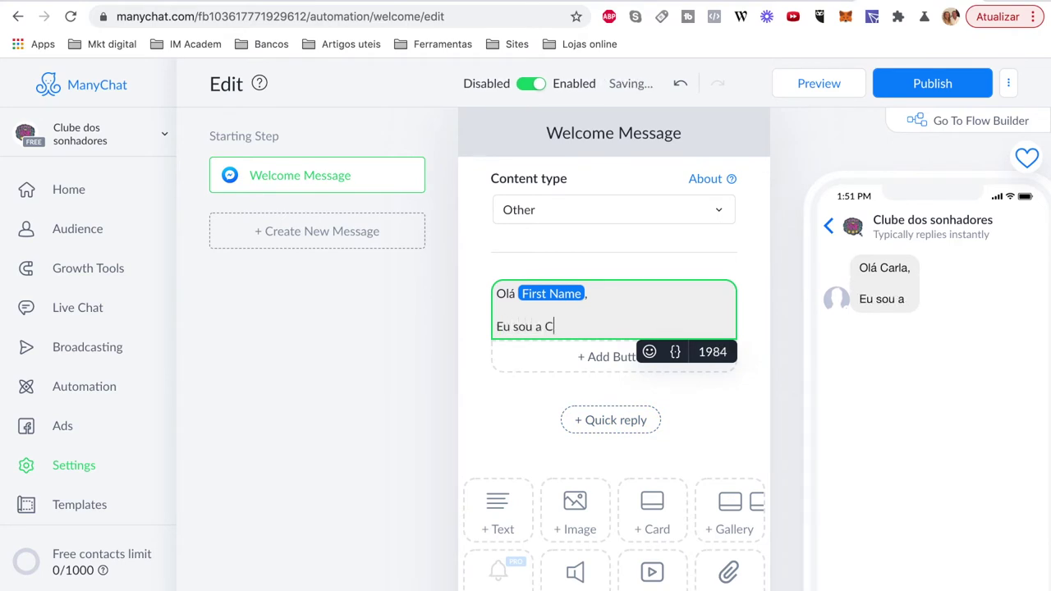
pyautogui.write('arla Antunes e vou')
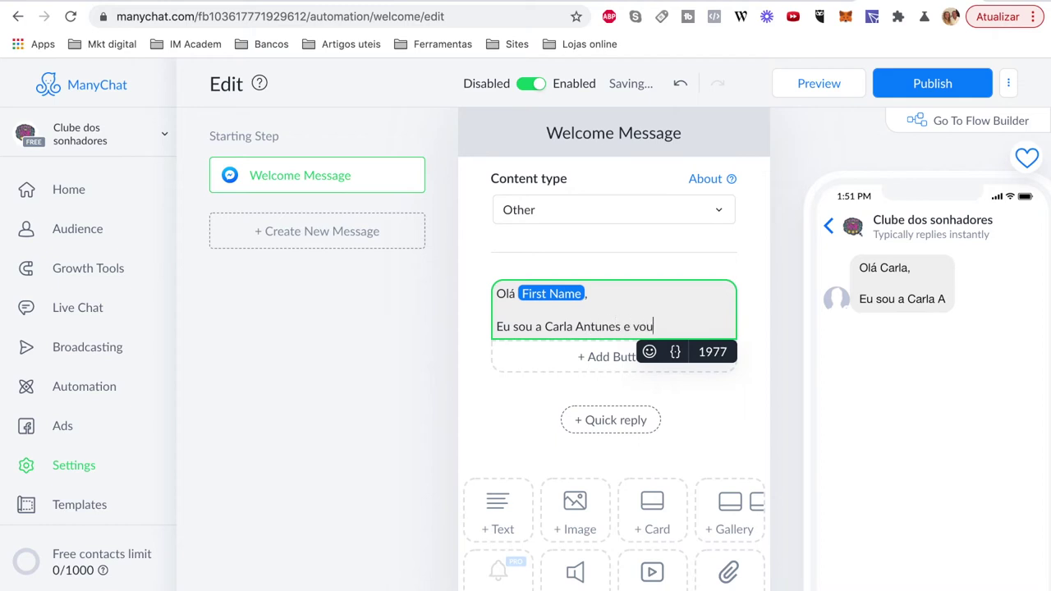
pyautogui.write(' lhe enviar mais ')
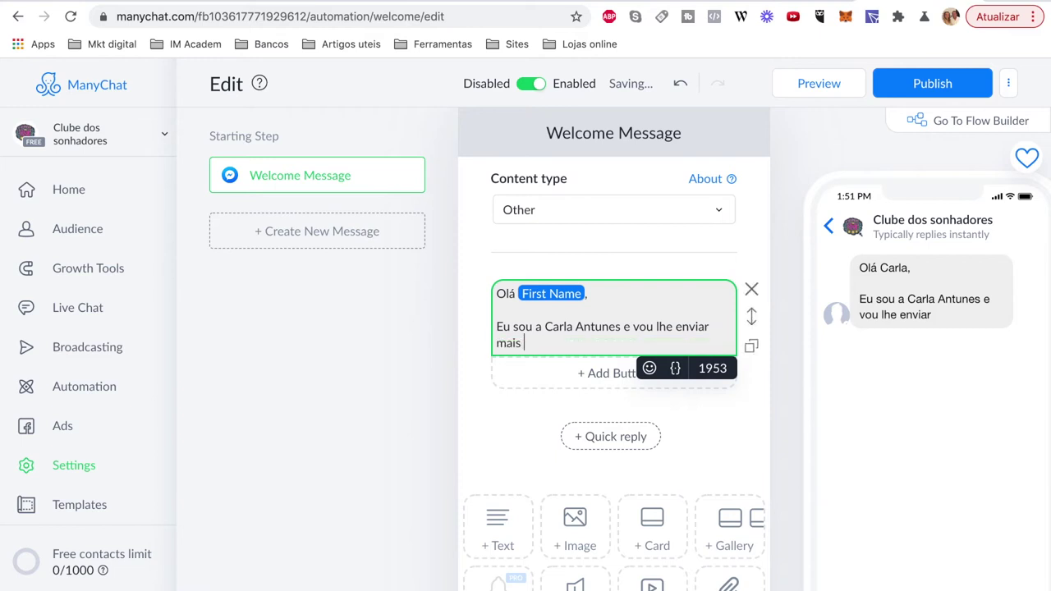
pyautogui.write('inoormaçoes:')
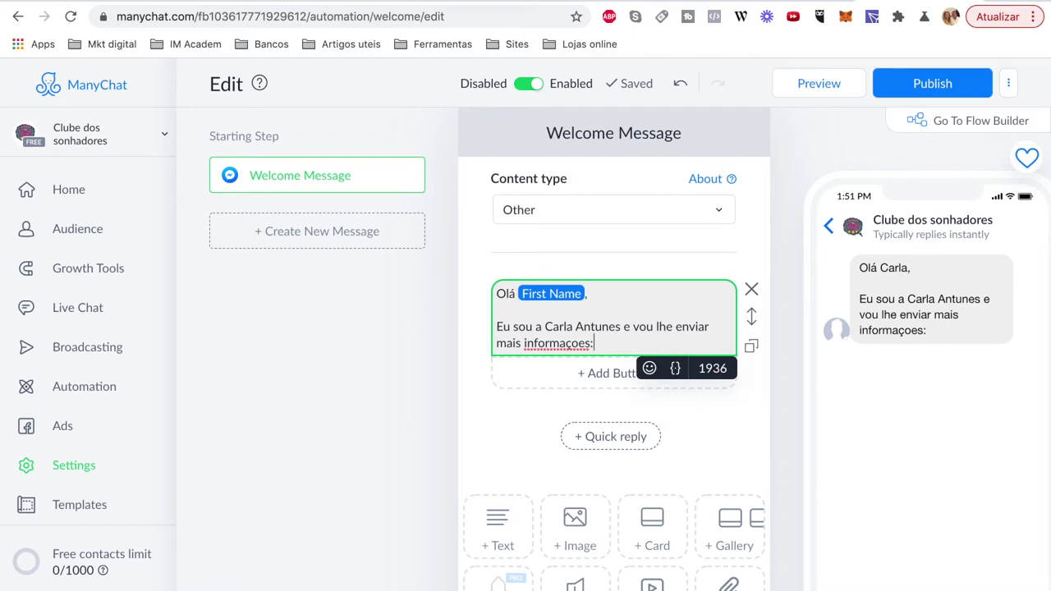
pyautogui.scroll(-2, 602, 479)
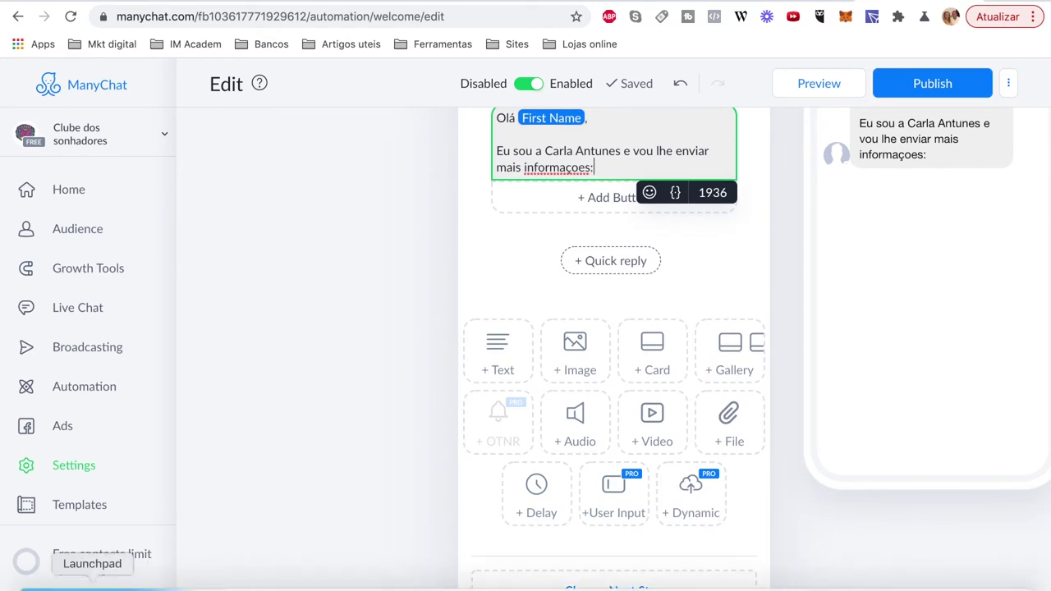
# In a second ManyChat window, switch to the other page and open its Welcome Message flow
pyautogui.click(120, 582)
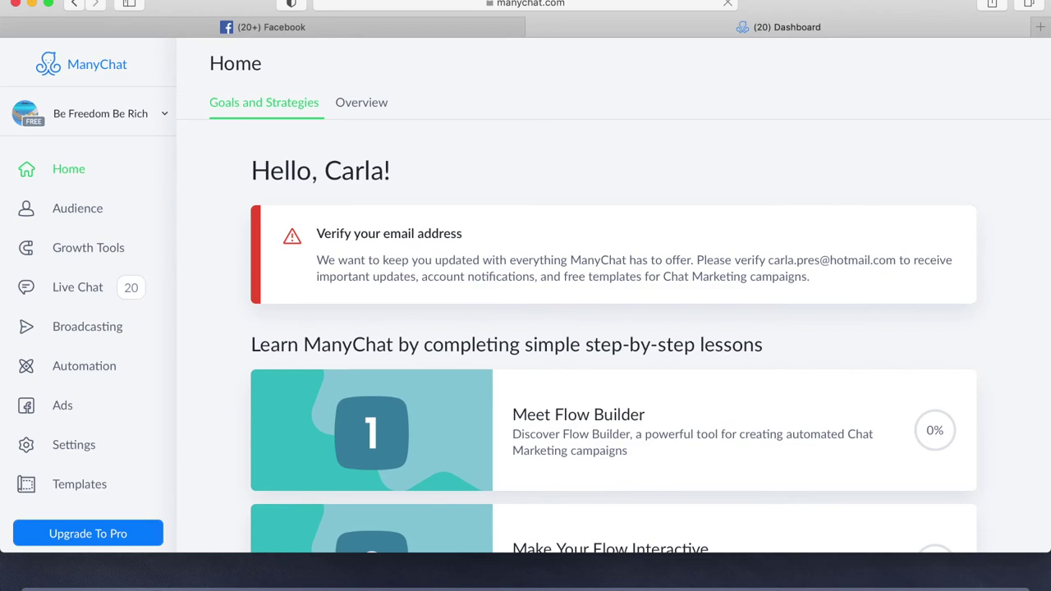
pyautogui.click(118, 112)
pyautogui.click(83, 215)
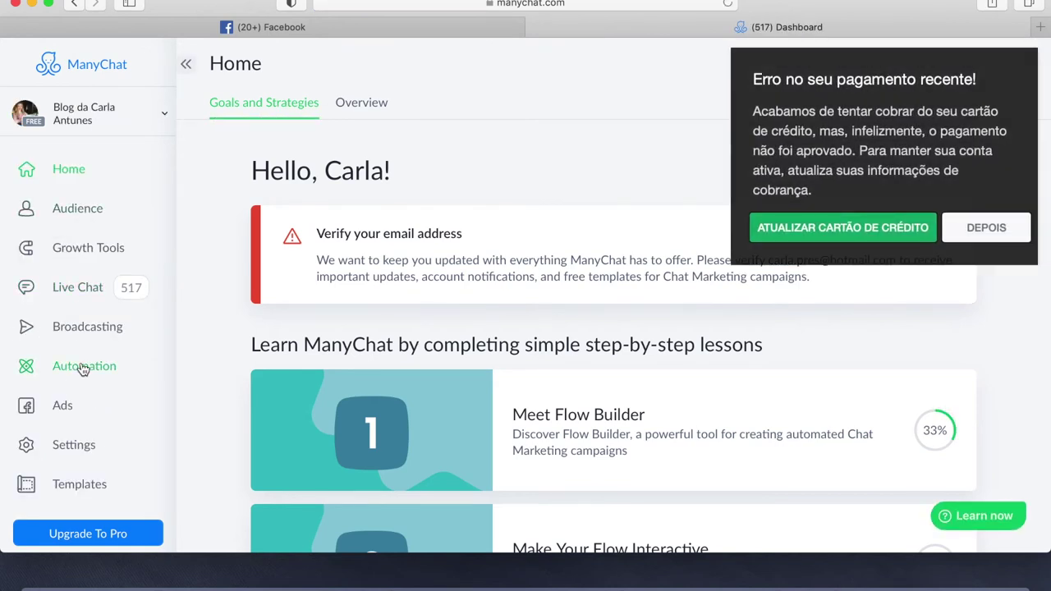
pyautogui.click(985, 227)
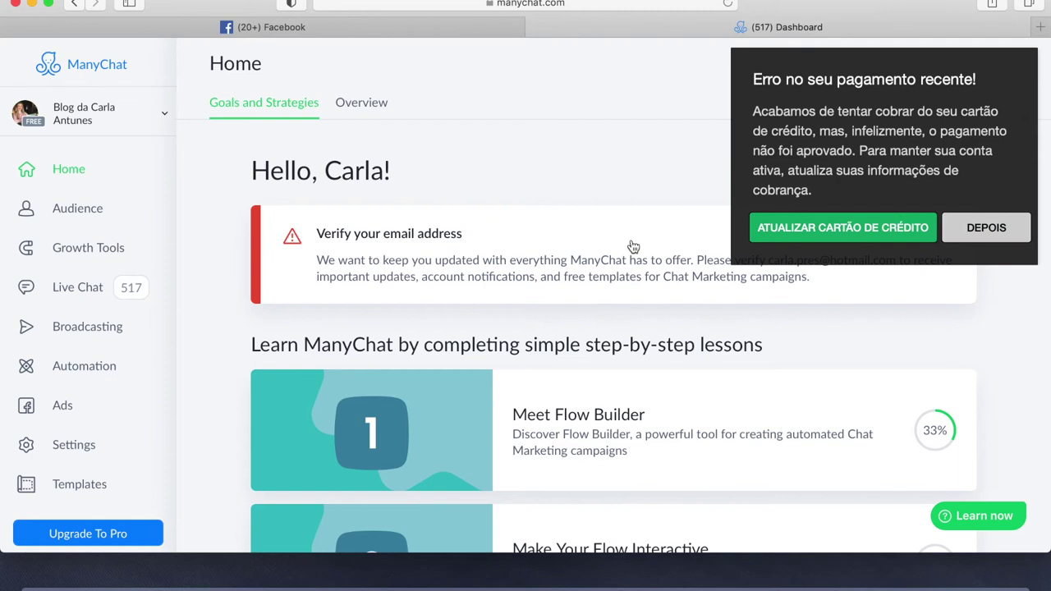
pyautogui.click(93, 367)
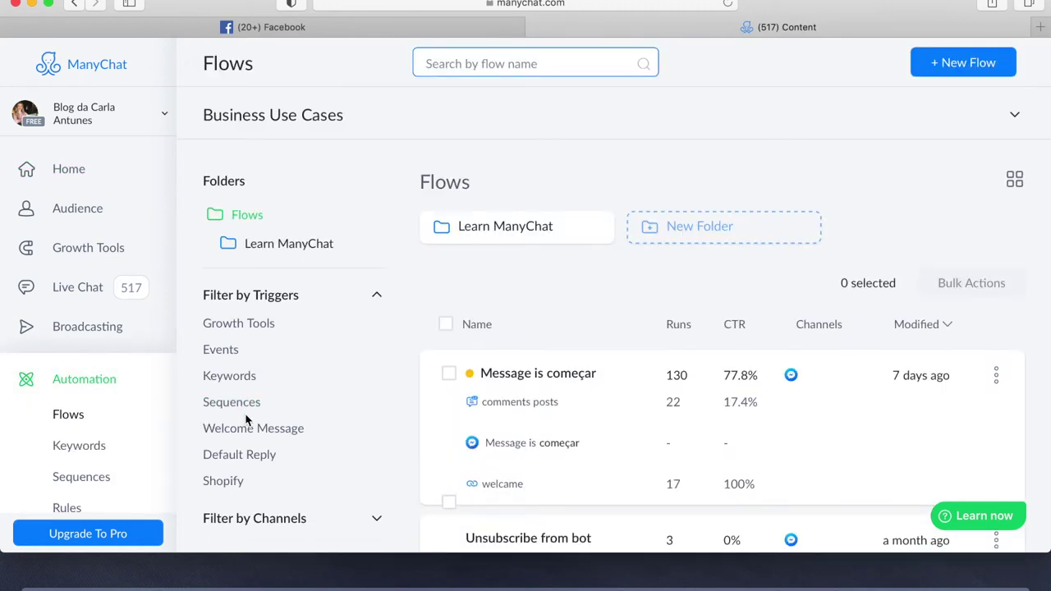
pyautogui.click(247, 430)
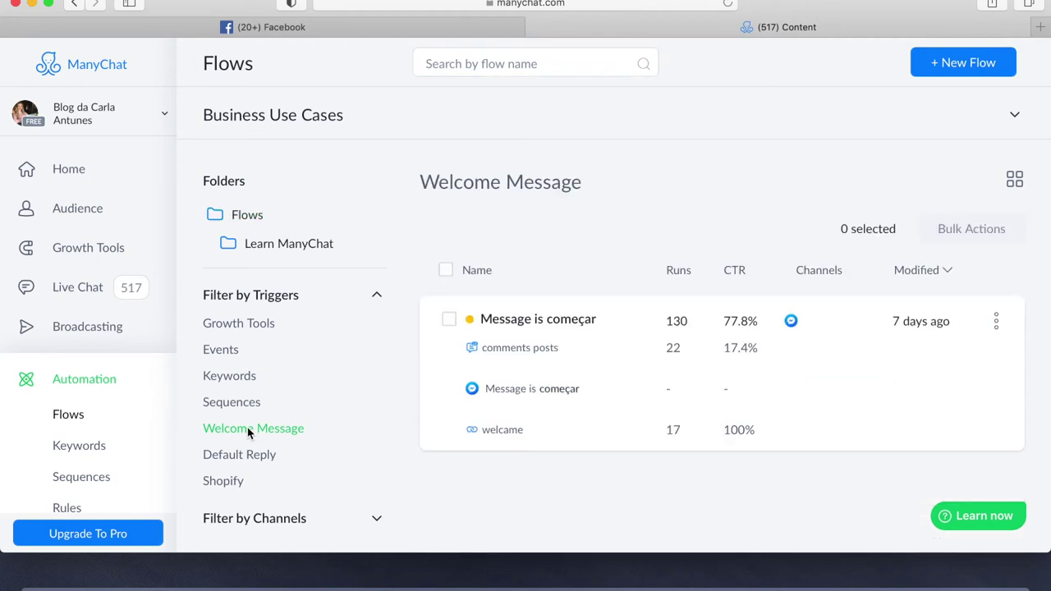
pyautogui.click(557, 321)
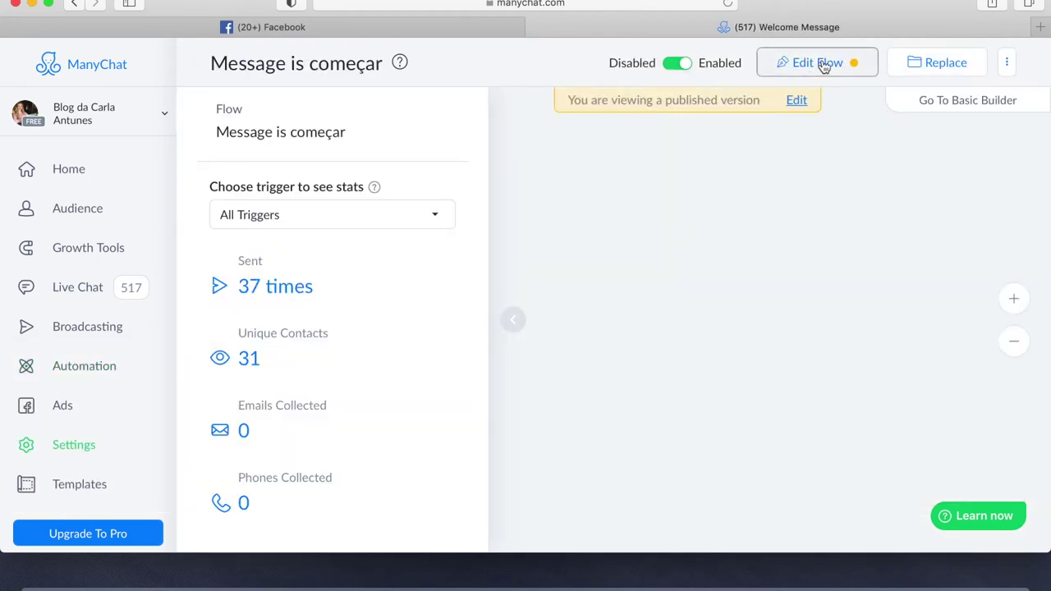
# Edit the flow, close the Pro prompt, switch to the basic builder and select the welcome text
pyautogui.click(824, 66)
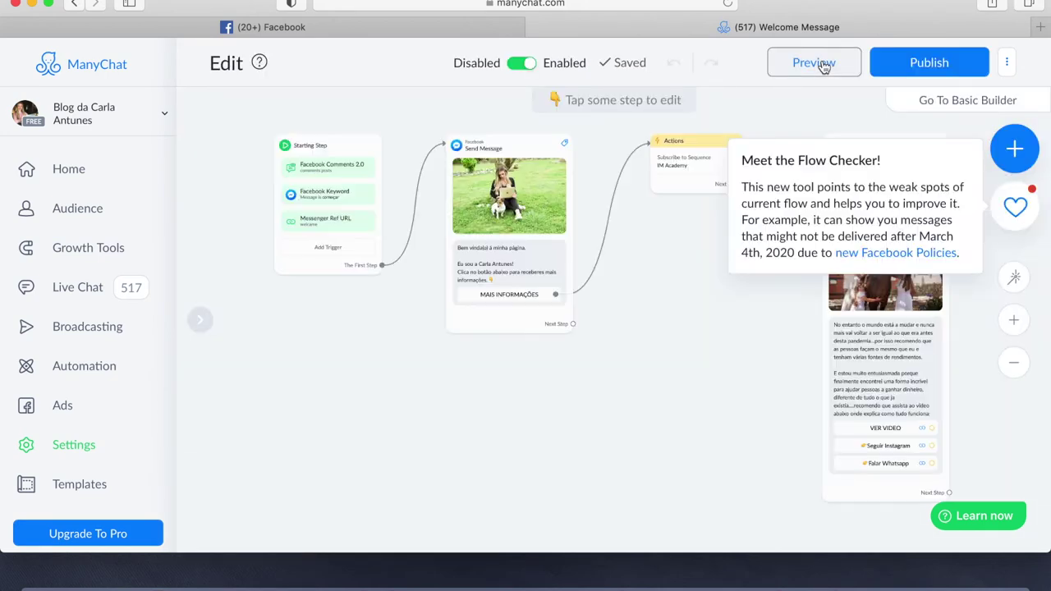
pyautogui.click(931, 64)
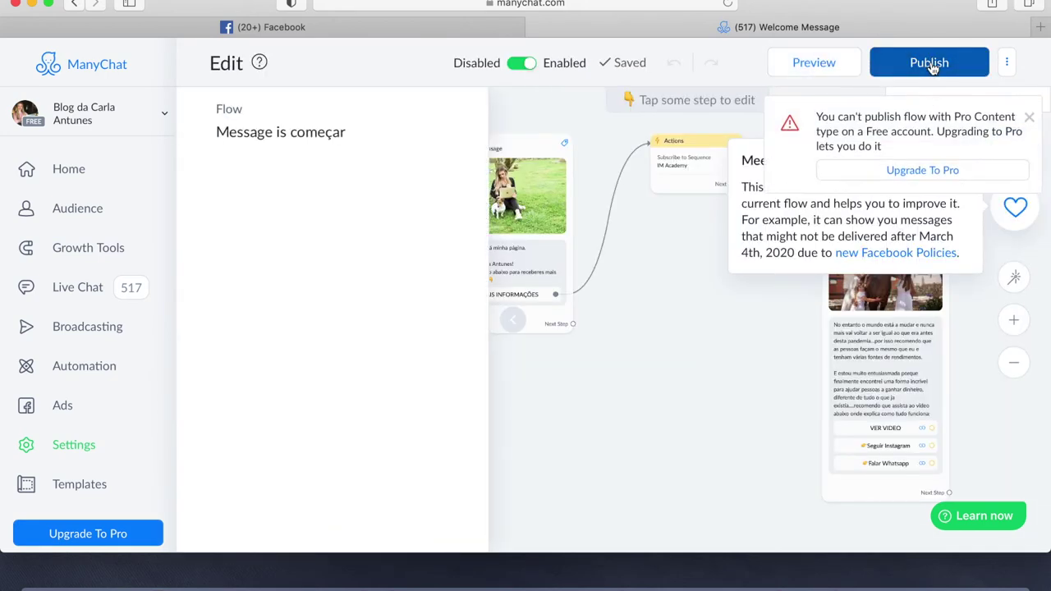
pyautogui.click(892, 171)
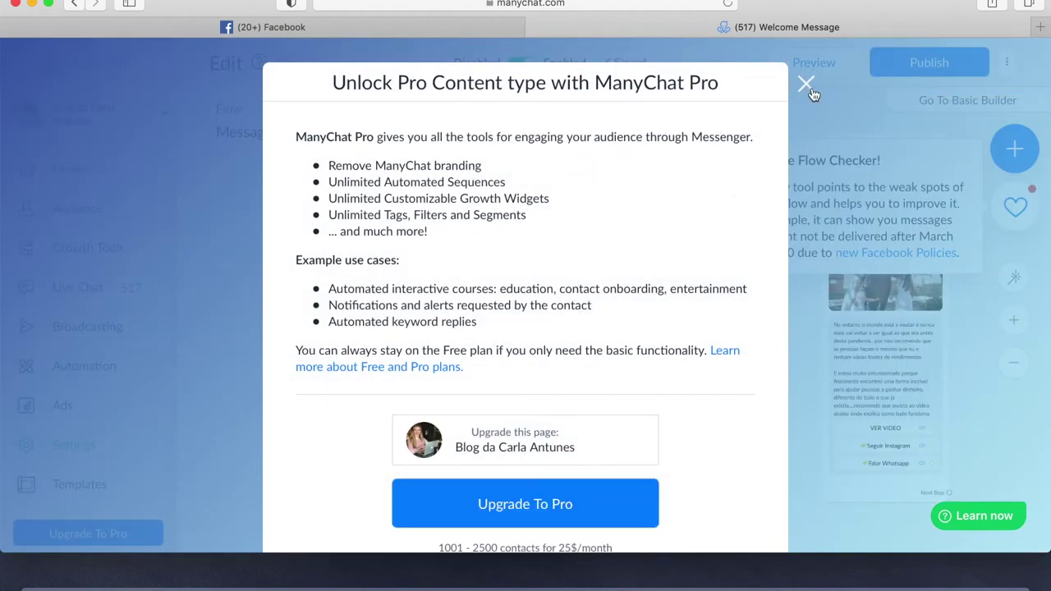
pyautogui.click(806, 83)
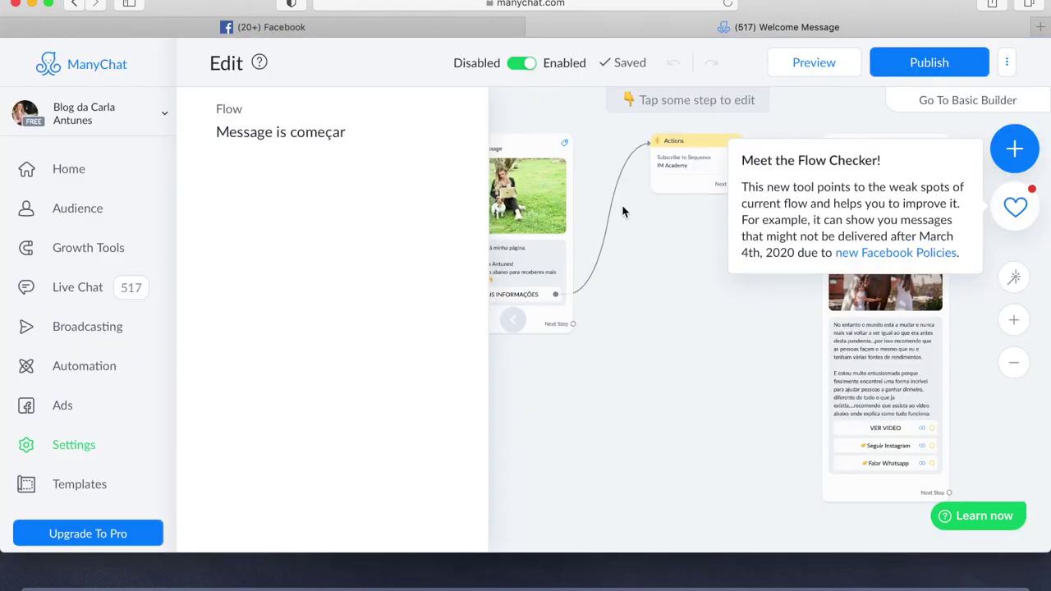
pyautogui.click(620, 209)
pyautogui.click(472, 205)
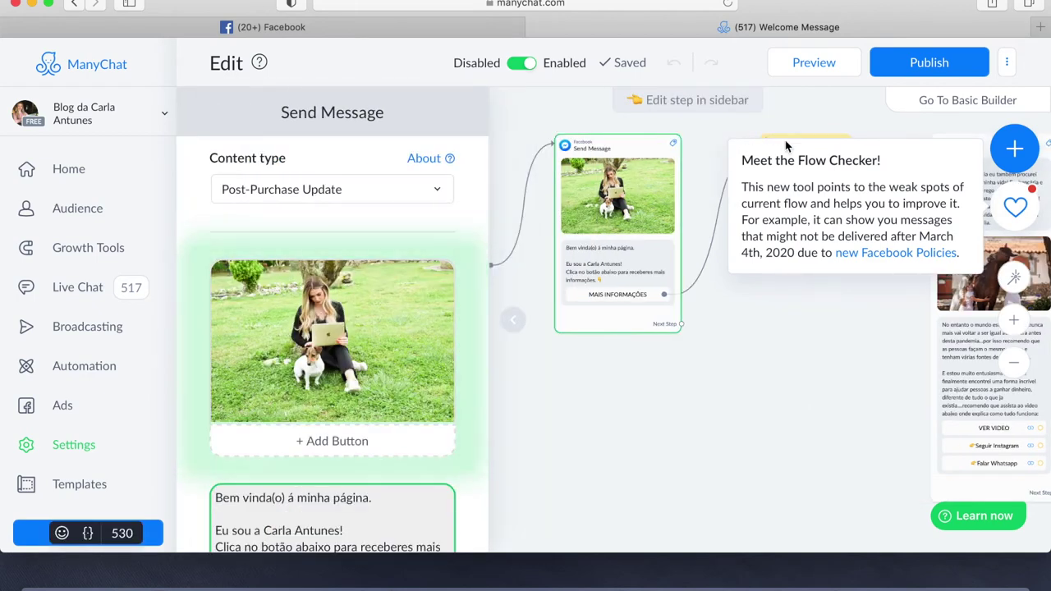
pyautogui.click(900, 100)
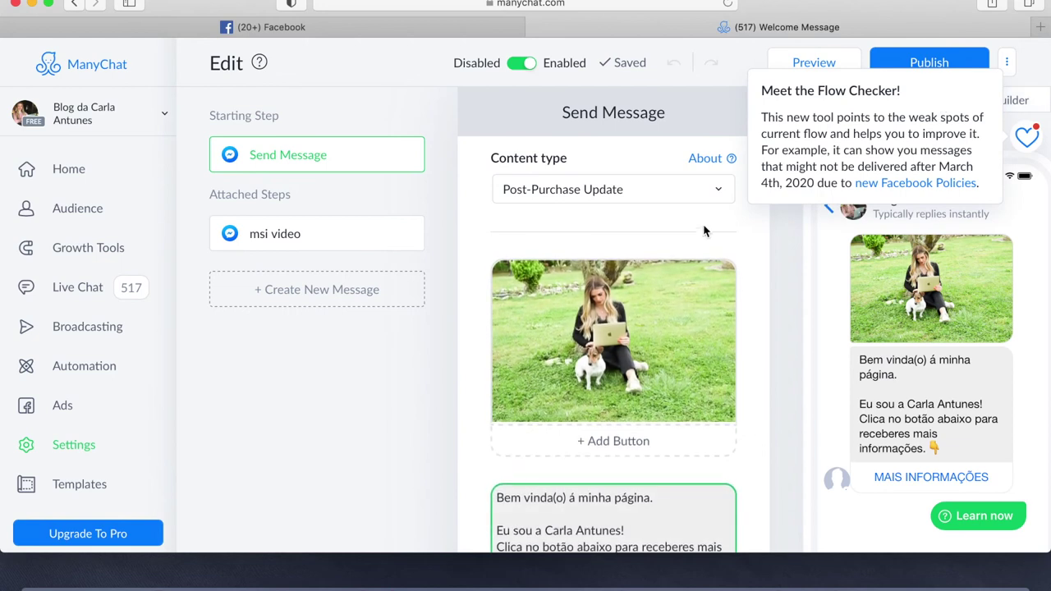
pyautogui.scroll(-6, 683, 317)
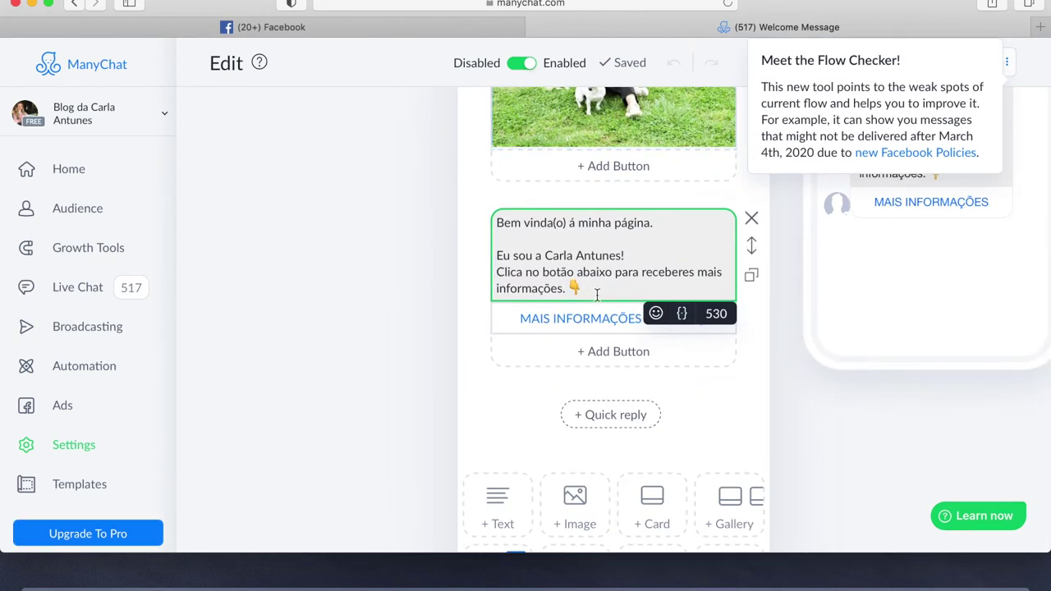
pyautogui.moveTo(597, 293); pyautogui.dragTo(484, 218)
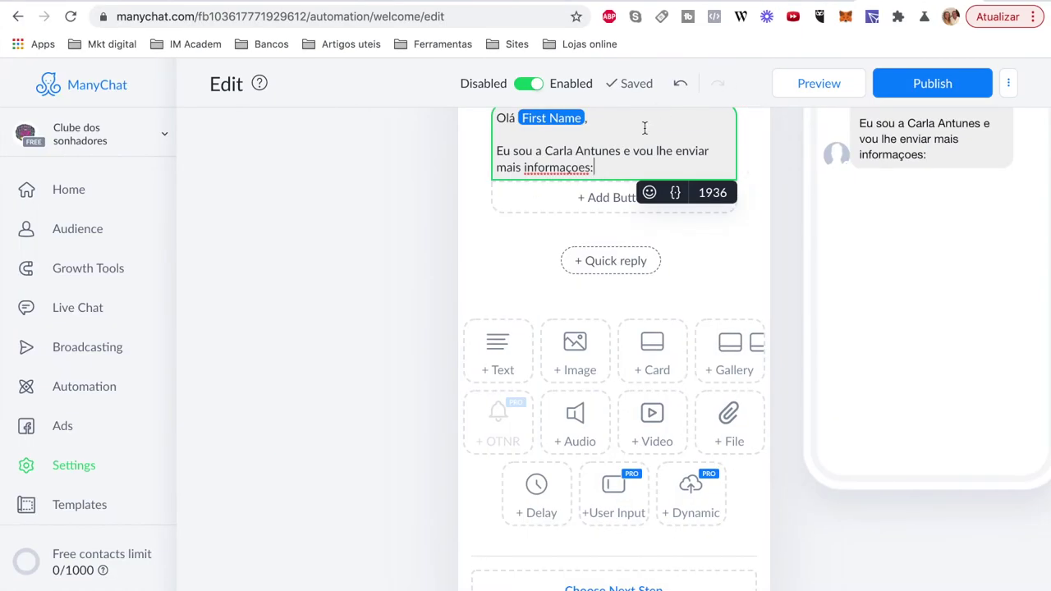
# Paste the copied welcome text into the message and add a MAIS INFORMAÇÕES button set to open a website
pyautogui.moveTo(596, 169); pyautogui.dragTo(482, 295)
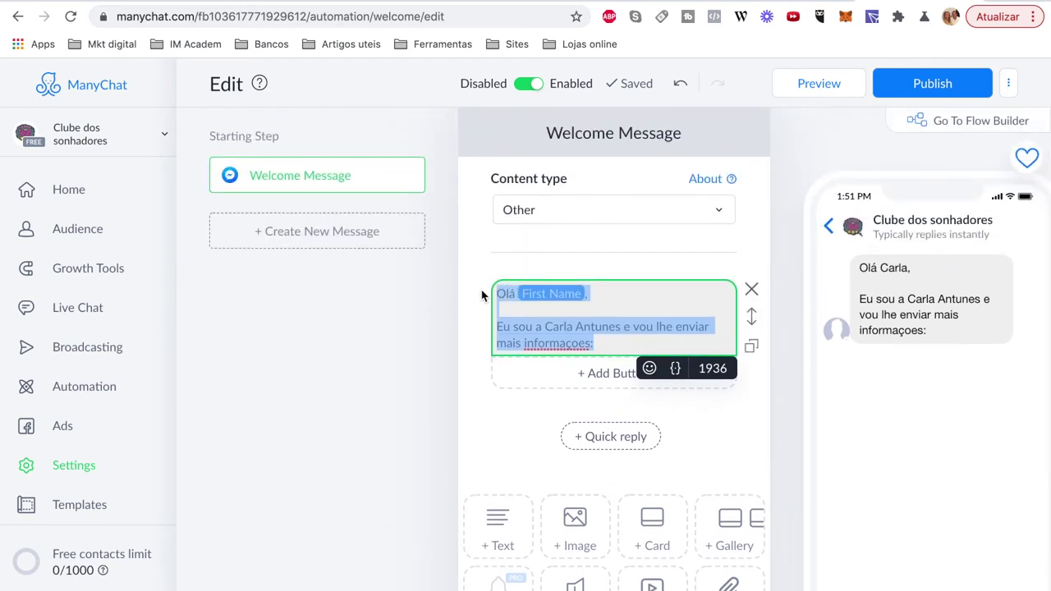
pyautogui.write('Bem vinda(o) á minha página.  Eu sou a Carla Antunes! Clica no botão abaixo para receberes mais informações.👇')
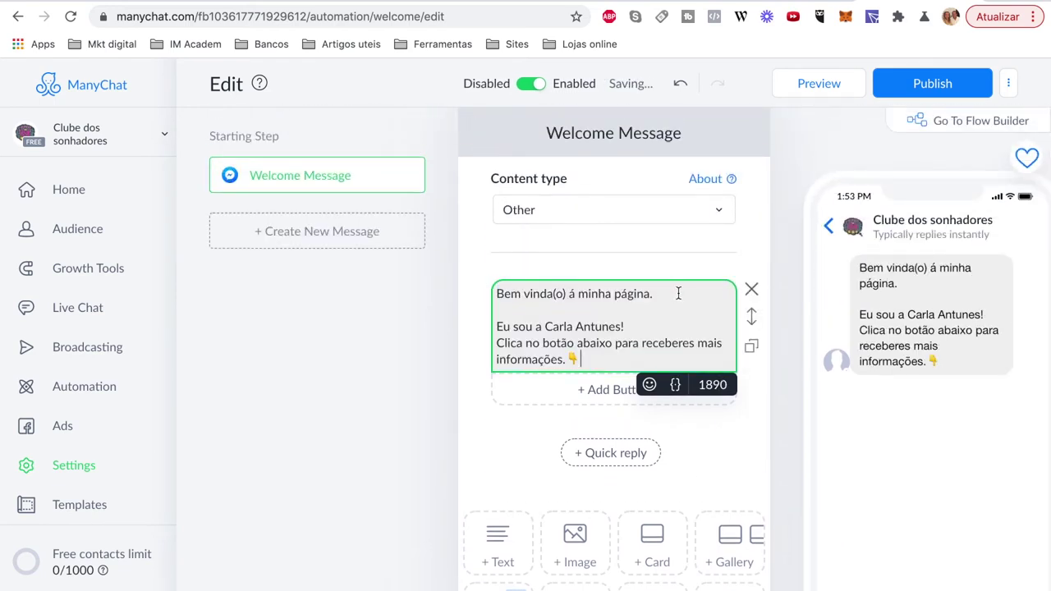
pyautogui.click(597, 391)
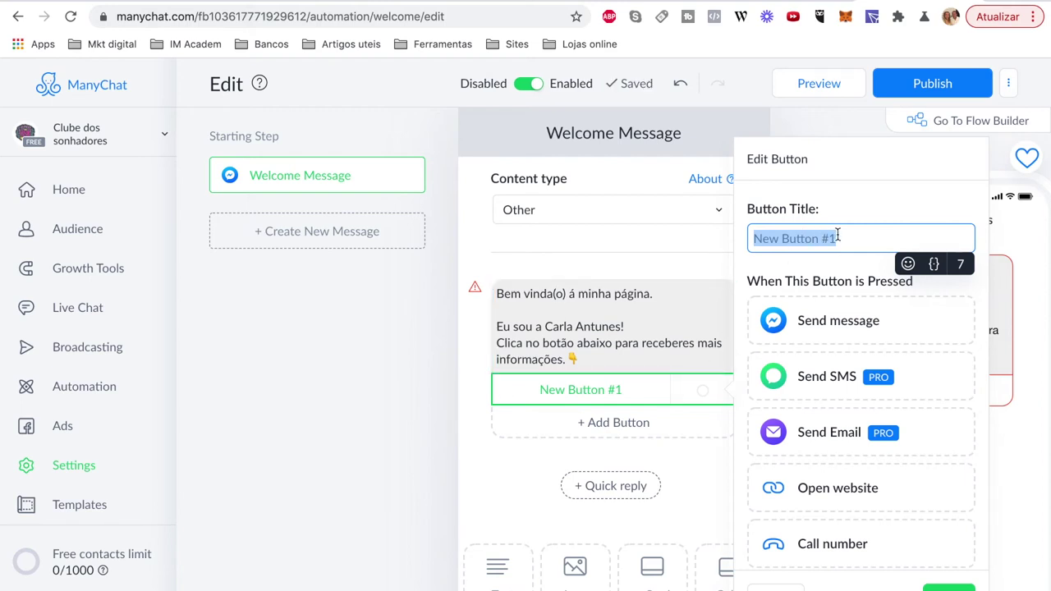
pyautogui.write('MAIS INFORMAÇOES')
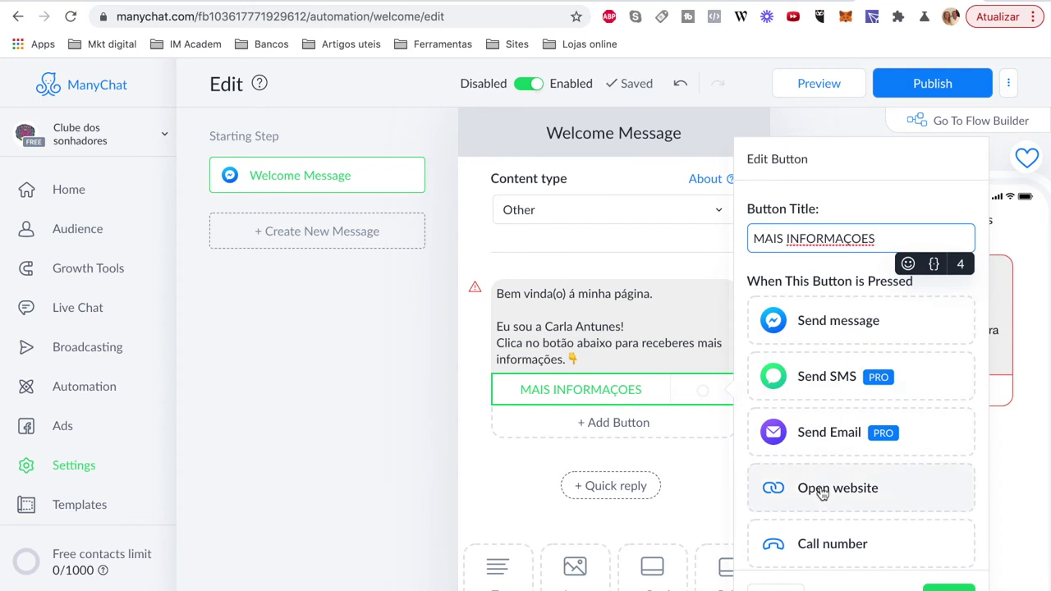
pyautogui.press('BackSpace')
pyautogui.press('BackSpace')
pyautogui.press('BackSpace')
pyautogui.write('ÕES')
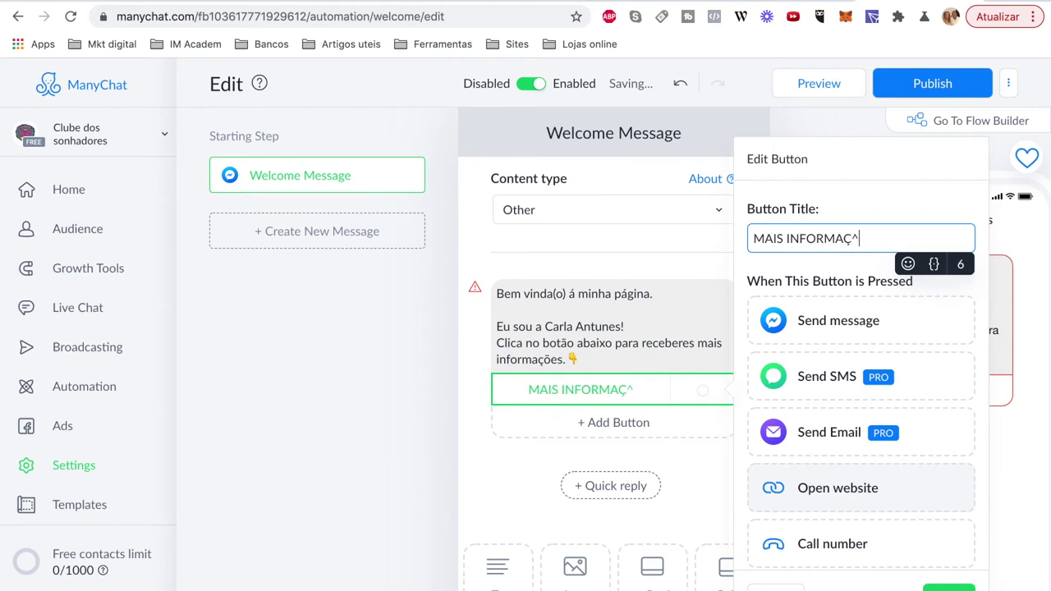
pyautogui.press('BackSpace')
pyautogui.press('BackSpace')
pyautogui.press('BackSpace')
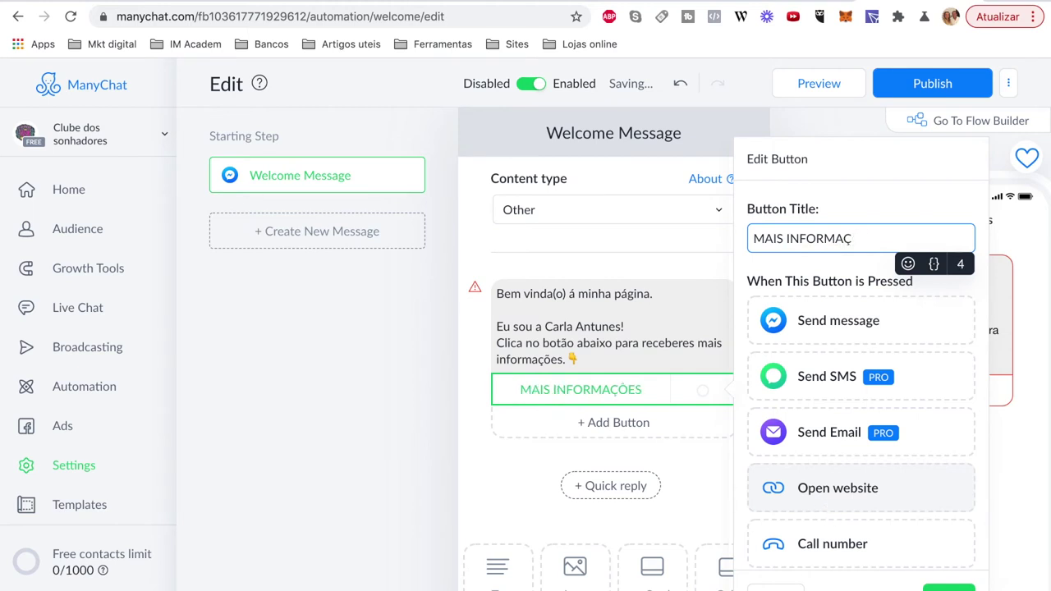
pyautogui.write('~OES')
pyautogui.click(837, 487)
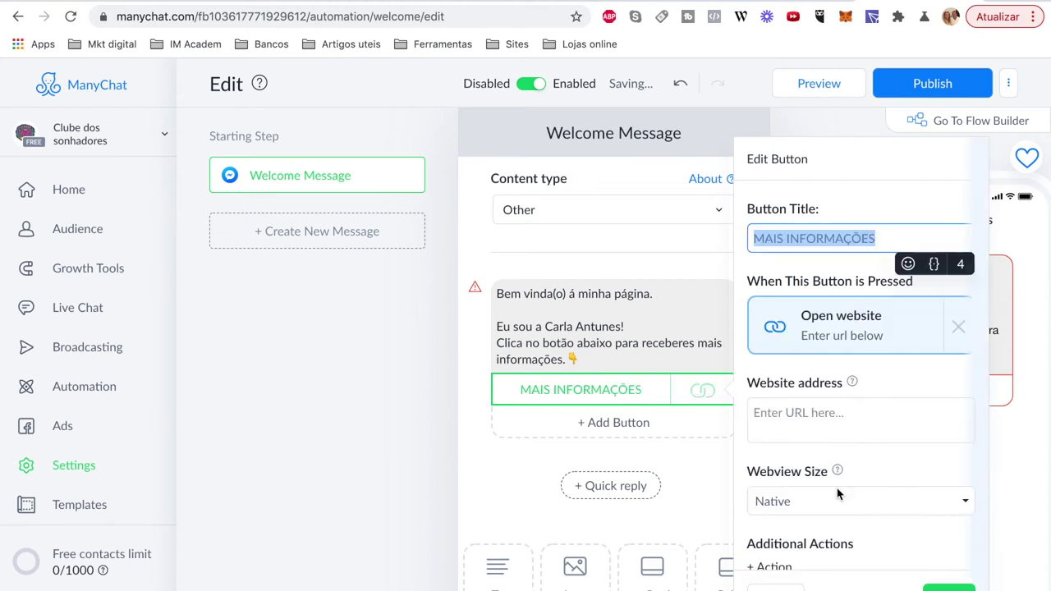
pyautogui.click(809, 407)
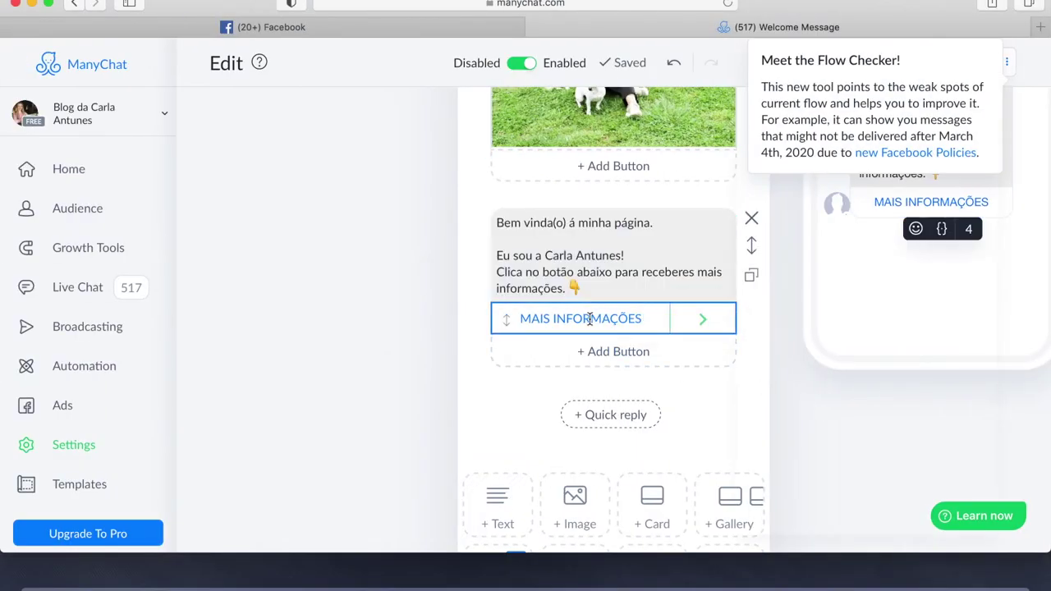
pyautogui.click(590, 318)
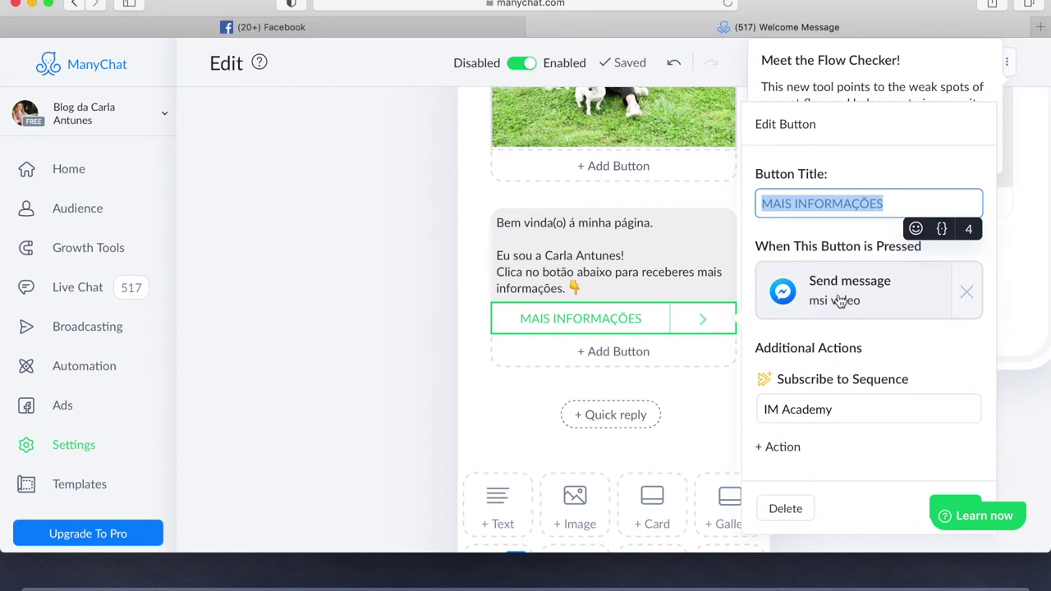
pyautogui.click(871, 294)
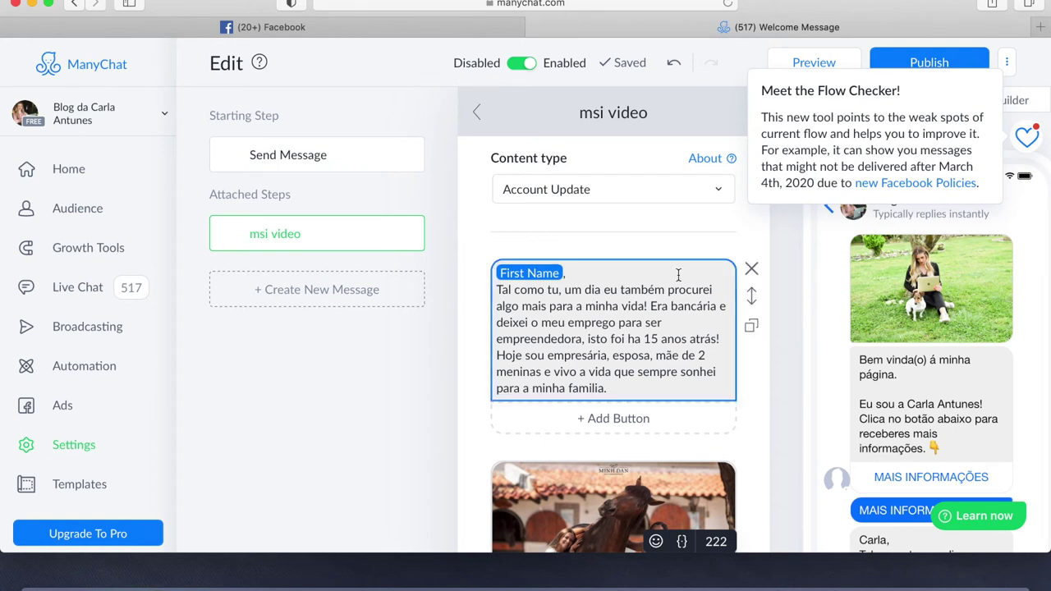
pyautogui.moveTo(610, 388); pyautogui.dragTo(474, 283)
pyautogui.press('super+c')
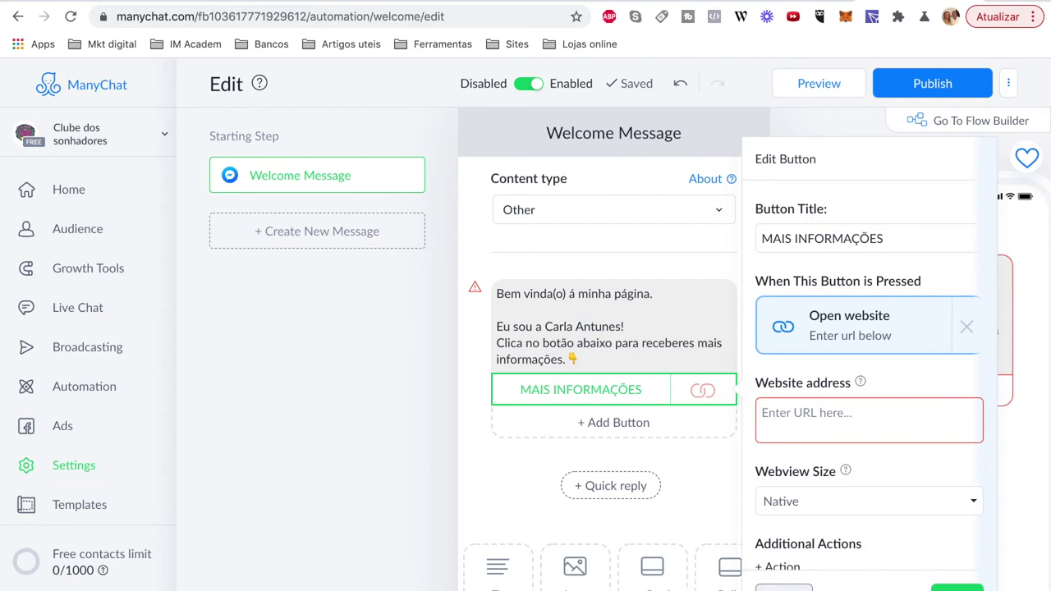
# Replace the website button with a new MAIS INFORMAÇÕES button that sends an attached message
pyautogui.click(783, 585)
pyautogui.click(665, 394)
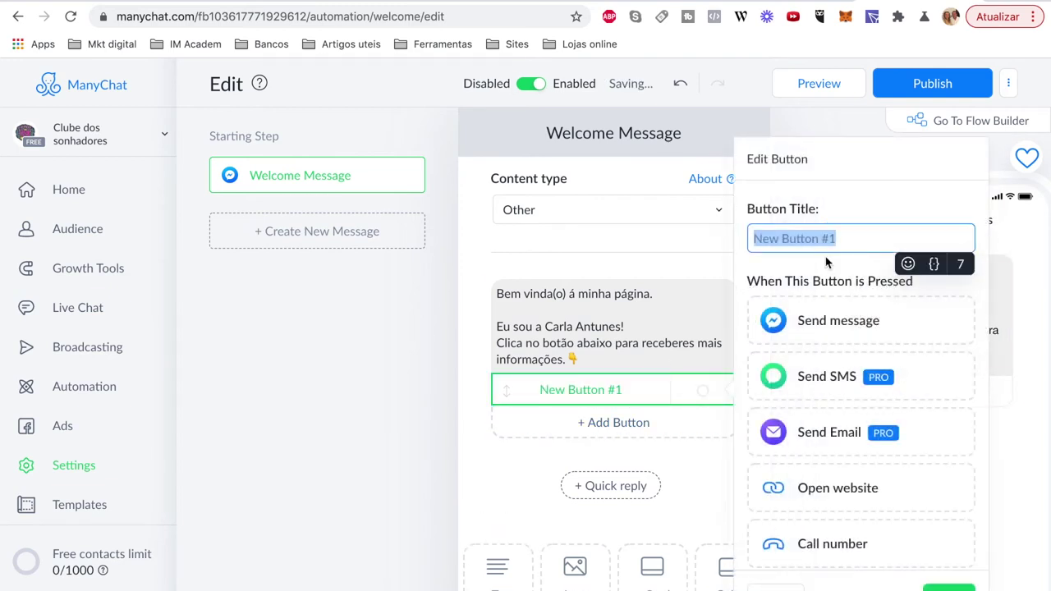
pyautogui.write('M')
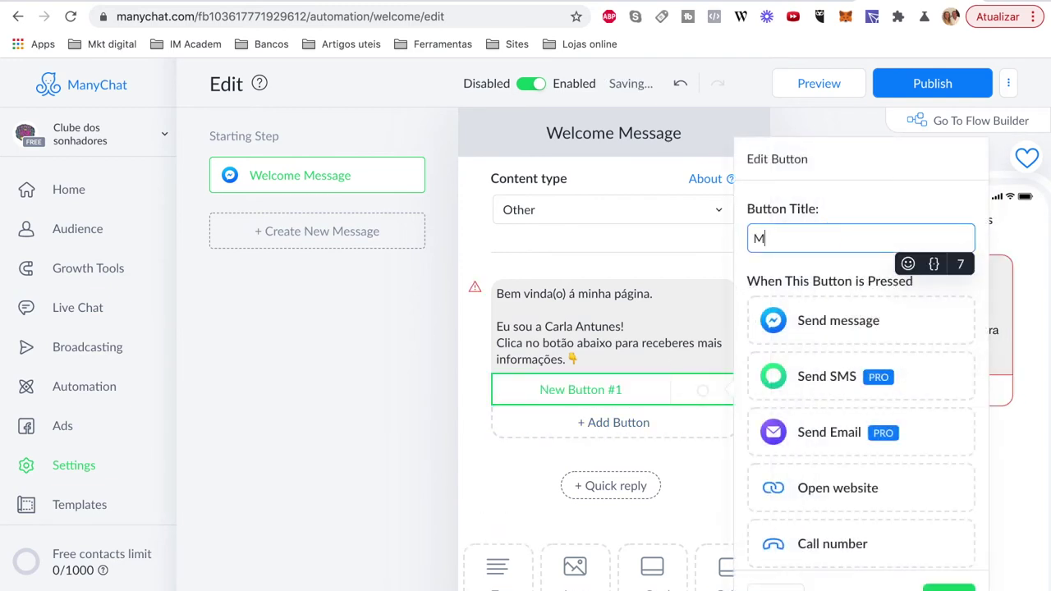
pyautogui.write('AIS INFO')
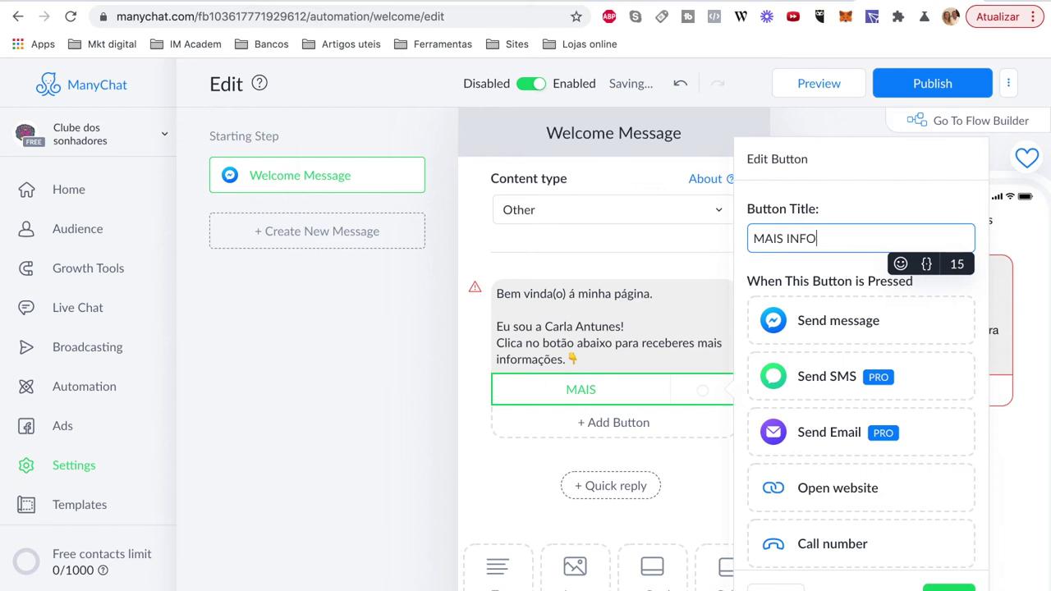
pyautogui.write('RMAÇ~')
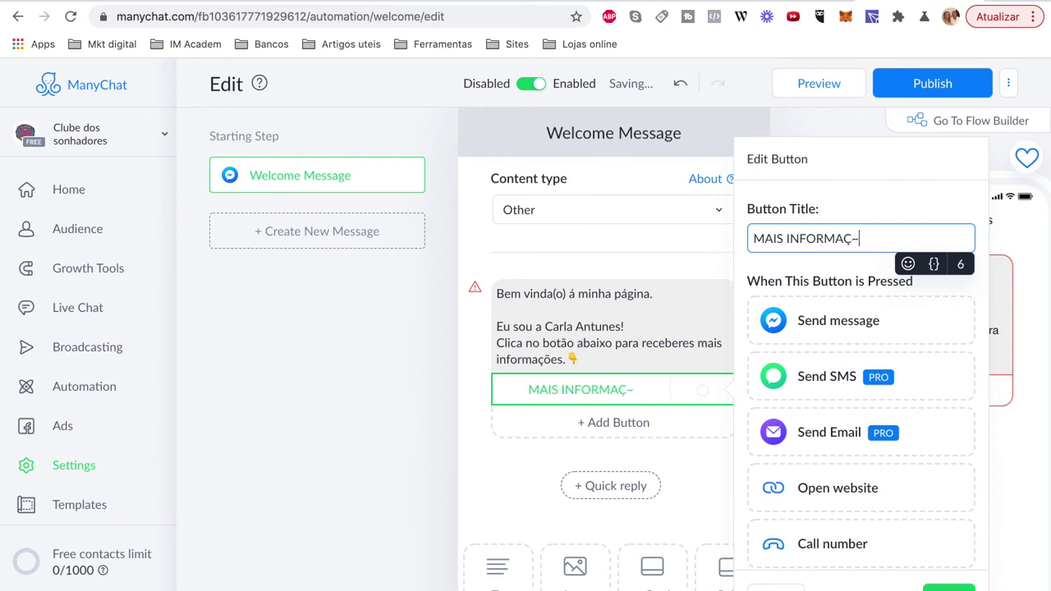
pyautogui.press('BackSpace')
pyautogui.write('ÕES')
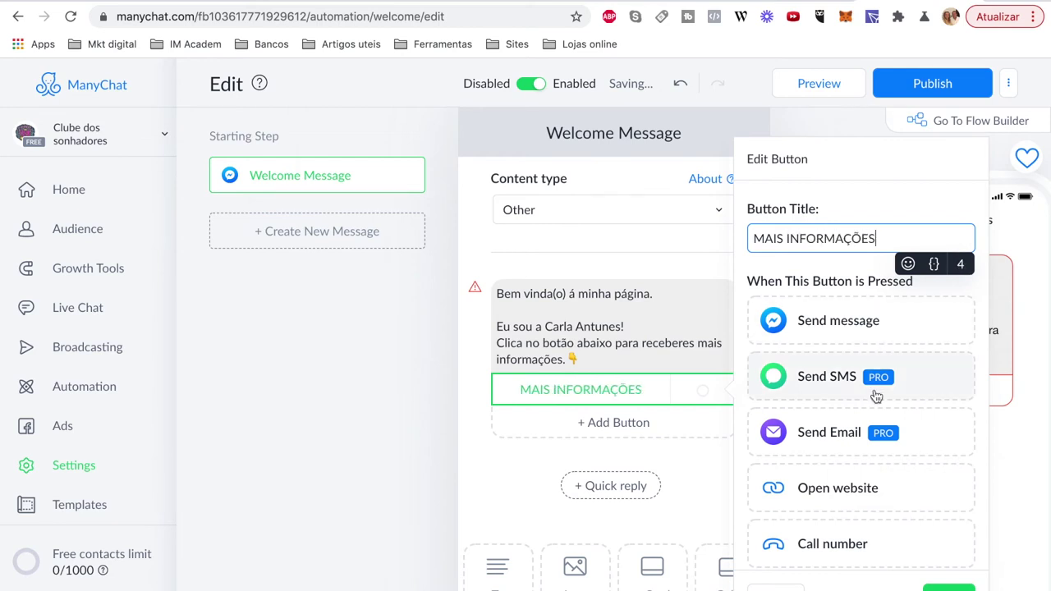
pyautogui.click(826, 332)
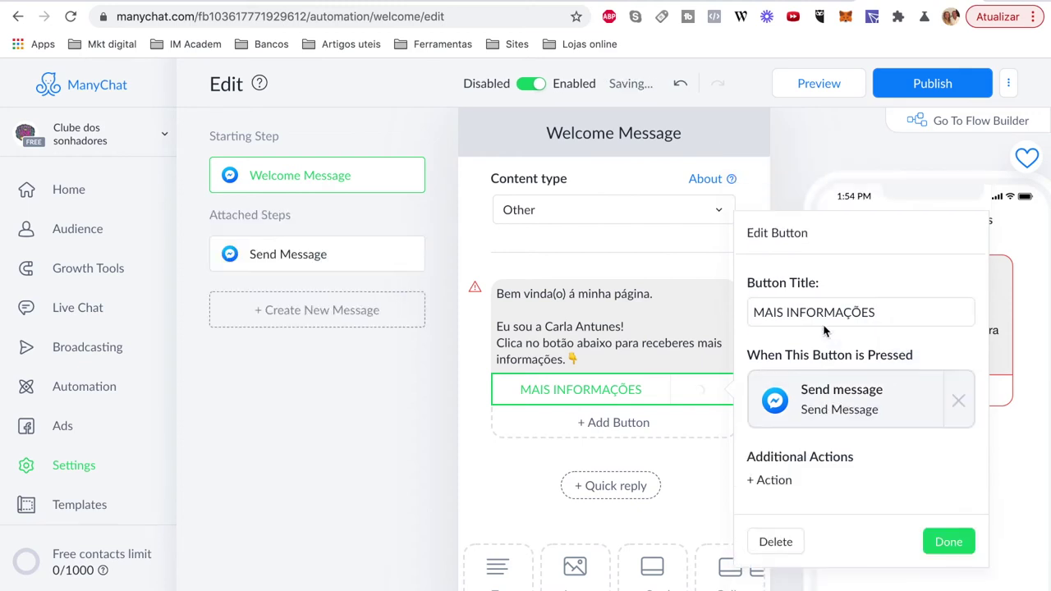
pyautogui.click(817, 416)
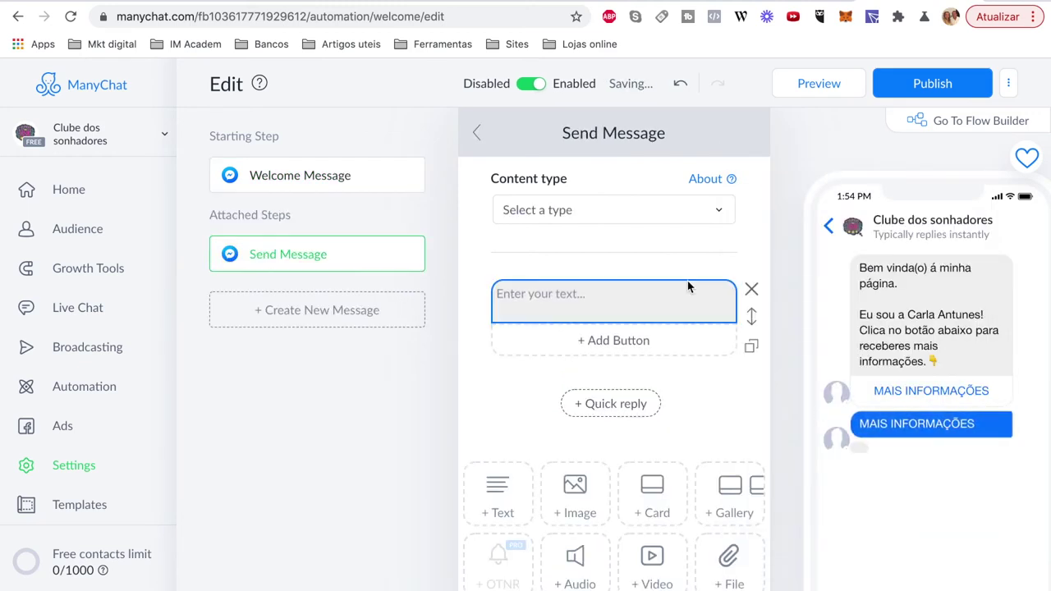
# Paste the 'Tal como tu' paragraph into the new message, then select the reference's 'No entanto' text
pyautogui.click(622, 310)
pyautogui.press('super+v')
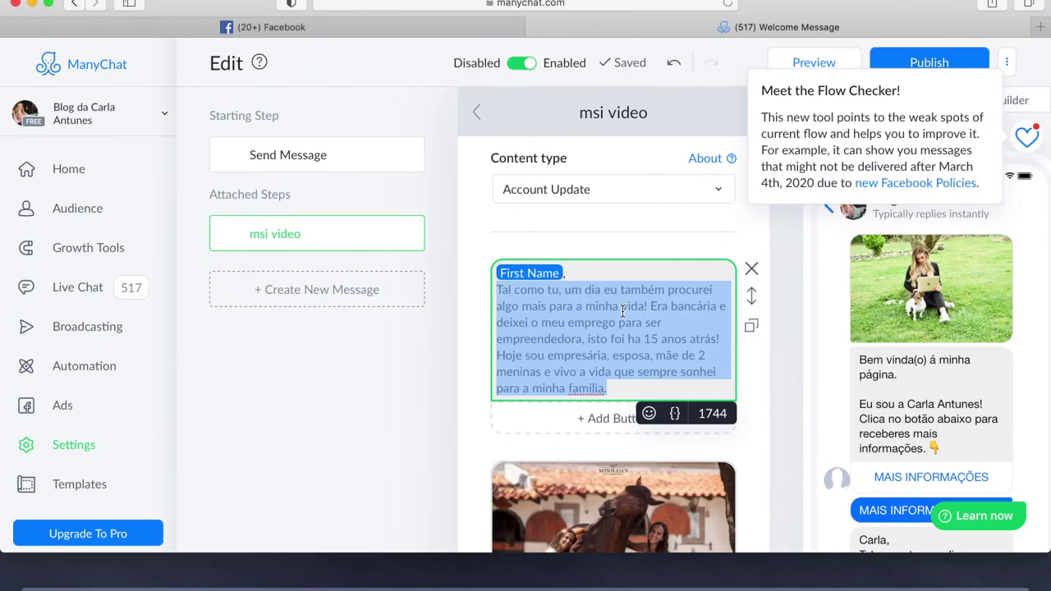
pyautogui.scroll(-5, 617, 306)
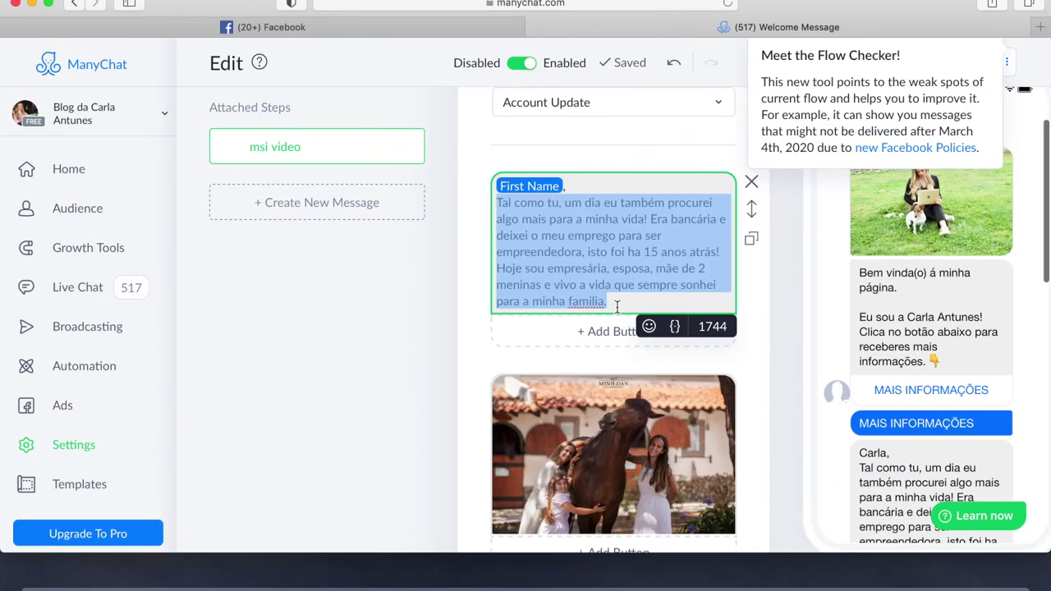
pyautogui.scroll(-3, 618, 306)
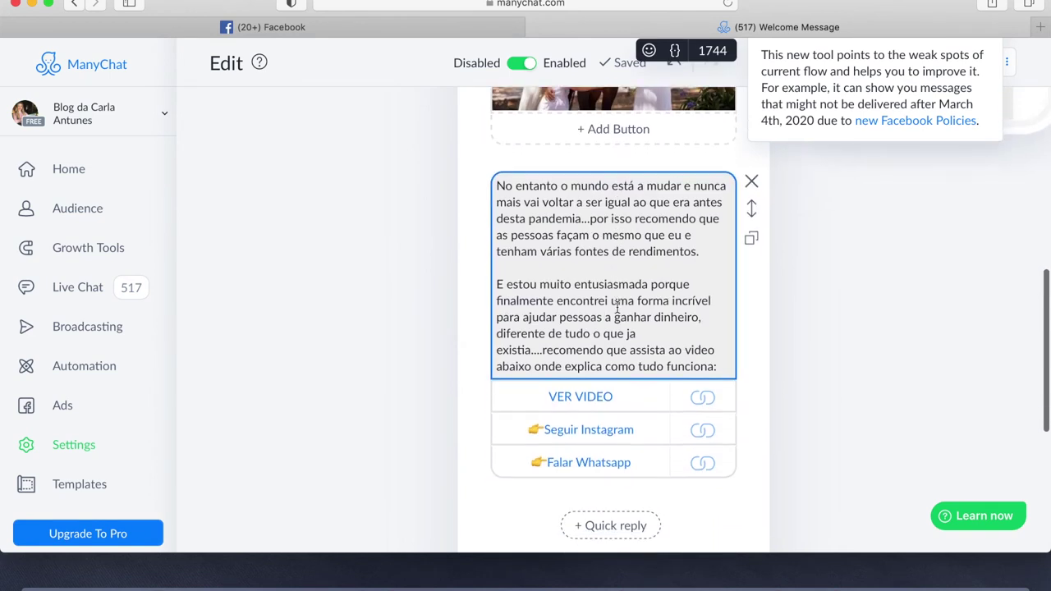
pyautogui.moveTo(722, 355); pyautogui.dragTo(494, 177)
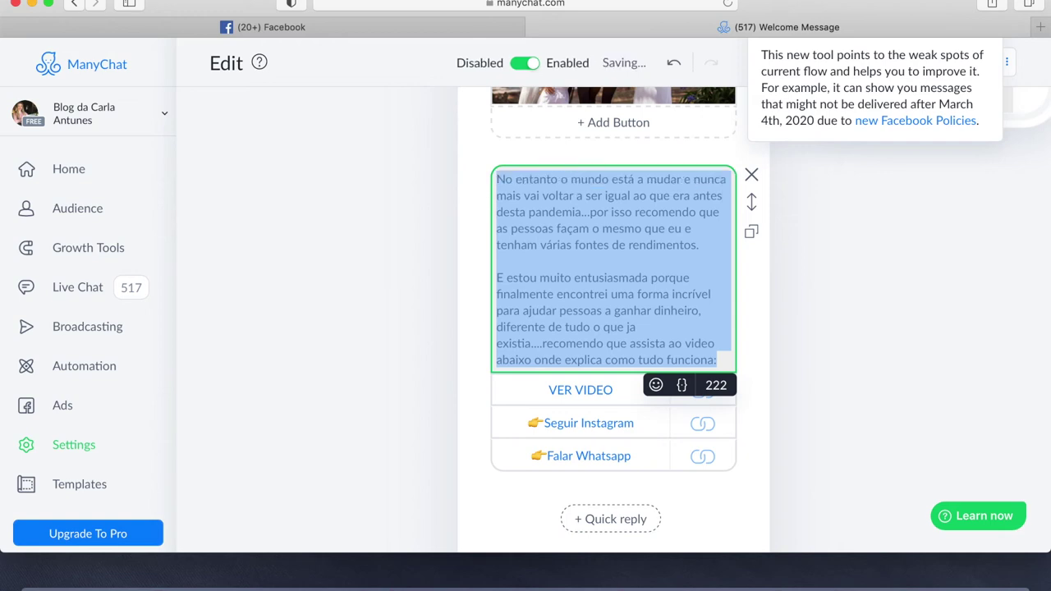
pyautogui.scroll(10, 558, 247)
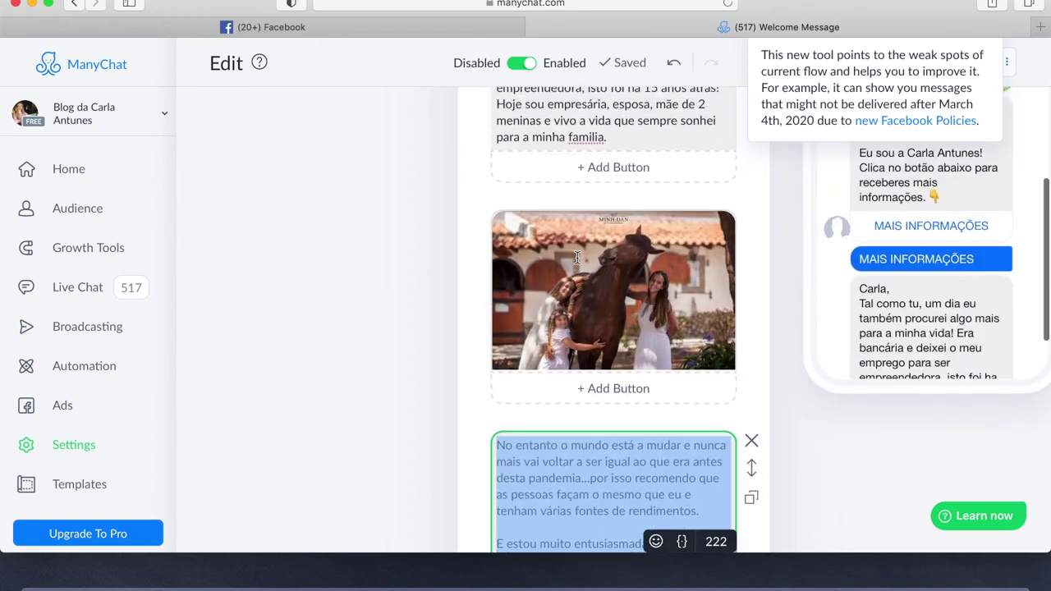
pyautogui.click(577, 258)
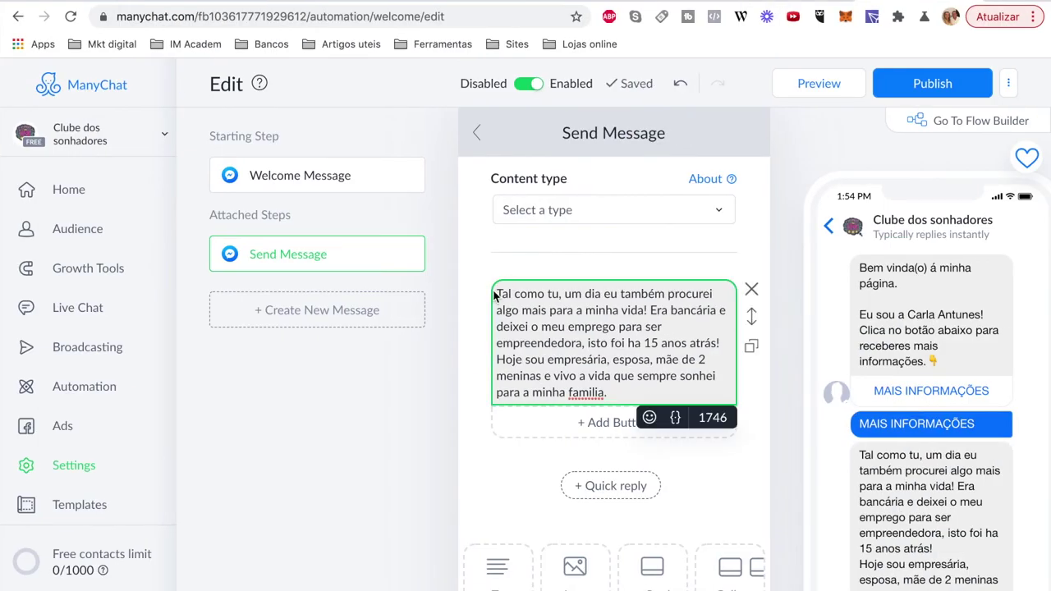
# Open the message with a First Name tag and comma on its own line
pyautogui.click(496, 293)
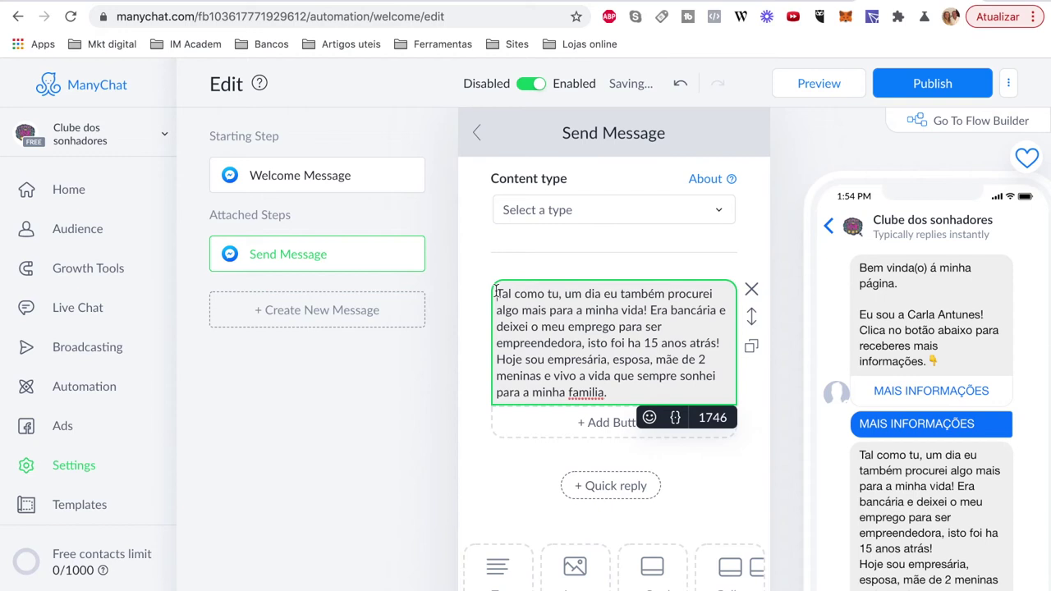
pyautogui.press('Return')
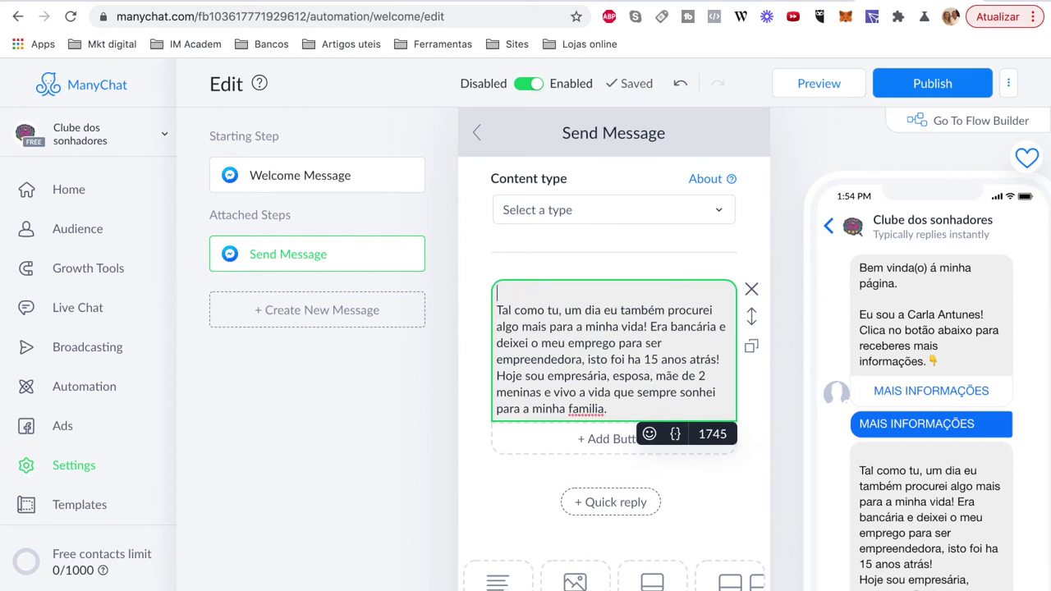
pyautogui.click(675, 436)
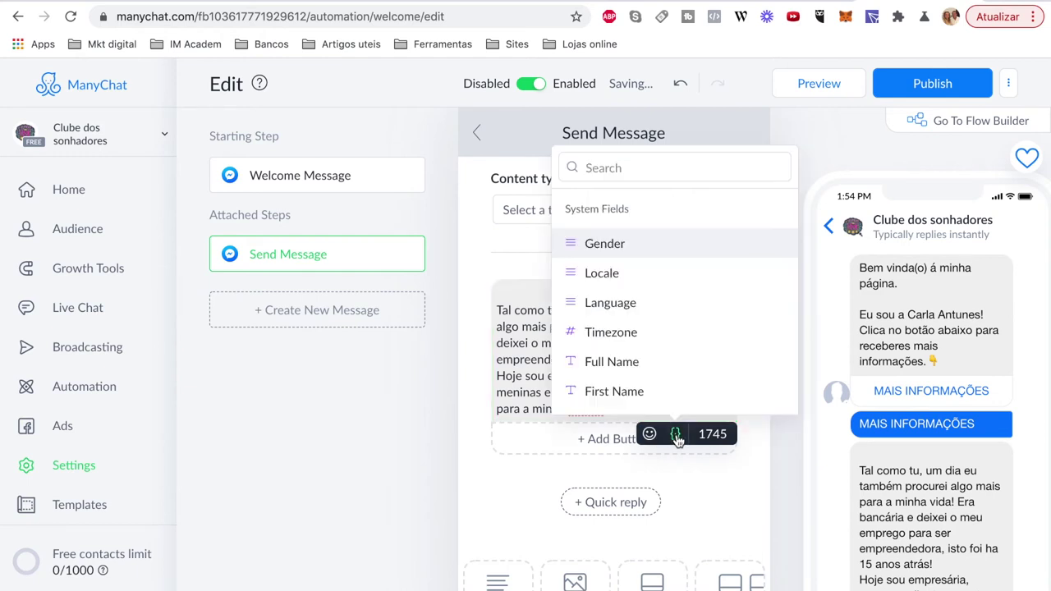
pyautogui.click(628, 392)
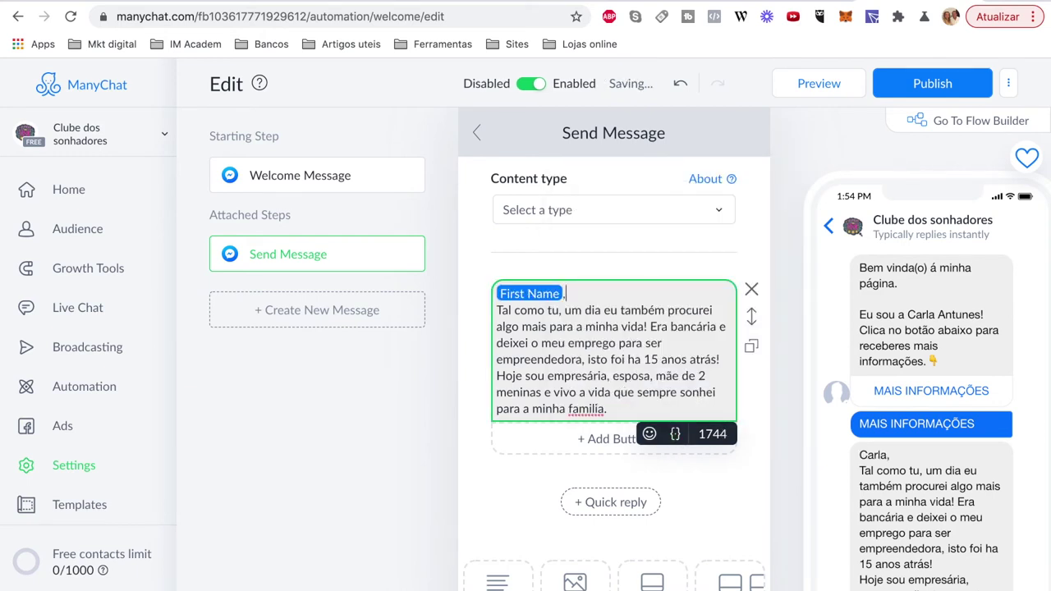
pyautogui.press('Return')
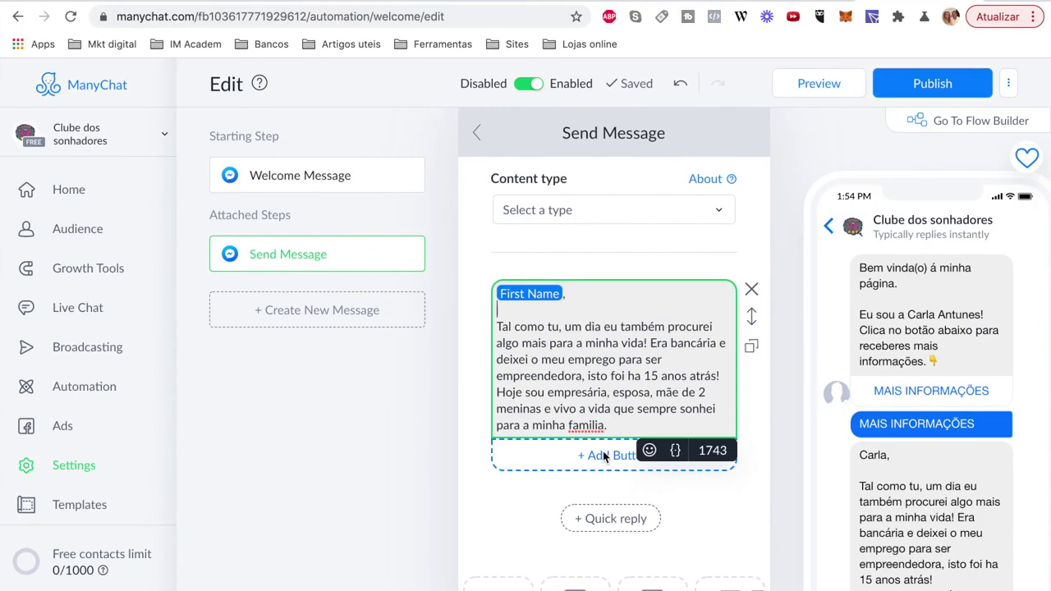
# Add an image block below the text and browse to the iCloud Secretária folder
pyautogui.scroll(-5, 604, 453)
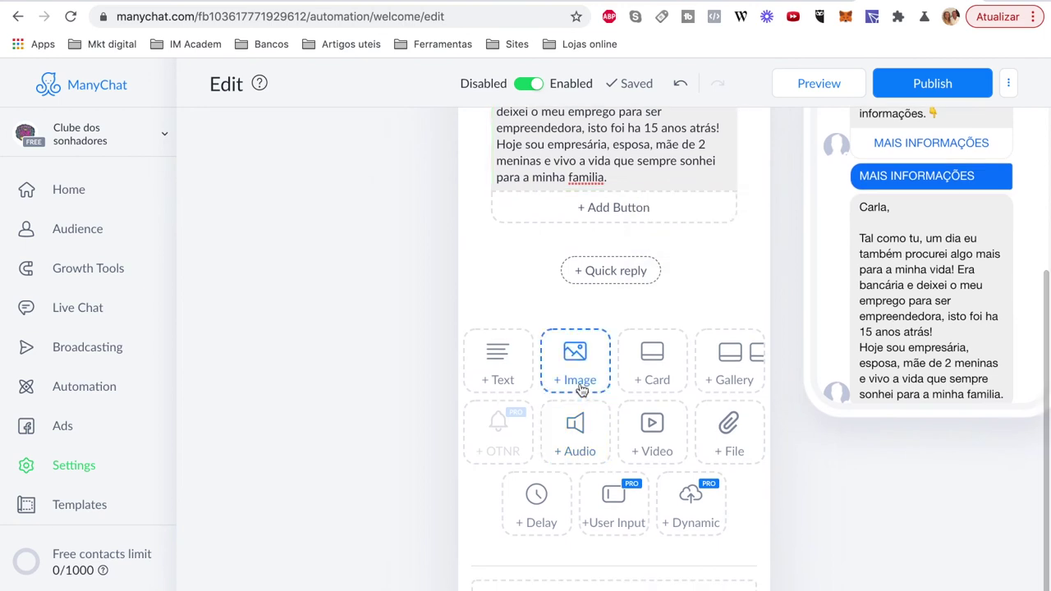
pyautogui.click(583, 388)
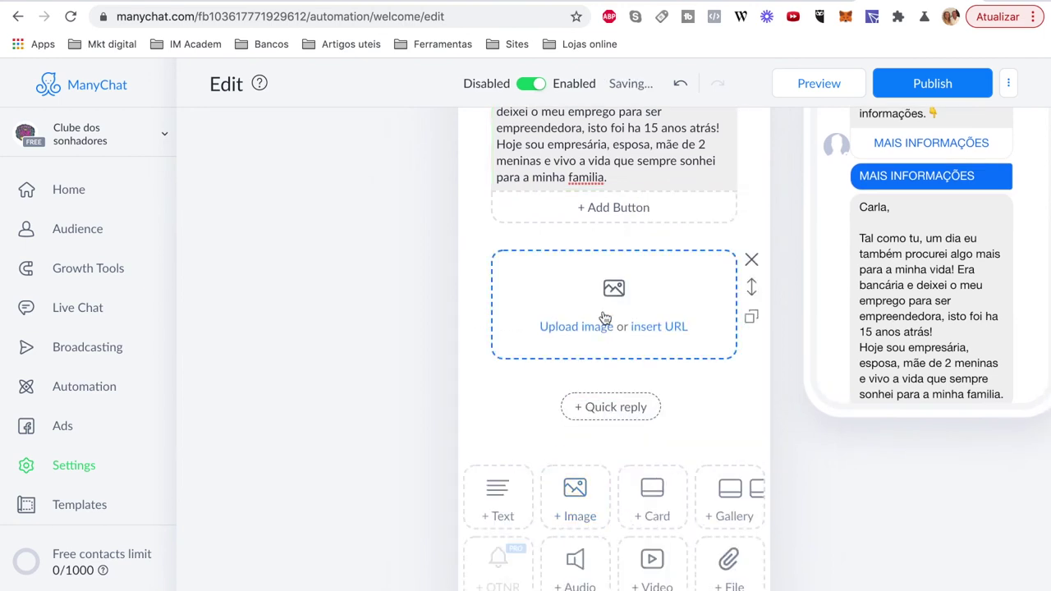
pyautogui.click(605, 317)
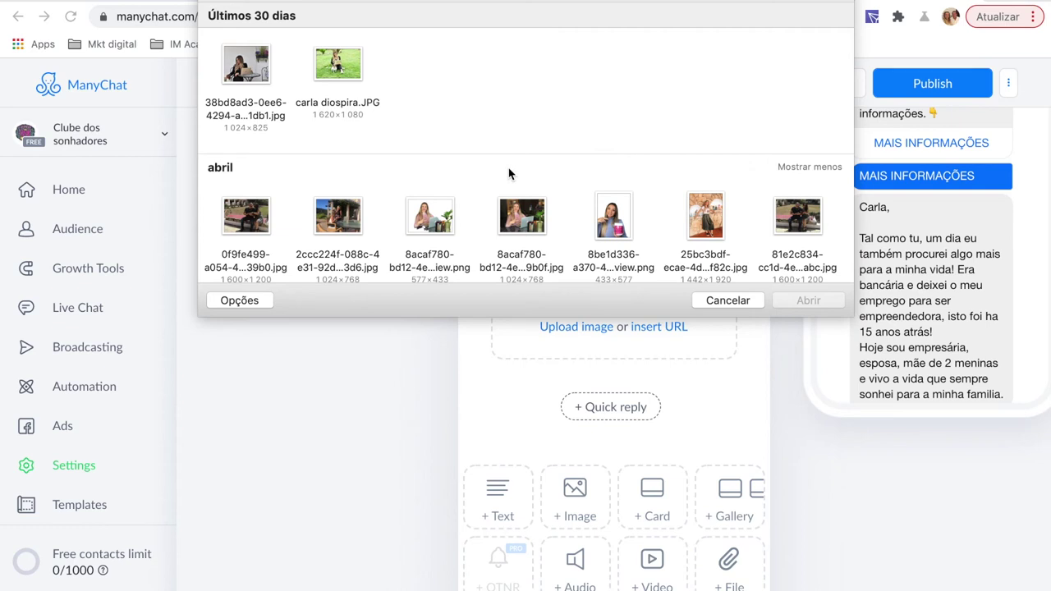
pyautogui.scroll(-3, 508, 173)
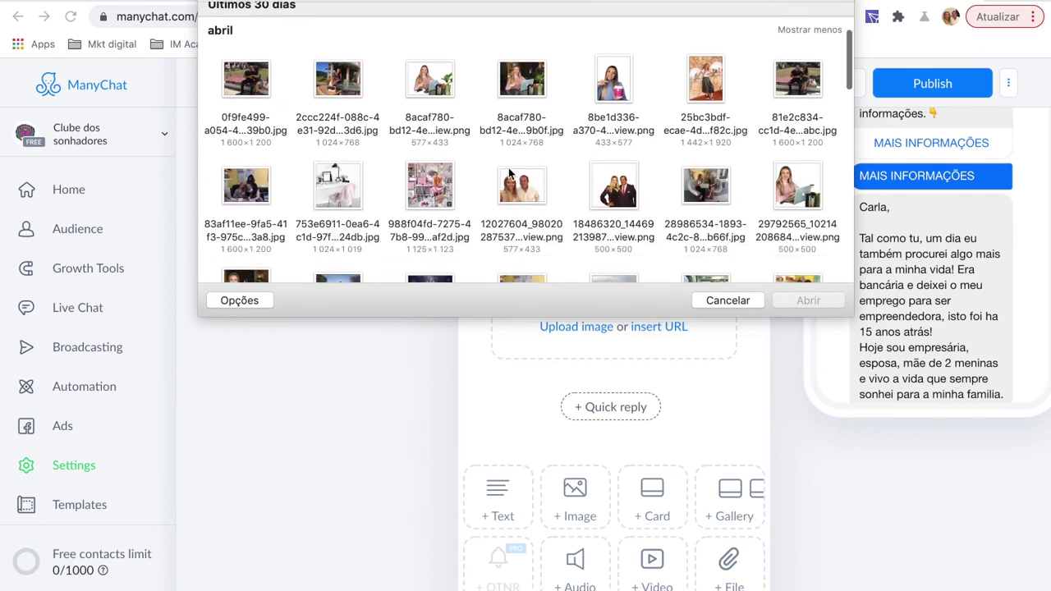
pyautogui.scroll(-3, 508, 173)
pyautogui.scroll(5, 509, 173)
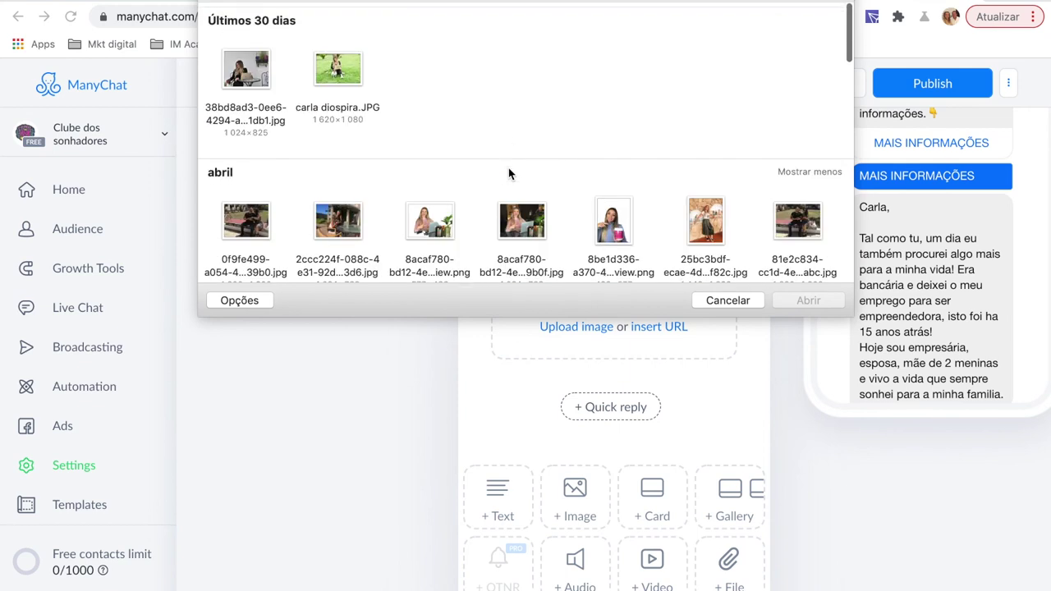
pyautogui.click(513, 7)
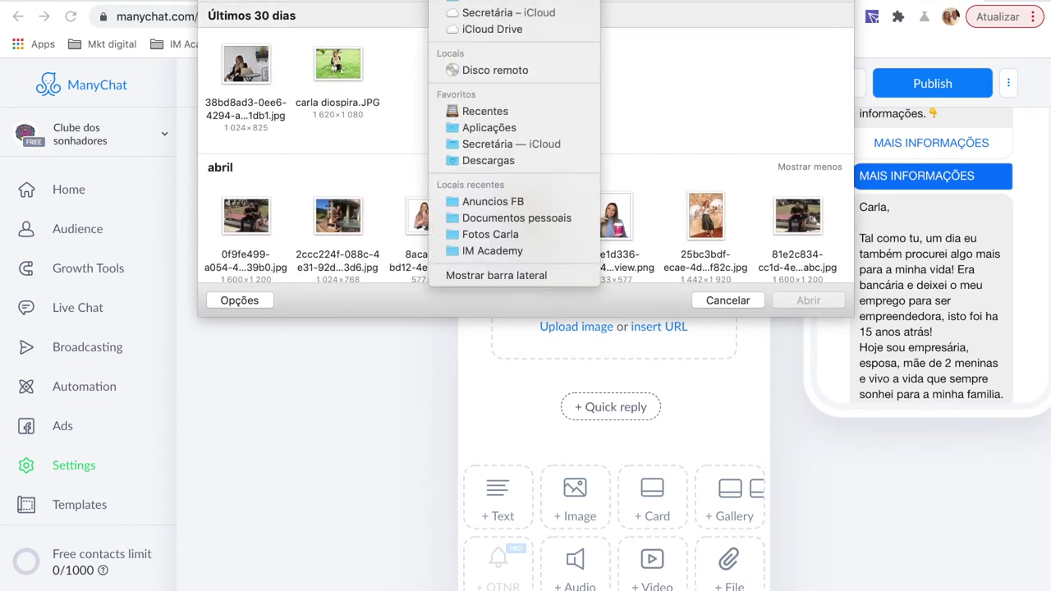
pyautogui.click(516, 146)
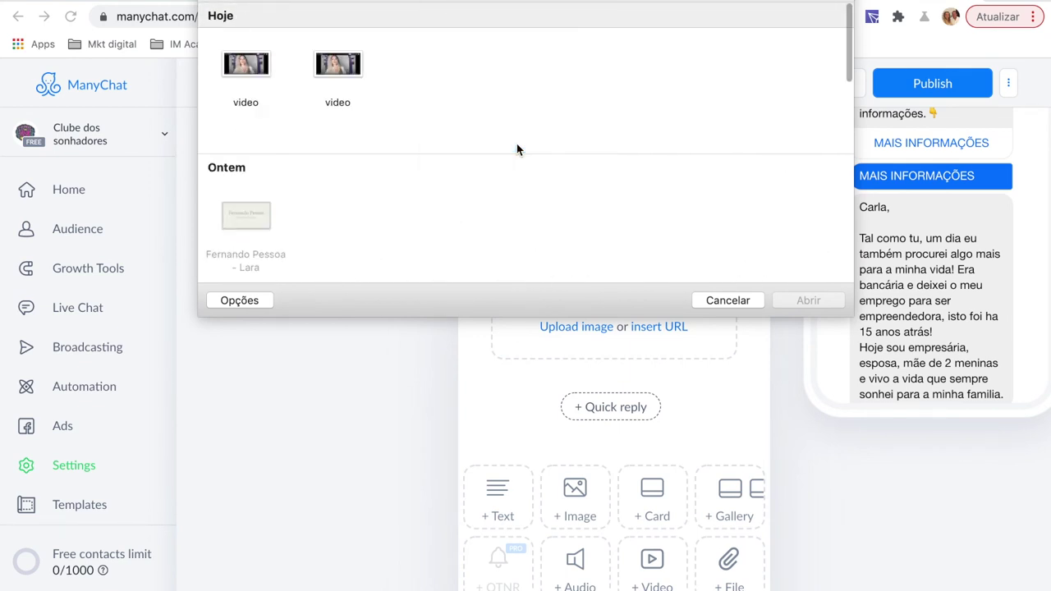
pyautogui.scroll(-10, 517, 149)
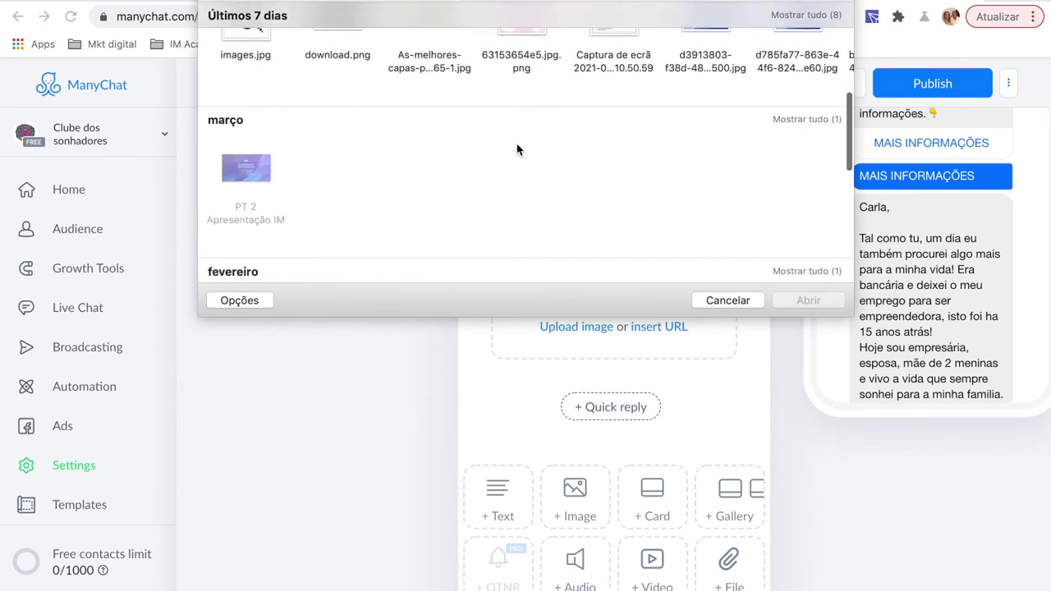
pyautogui.scroll(-3, 517, 150)
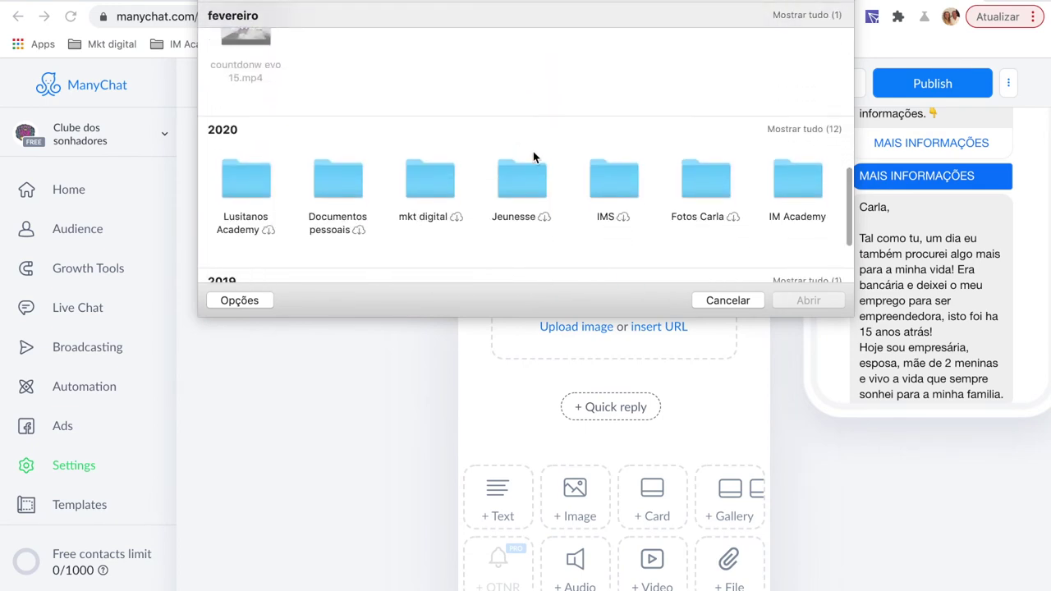
# Open the photos folder and upload the family-with-horse photo from janeiro
pyautogui.doubleClick(697, 183)
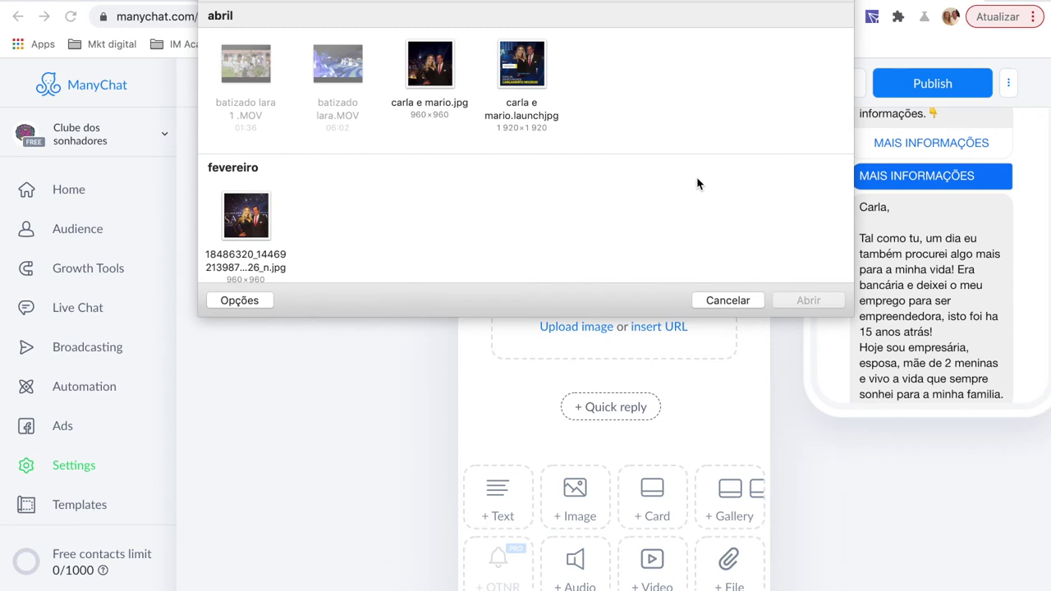
pyautogui.scroll(-5, 697, 183)
pyautogui.scroll(-1, 697, 183)
pyautogui.click(355, 164)
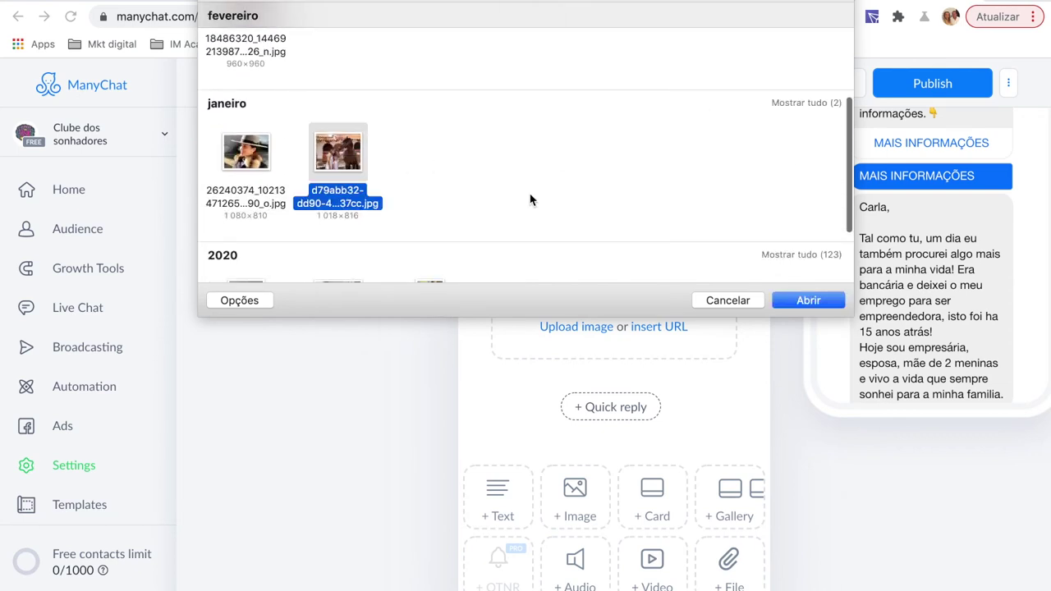
pyautogui.click(819, 299)
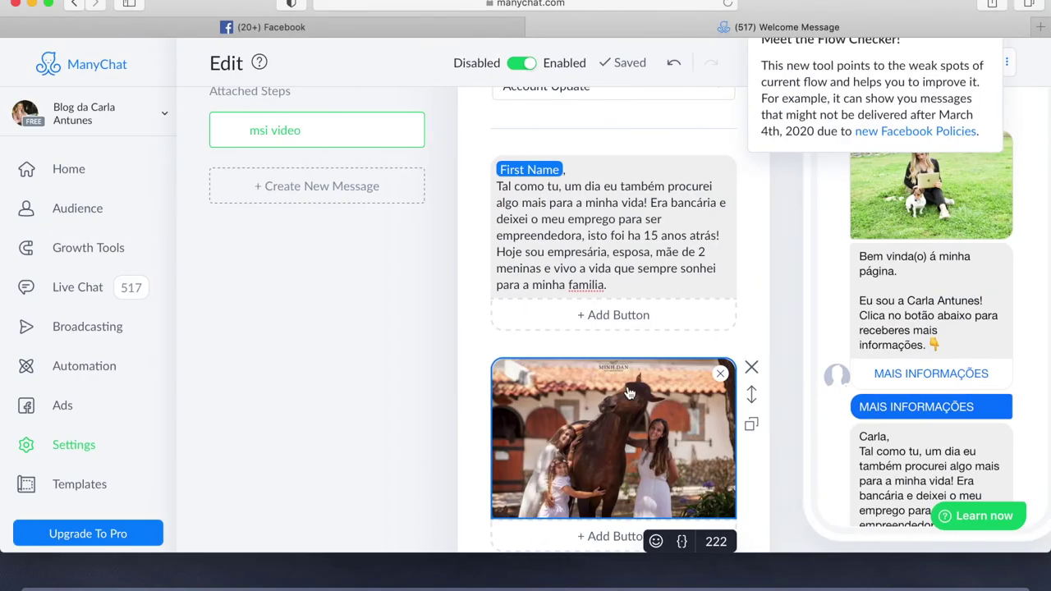
# Add a text block under the photo and paste the two-paragraph video recommendation message
pyautogui.scroll(-5, 628, 393)
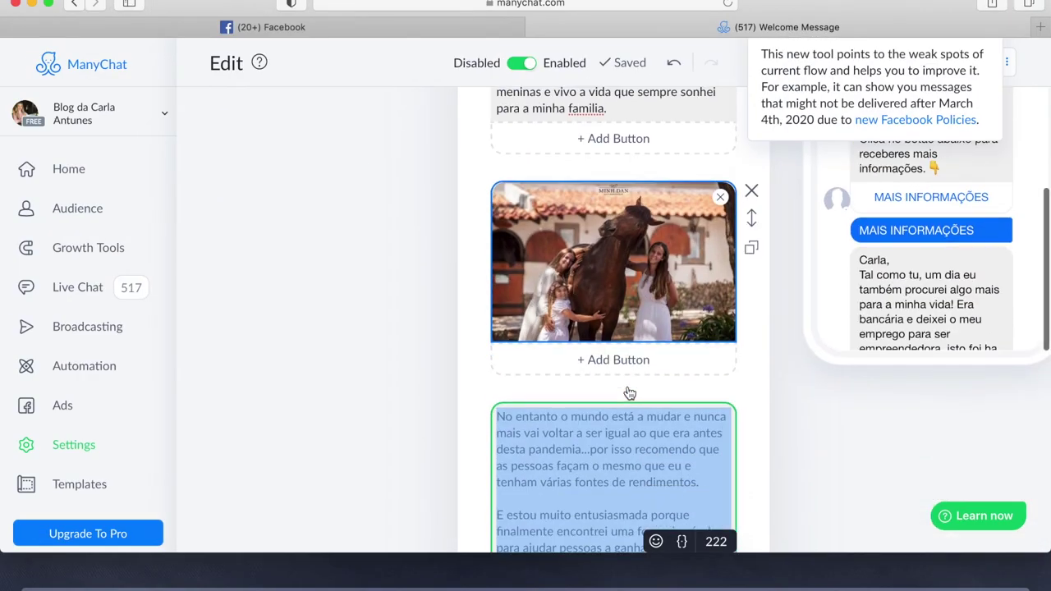
pyautogui.scroll(-2, 628, 386)
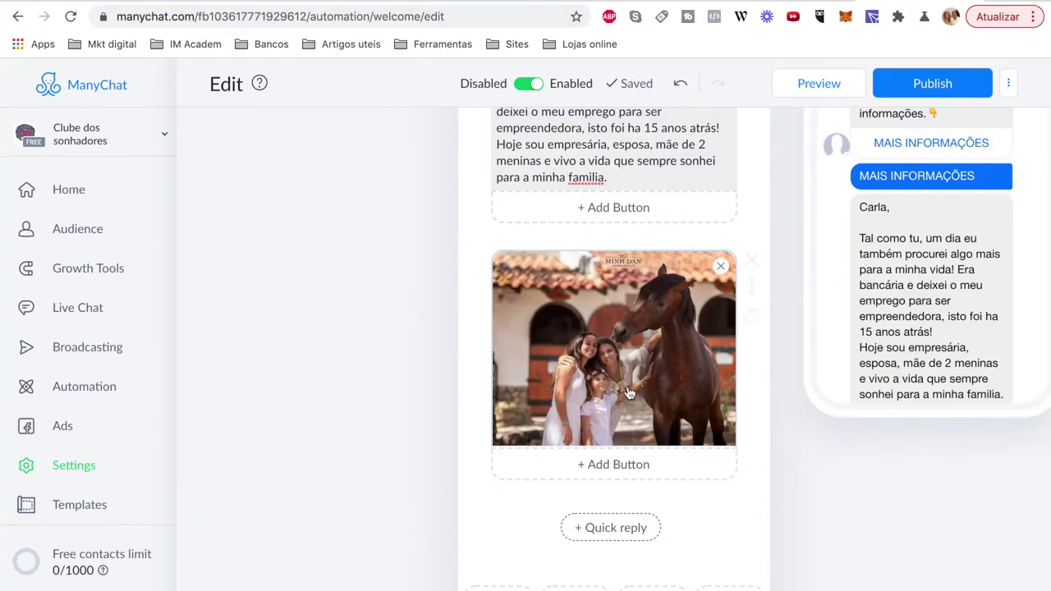
pyautogui.scroll(-3, 507, 418)
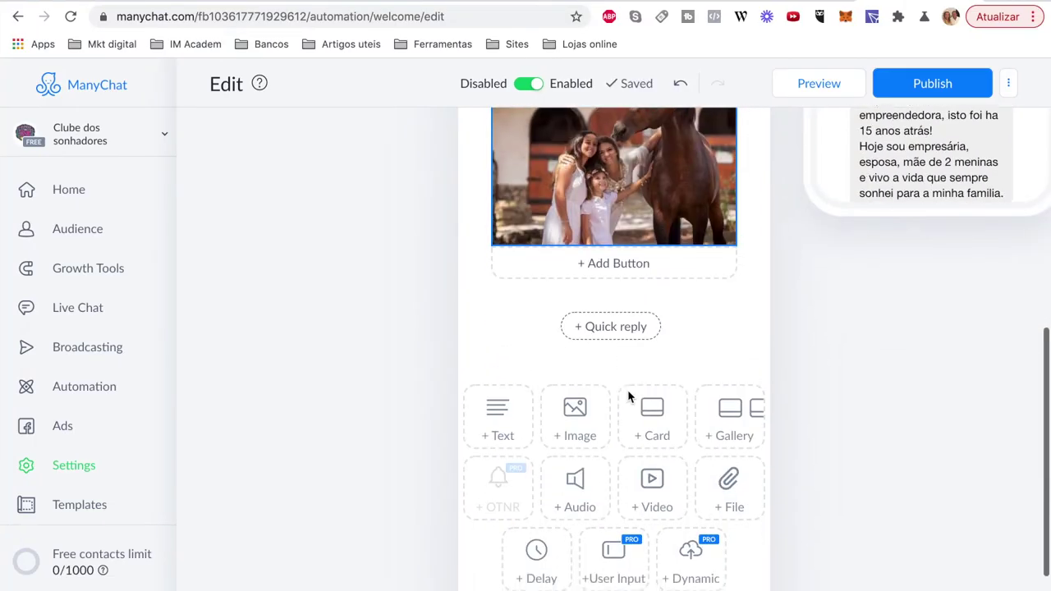
pyautogui.click(504, 418)
pyautogui.click(540, 322)
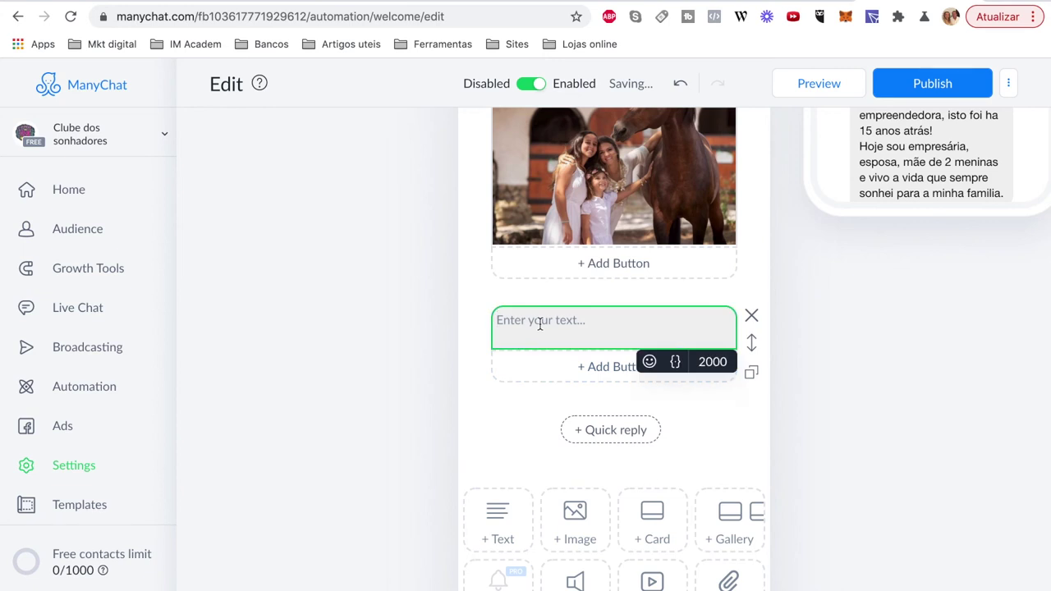
pyautogui.write('No entanto o mundo está a mudar e nunca mais vai voltar a ser igual ao que era antes desta pandemia...por isso recomendo que as pessoas façam o mesmo que eu e tenham várias fontes de rendimentos.  E estou muito entusiasmada porque finalmente encontrei uma forma incrível para ajudar pessoas a ganhar dinheiro, diferente de tudo o que ja existia....recomendo que assista ao video abaixo onde explica como tudo funciona:')
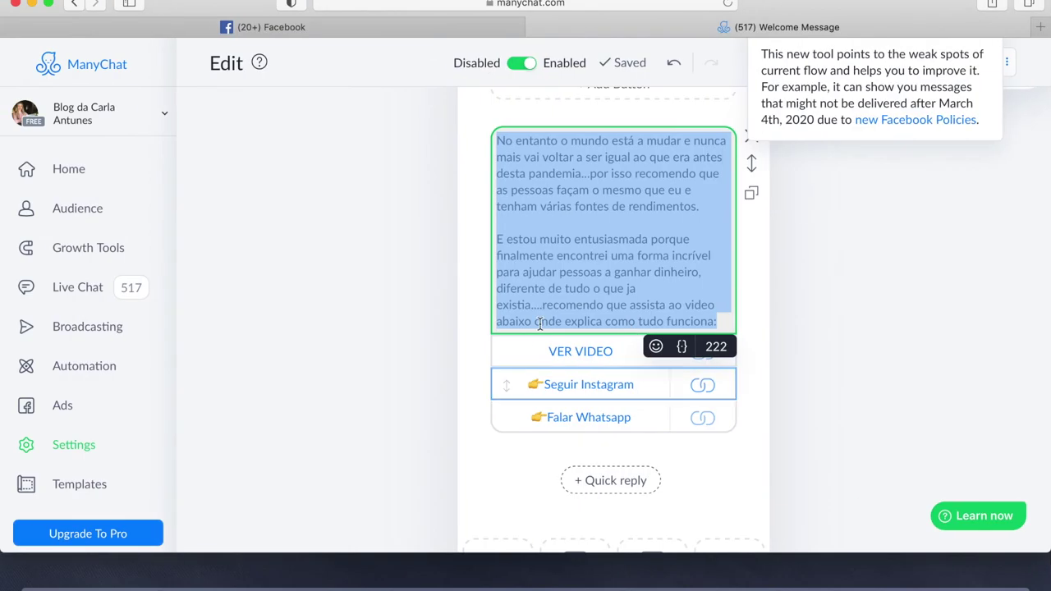
# Copy the YouTube video link from the reference flow's VER VIDEO button
pyautogui.scroll(-2, 575, 269)
pyautogui.click(576, 269)
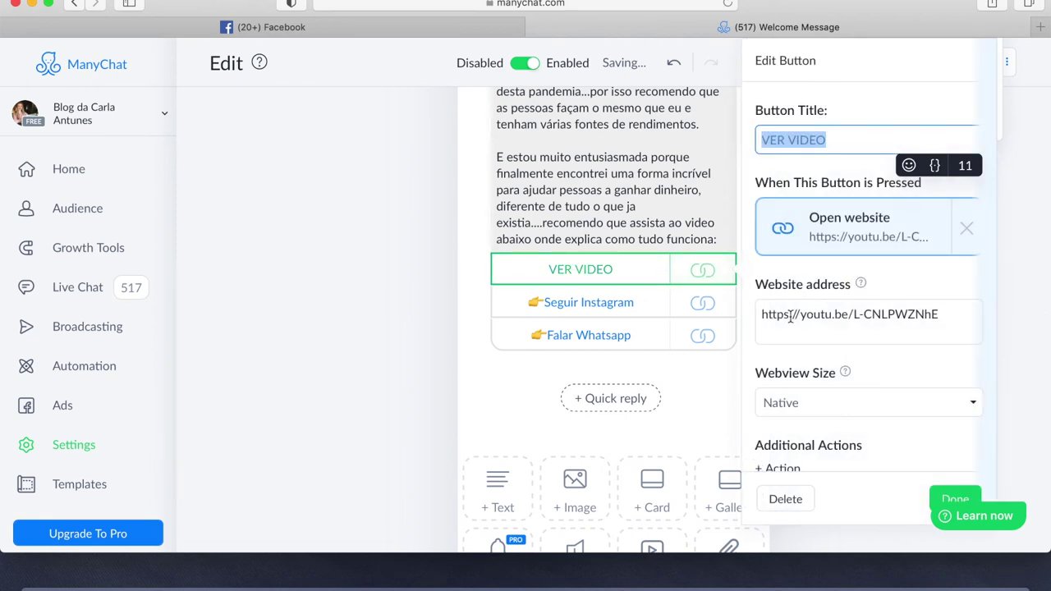
pyautogui.moveTo(763, 318); pyautogui.dragTo(914, 324)
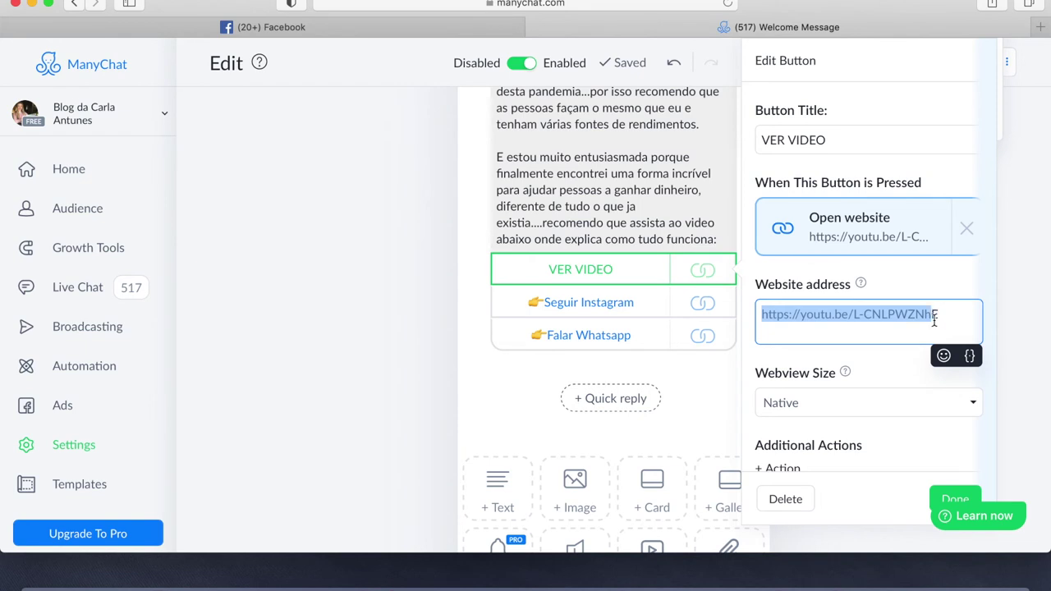
pyautogui.click(892, 331)
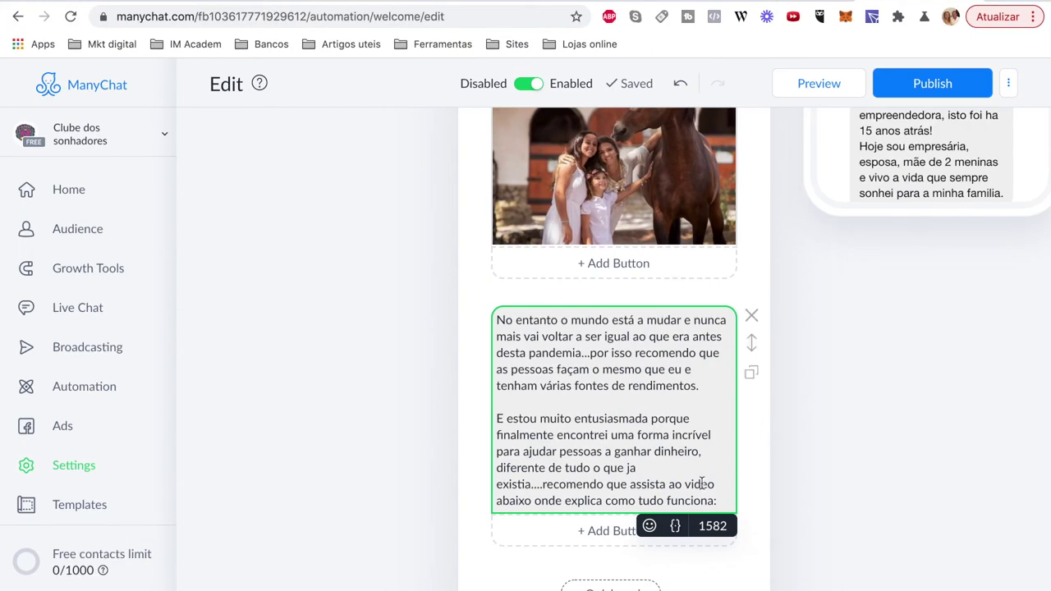
# Add a VER VIDEO button under the message set to open a website
pyautogui.scroll(-3, 667, 491)
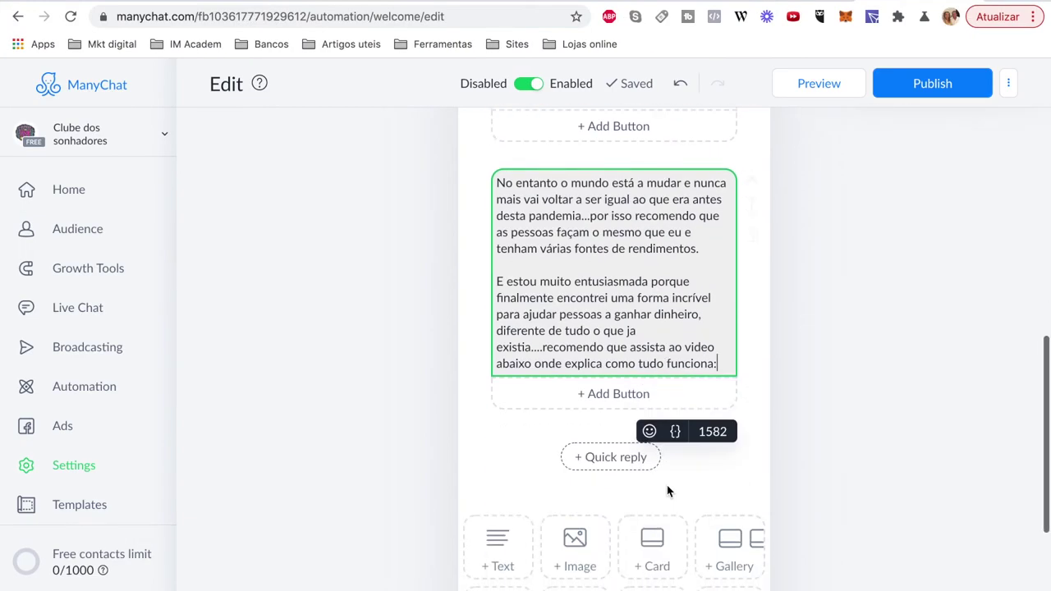
pyautogui.click(613, 394)
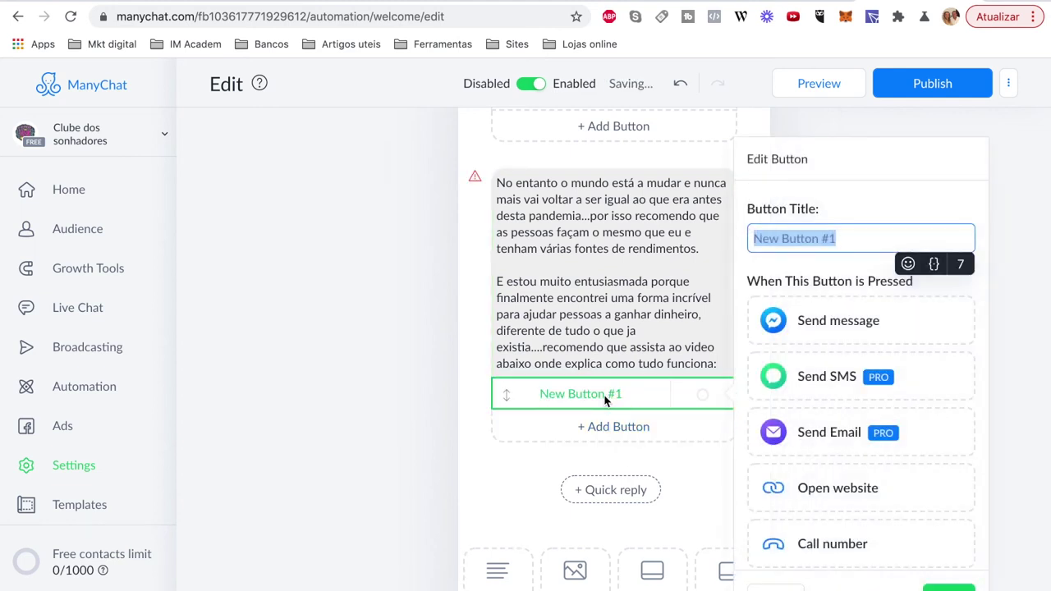
pyautogui.write('VER VID')
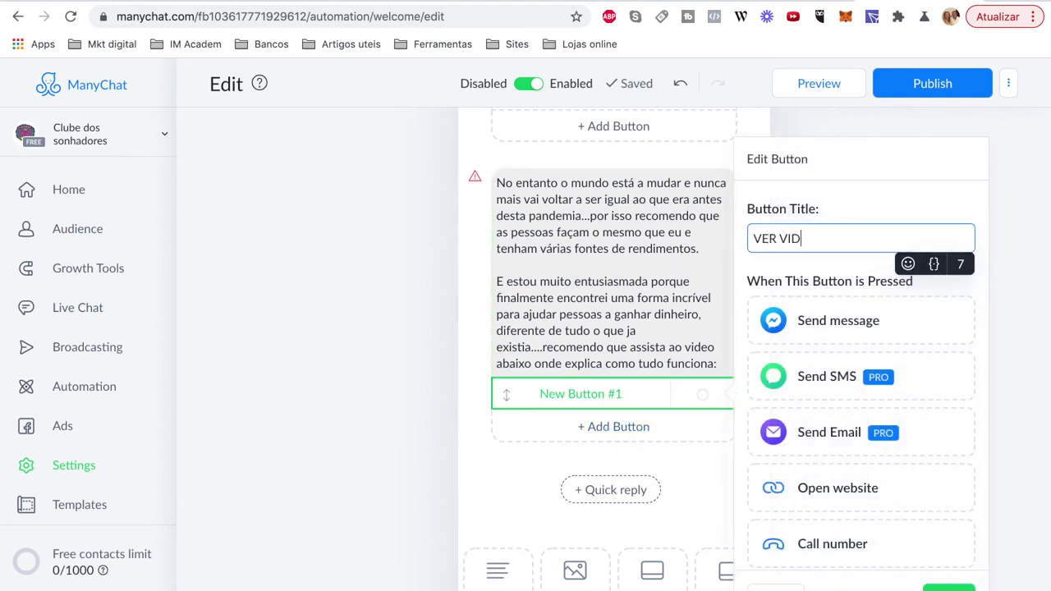
pyautogui.write('EO')
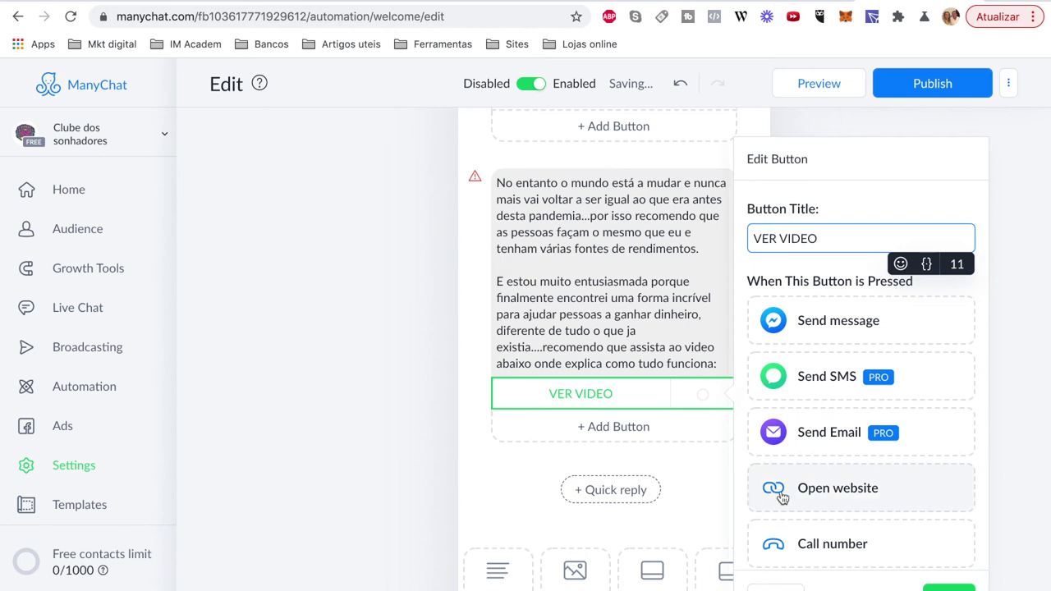
pyautogui.click(778, 491)
pyautogui.click(792, 411)
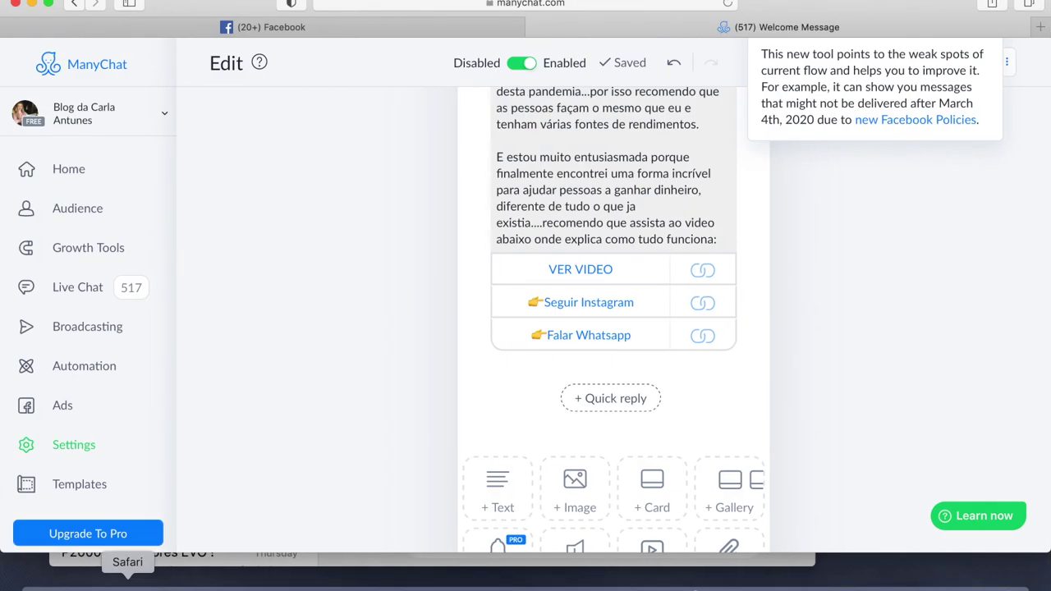
# Copy the Instagram profile link and add a SEGUIR INSTAGRAM button that opens it
pyautogui.click(592, 302)
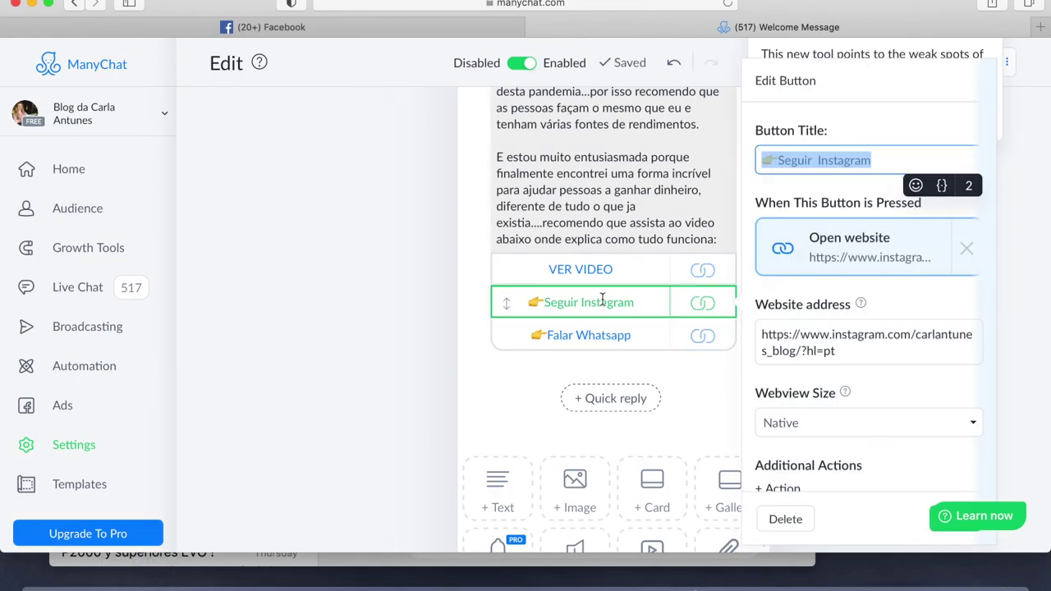
pyautogui.moveTo(854, 352); pyautogui.dragTo(763, 331)
pyautogui.hotkey('ctrl', 'c')
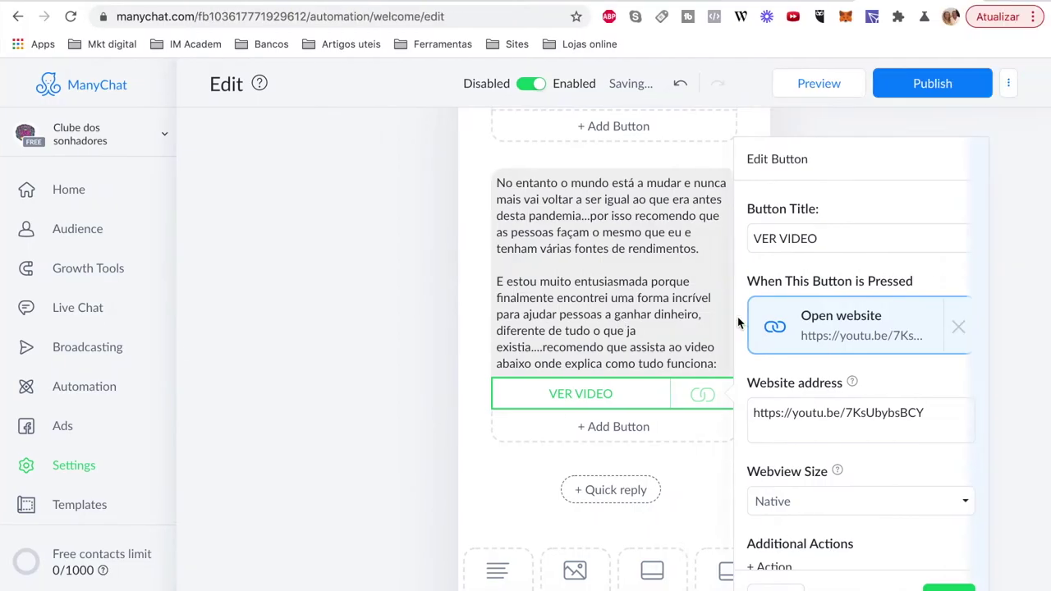
pyautogui.click(624, 427)
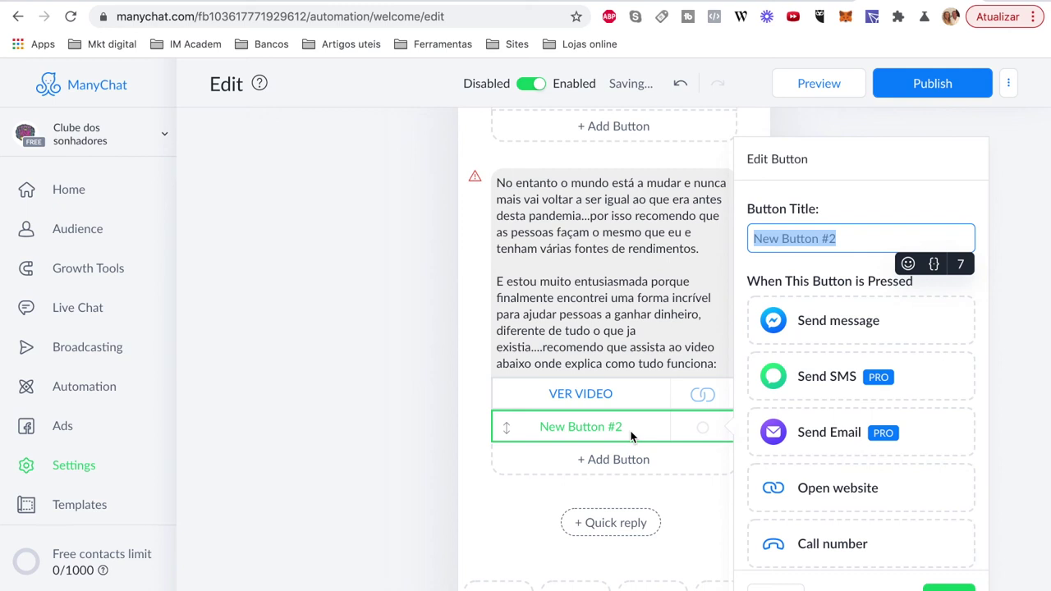
pyautogui.write('SEGUIR INSA')
pyautogui.press('BackSpace')
pyautogui.write('TAGRAM')
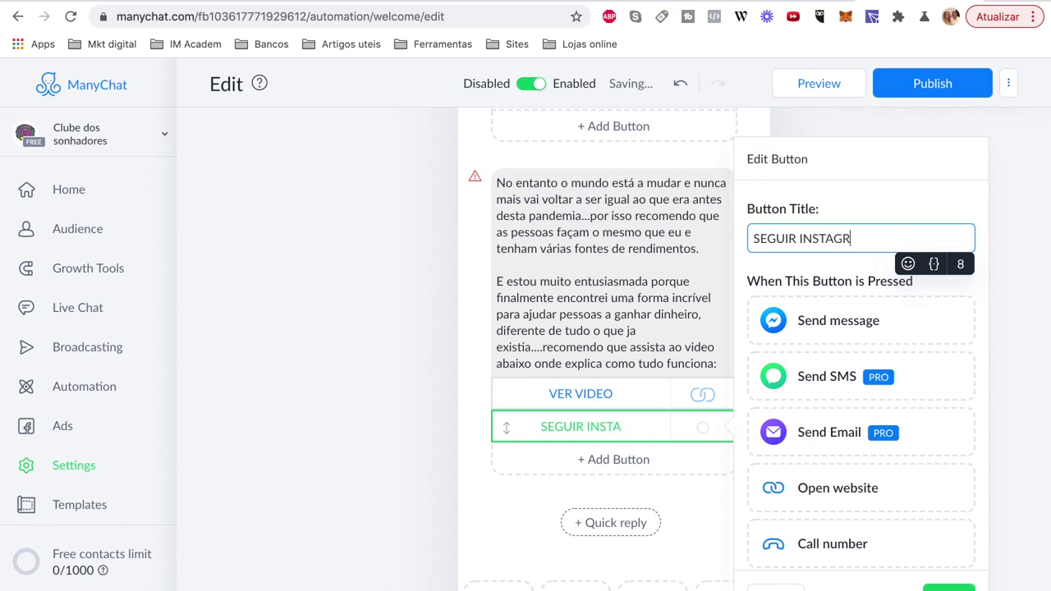
pyautogui.click(835, 499)
pyautogui.click(817, 420)
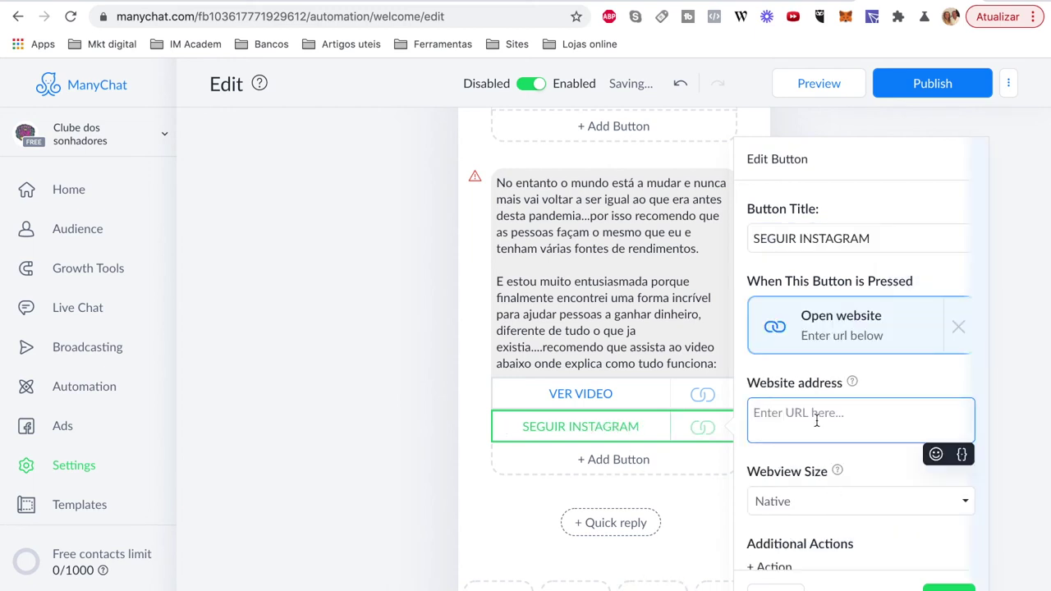
pyautogui.hotkey('ctrl', 'v')
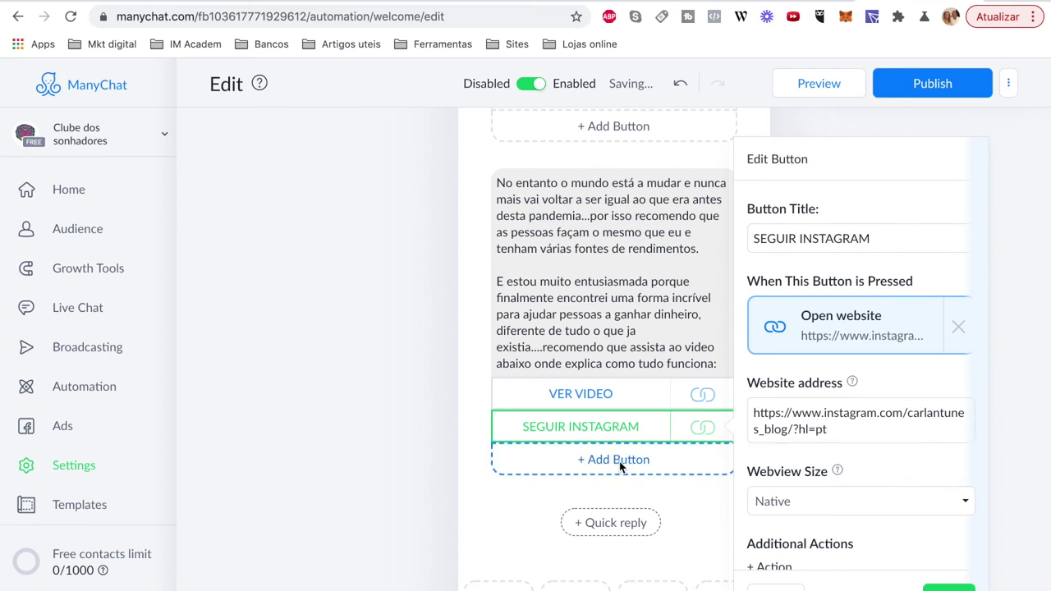
pyautogui.click(620, 462)
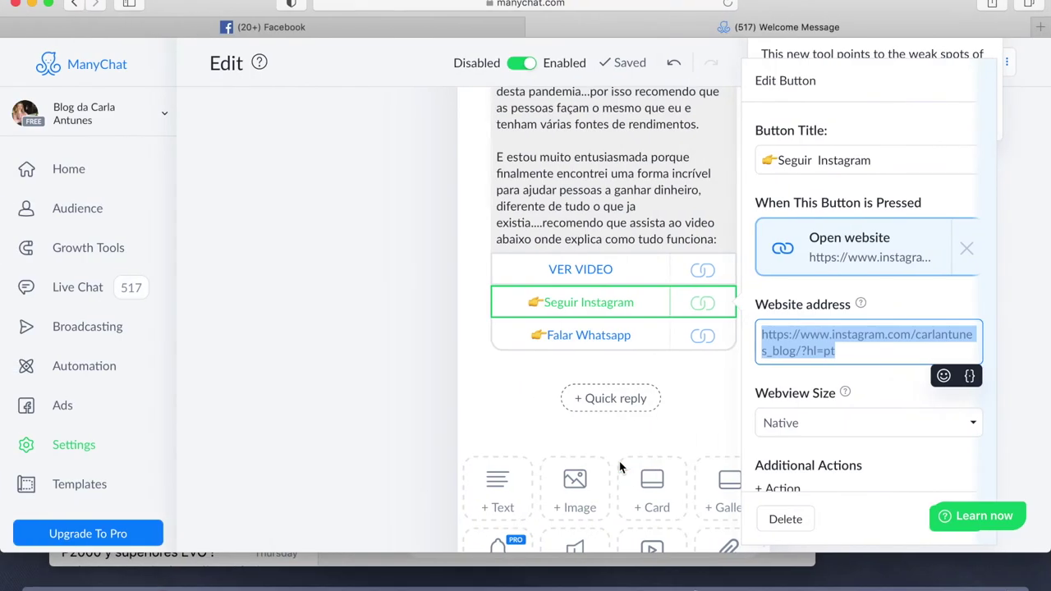
# Title the third button FALAR WHATSAPP and link it to the copied chat.whatsapp.com address
pyautogui.click(605, 334)
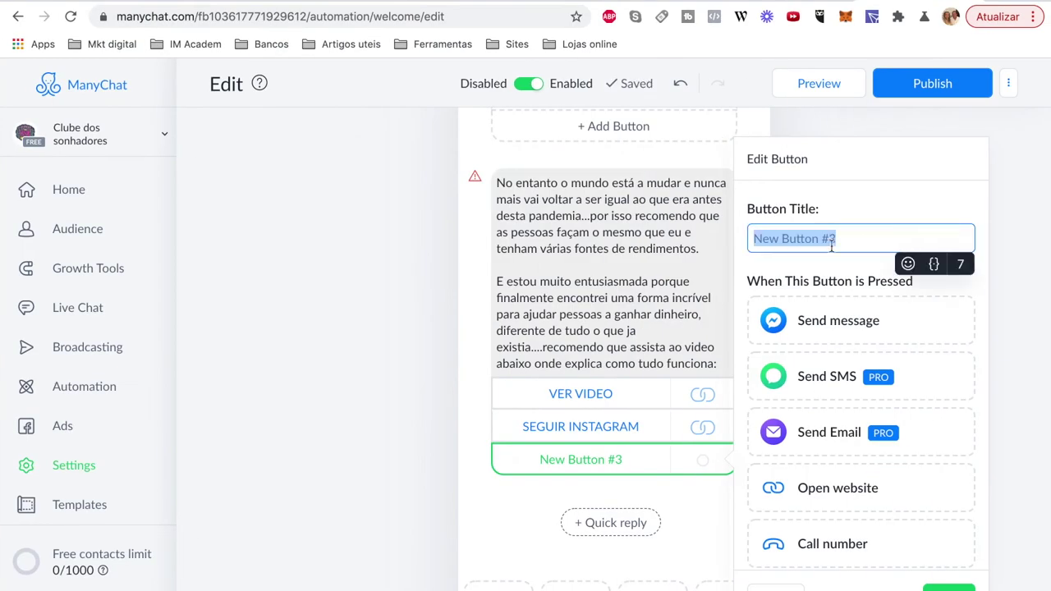
pyautogui.write('FA')
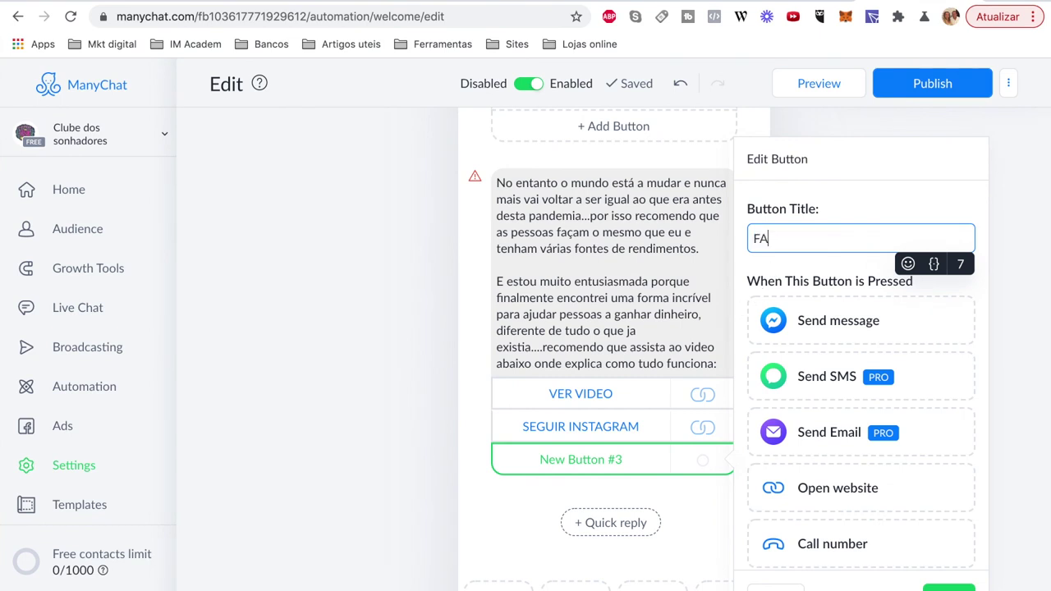
pyautogui.write('LAR WHATSAPP')
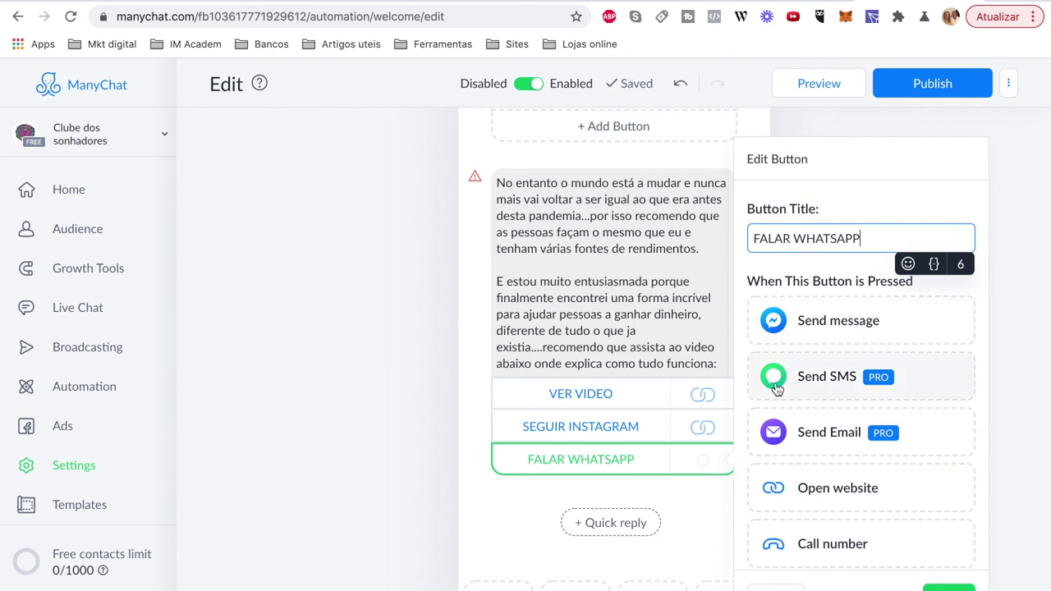
pyautogui.click(803, 491)
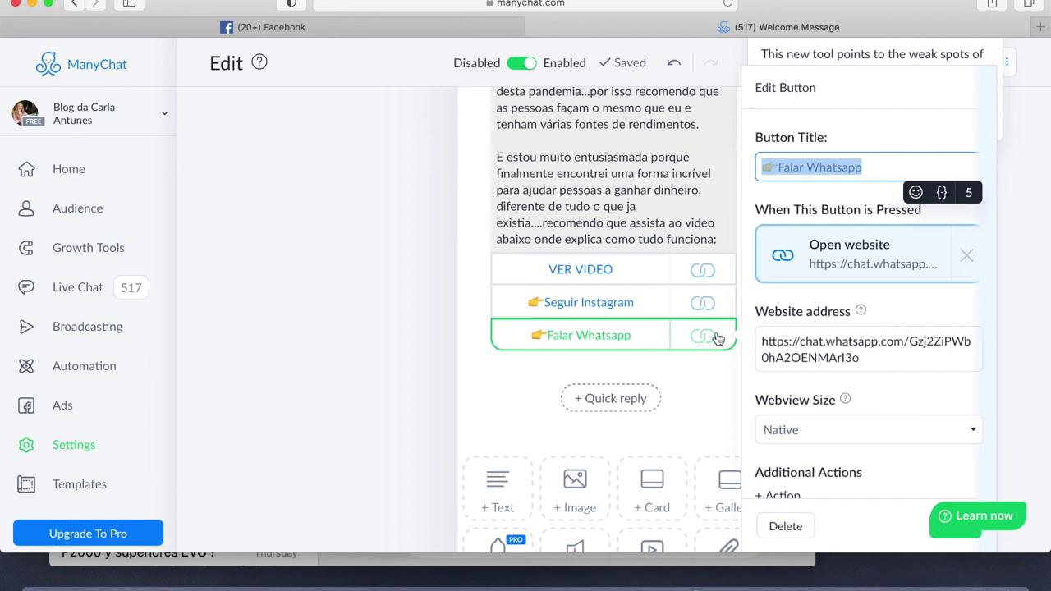
pyautogui.click(645, 340)
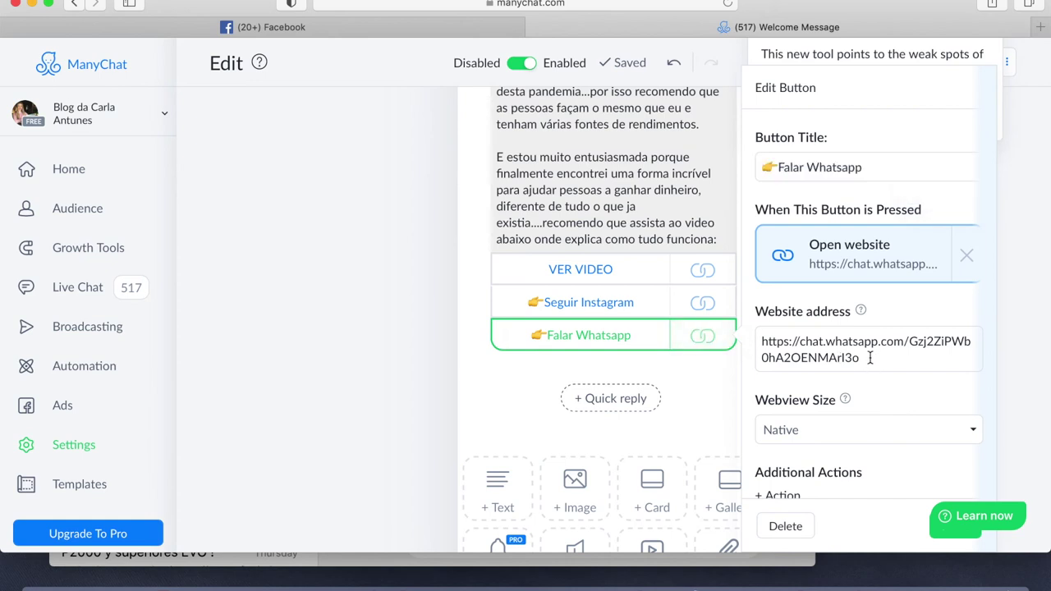
pyautogui.moveTo(872, 359); pyautogui.dragTo(733, 336)
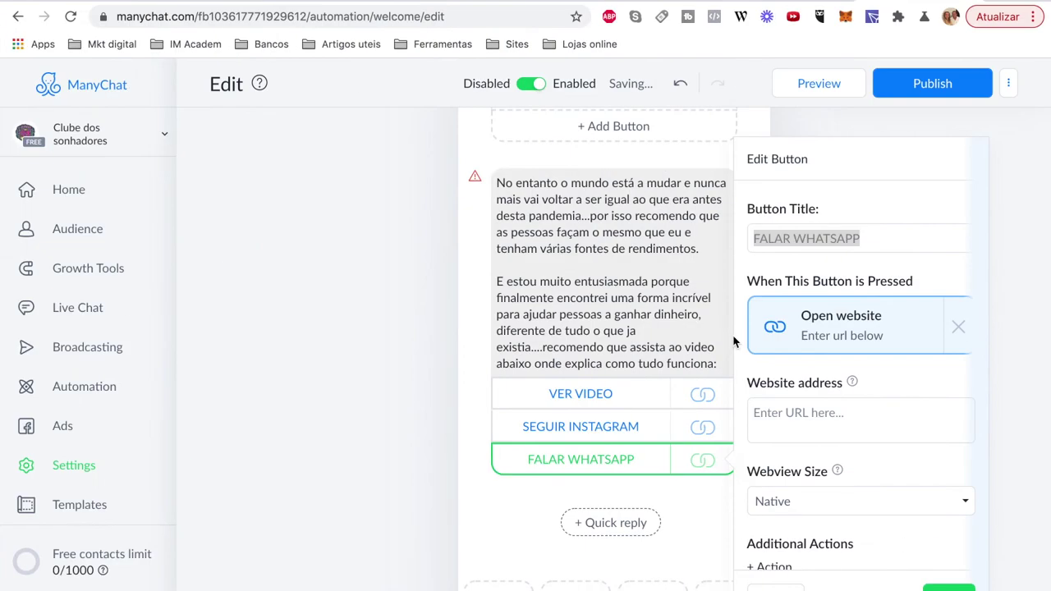
pyautogui.click(811, 416)
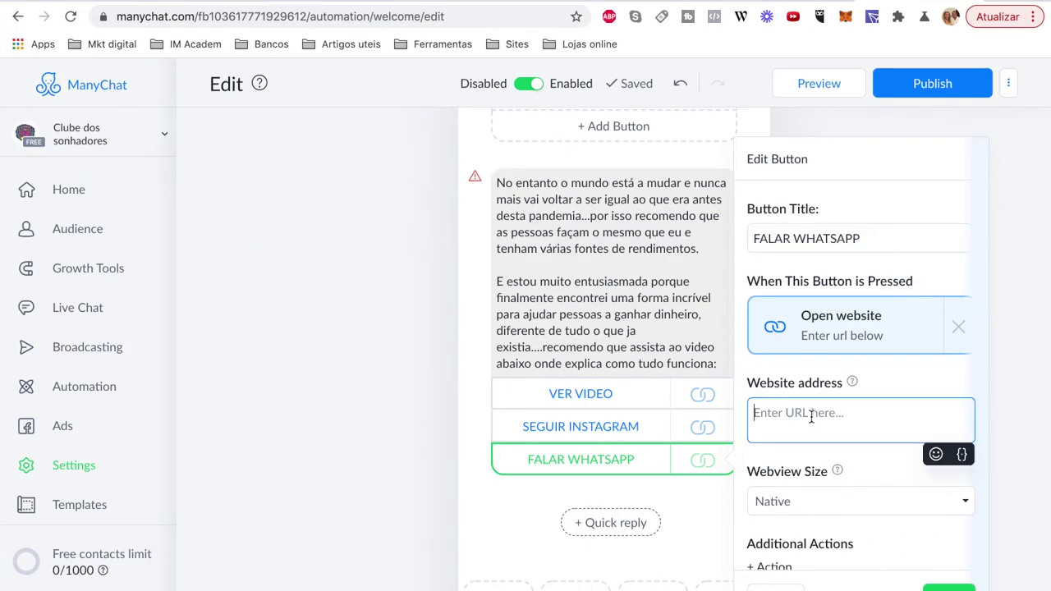
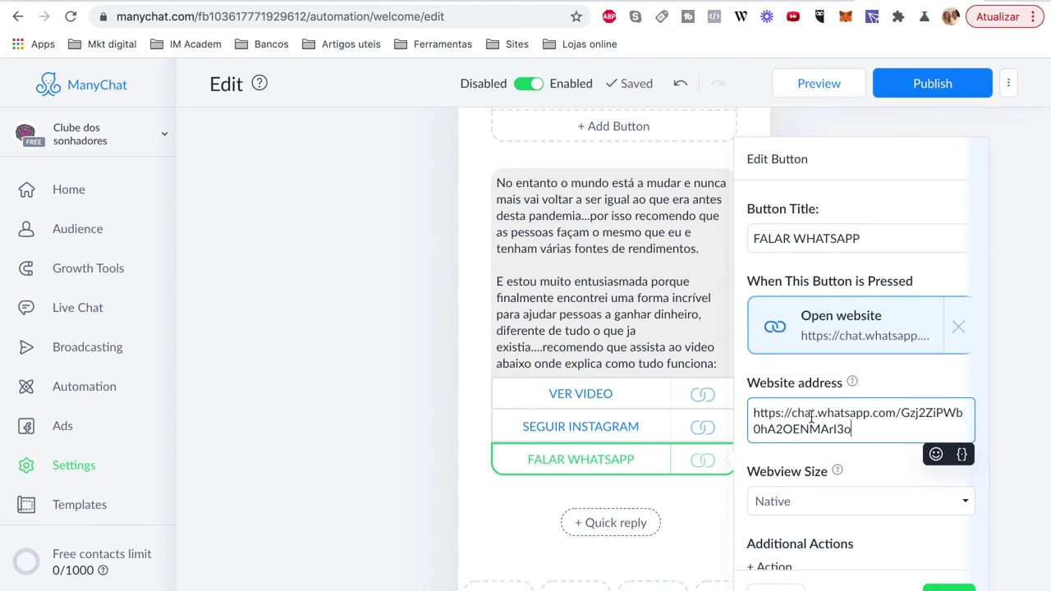
pyautogui.click(696, 509)
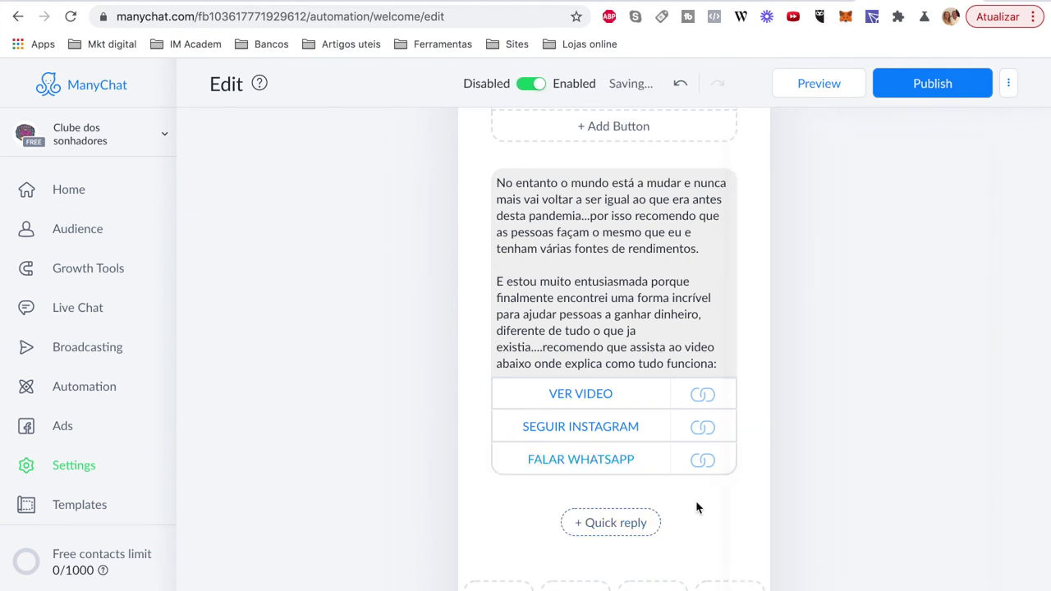
# Close the Edit Button panel and publish the Welcome Message flow, confirmed by the Content published notice
pyautogui.scroll(-4, 688, 483)
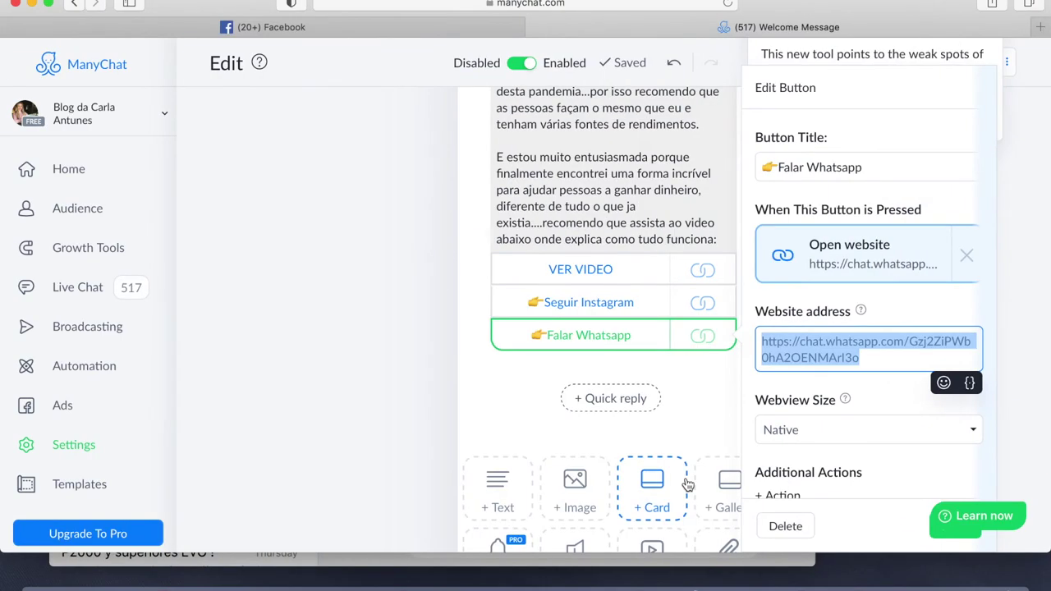
pyautogui.scroll(-3, 688, 401)
pyautogui.scroll(-2, 688, 400)
pyautogui.scroll(10, 688, 400)
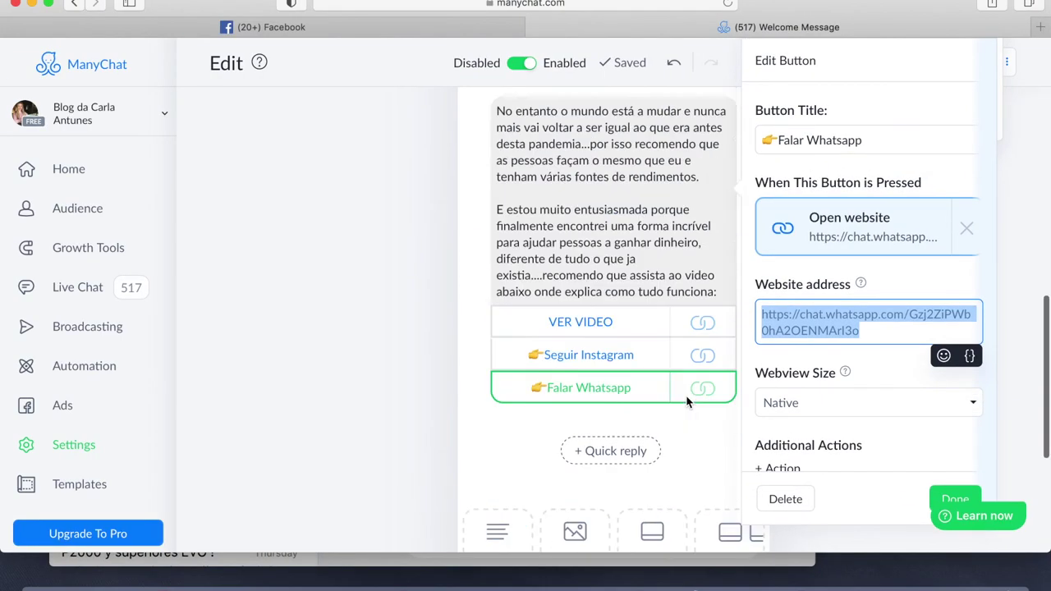
pyautogui.click(688, 401)
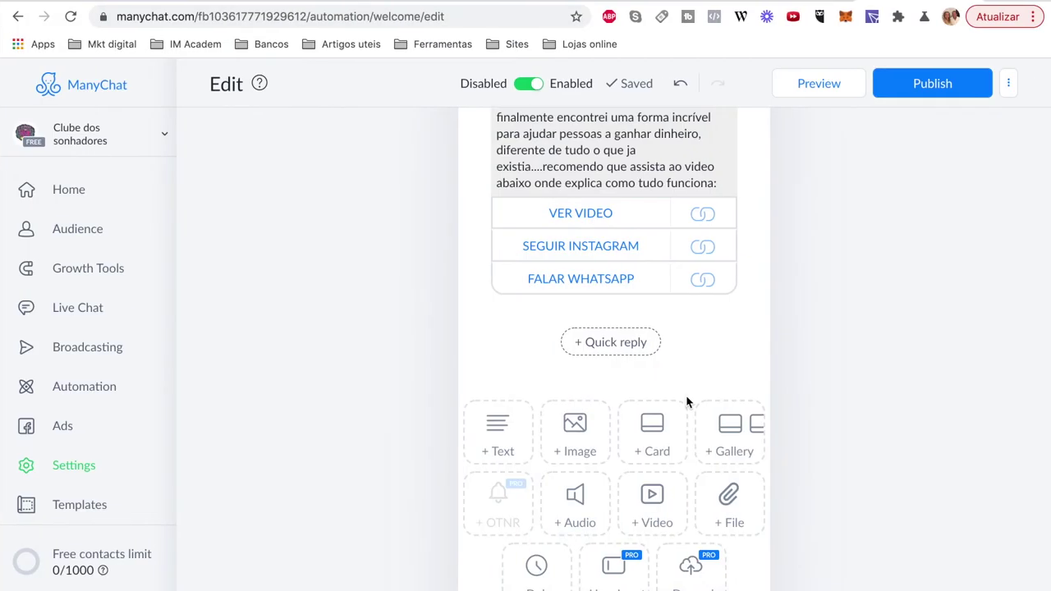
pyautogui.click(914, 83)
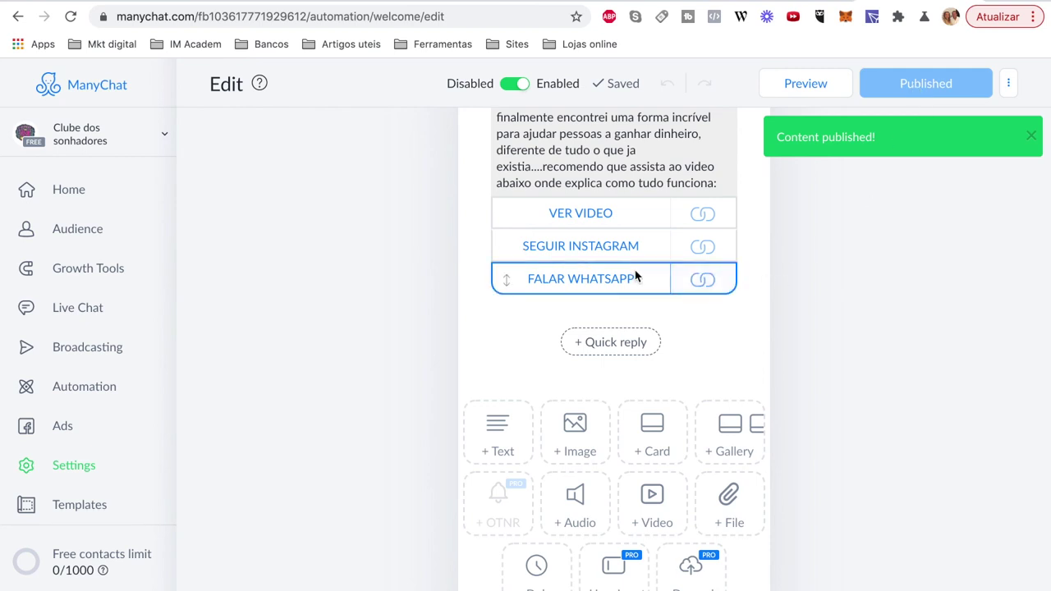
pyautogui.scroll(3, 624, 284)
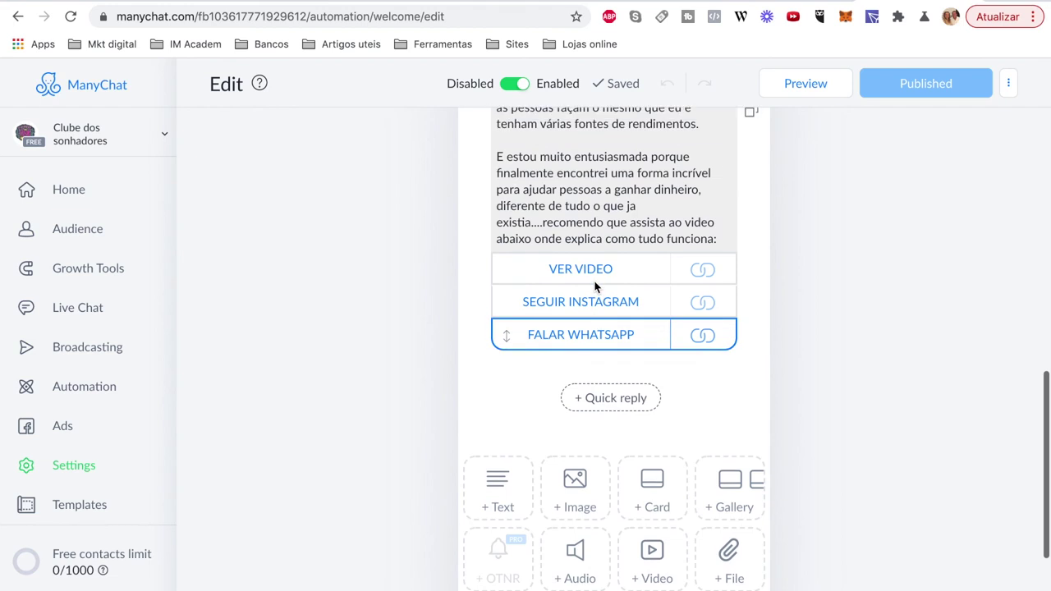
# Preview the Welcome flow in Messenger with the signed-in Facebook account and open the chat
pyautogui.click(805, 83)
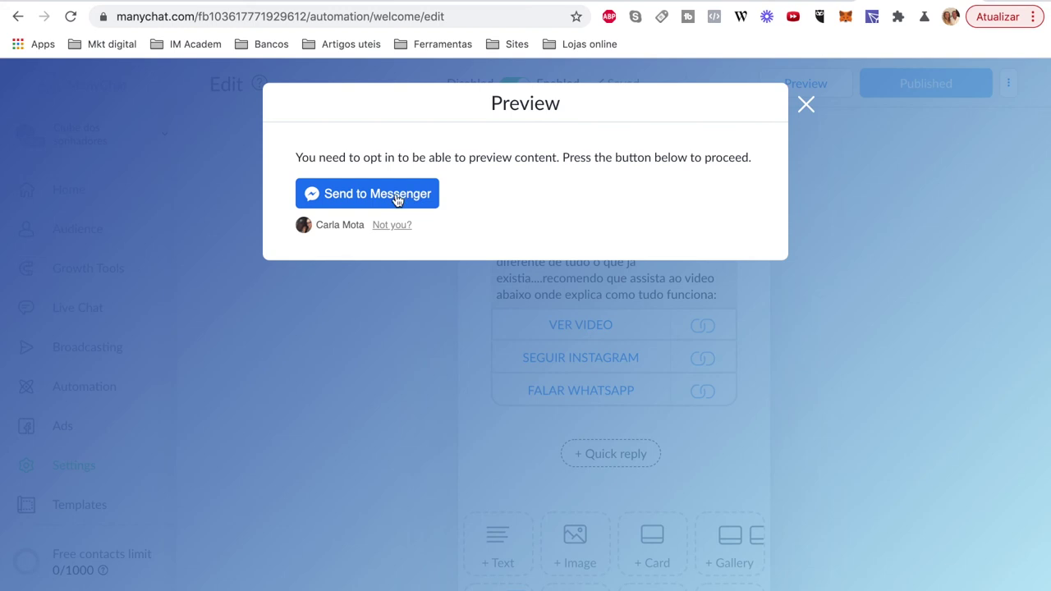
pyautogui.click(397, 201)
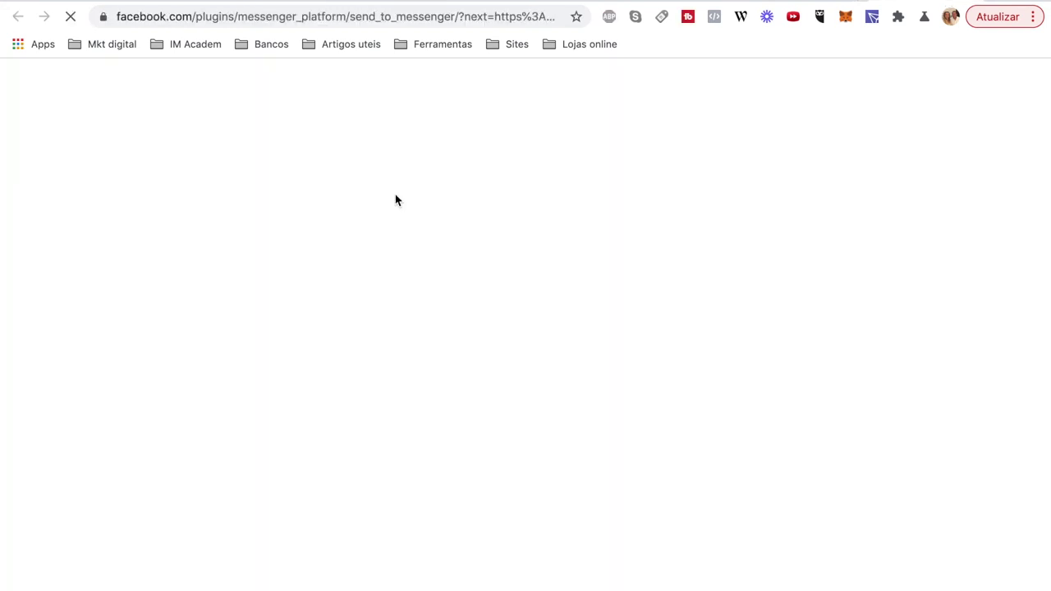
pyautogui.click(563, 188)
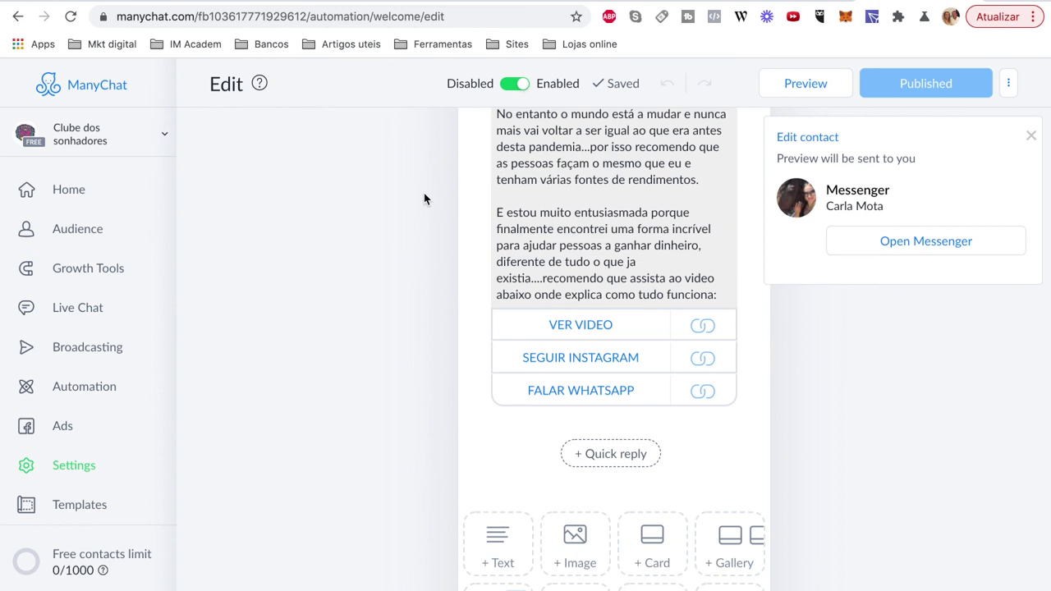
pyautogui.click(881, 246)
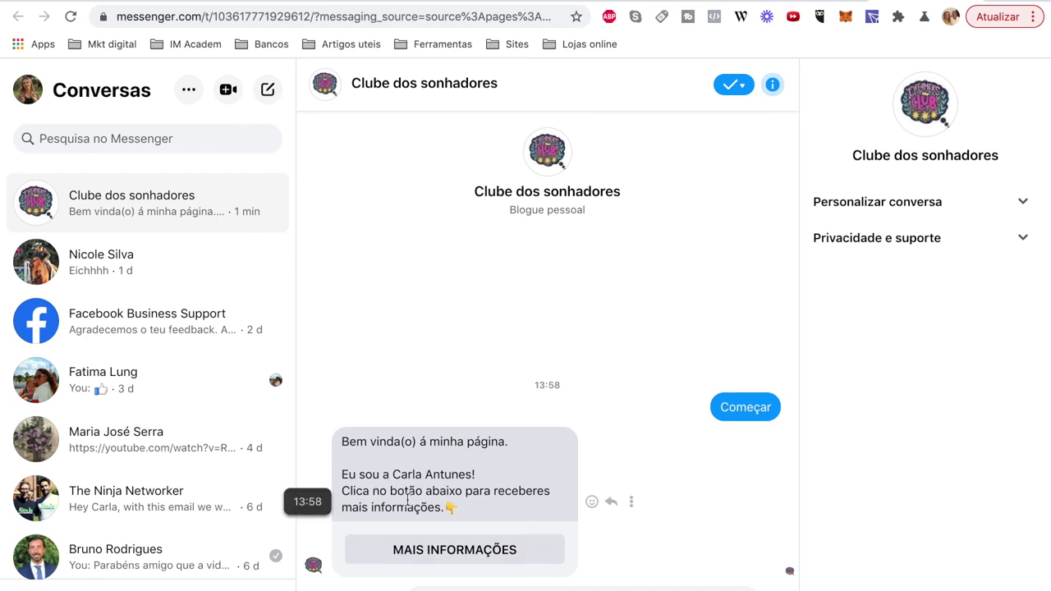
# Reply MAIS INFORMAÇÕES in the preview chat to trigger the follow-up message
pyautogui.click(443, 550)
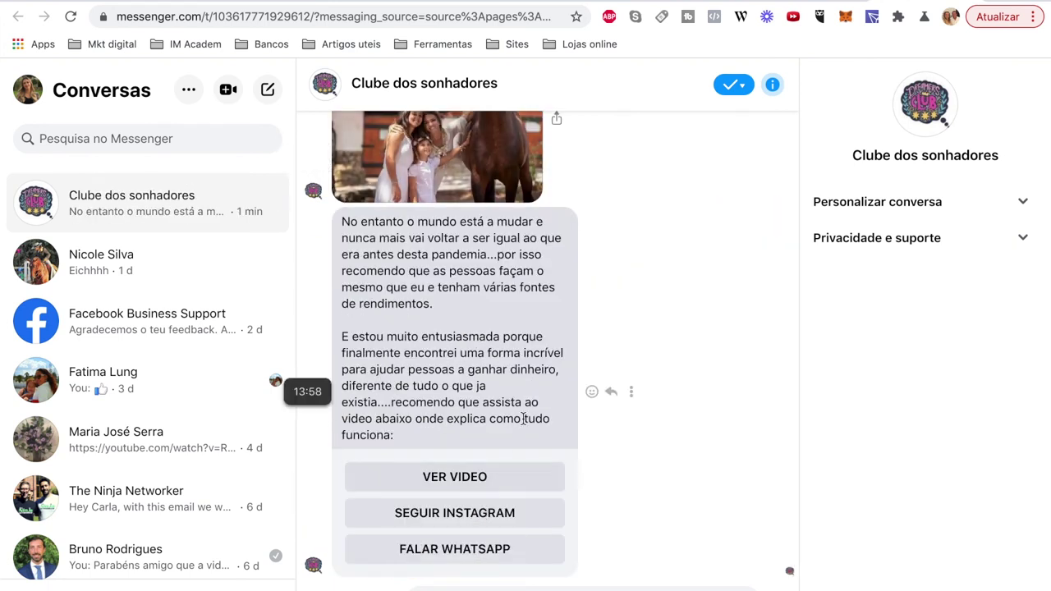
pyautogui.scroll(5, 523, 419)
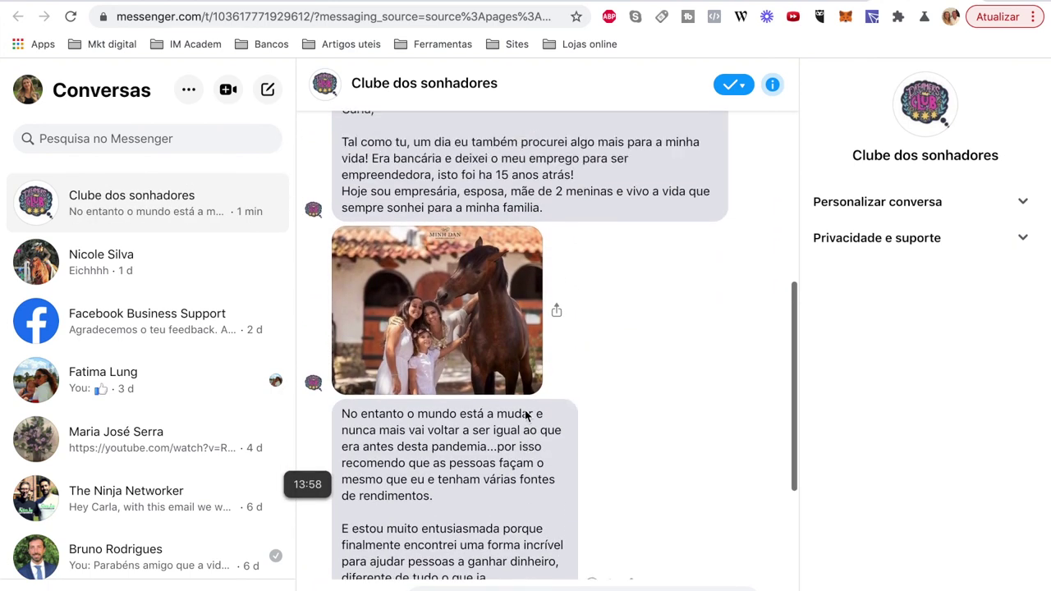
pyautogui.scroll(1, 525, 415)
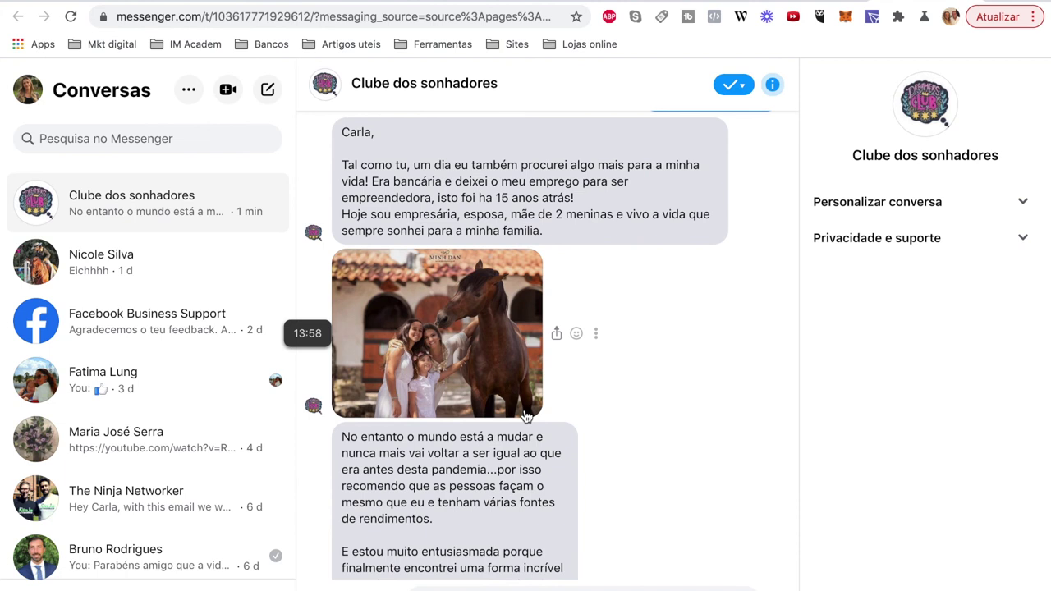
# Test the follow-up message's VER VIDEO button to open its YouTube link
pyautogui.scroll(-2, 527, 416)
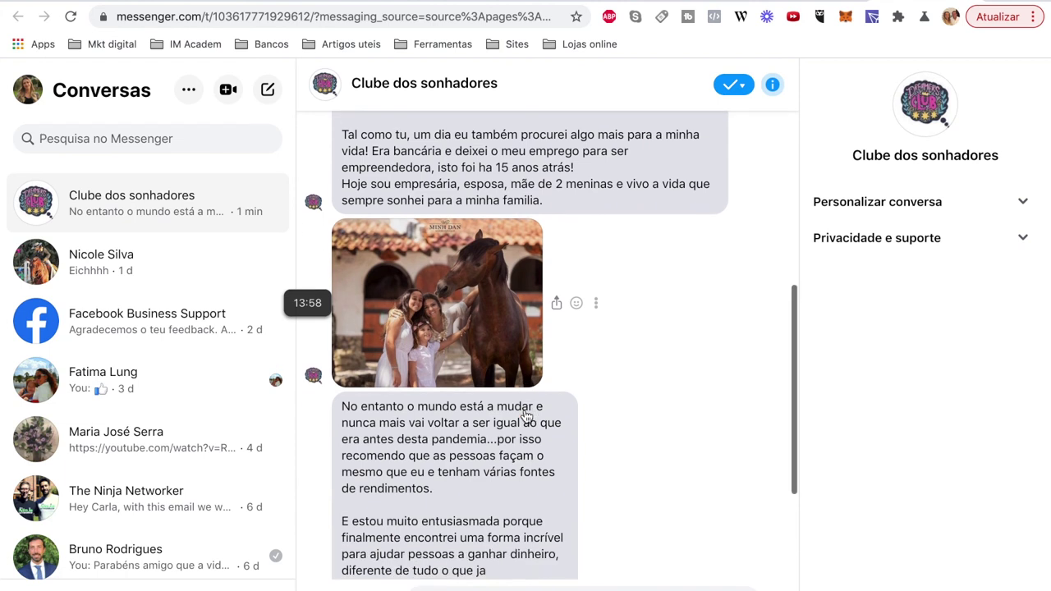
pyautogui.scroll(-3, 526, 416)
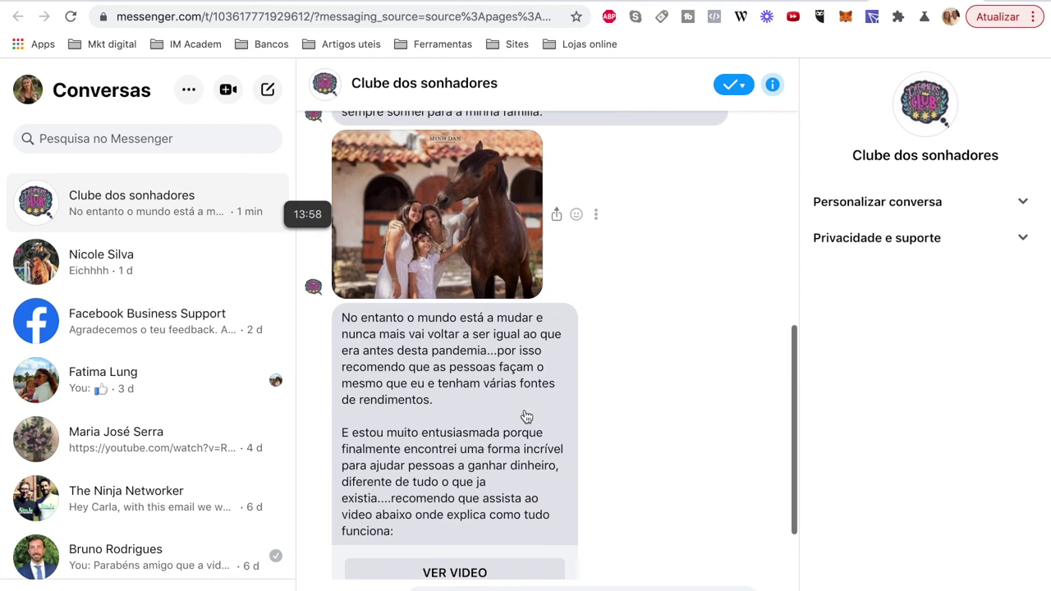
pyautogui.scroll(-1, 525, 411)
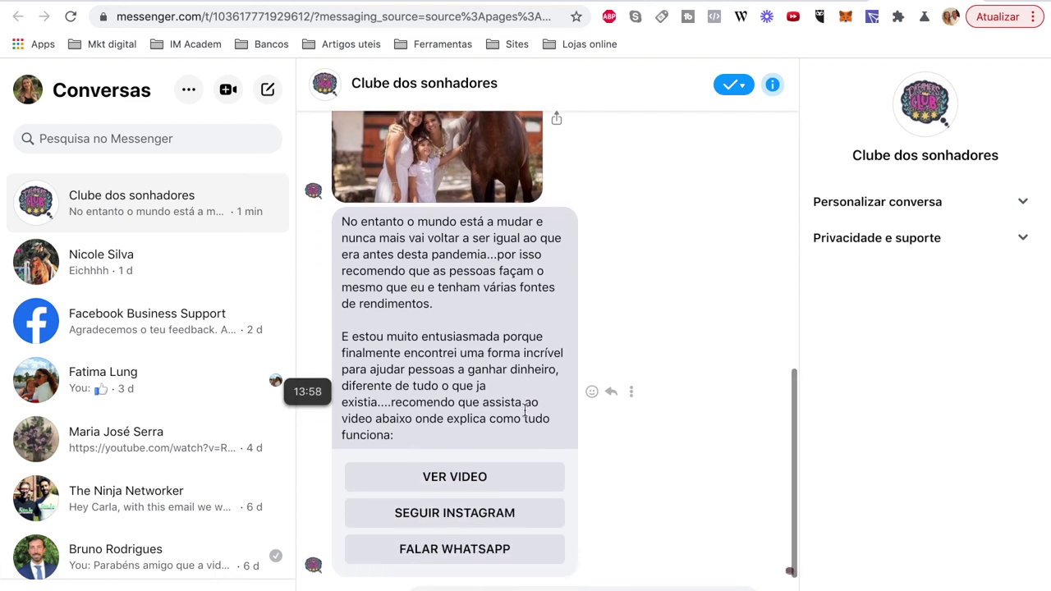
pyautogui.click(460, 481)
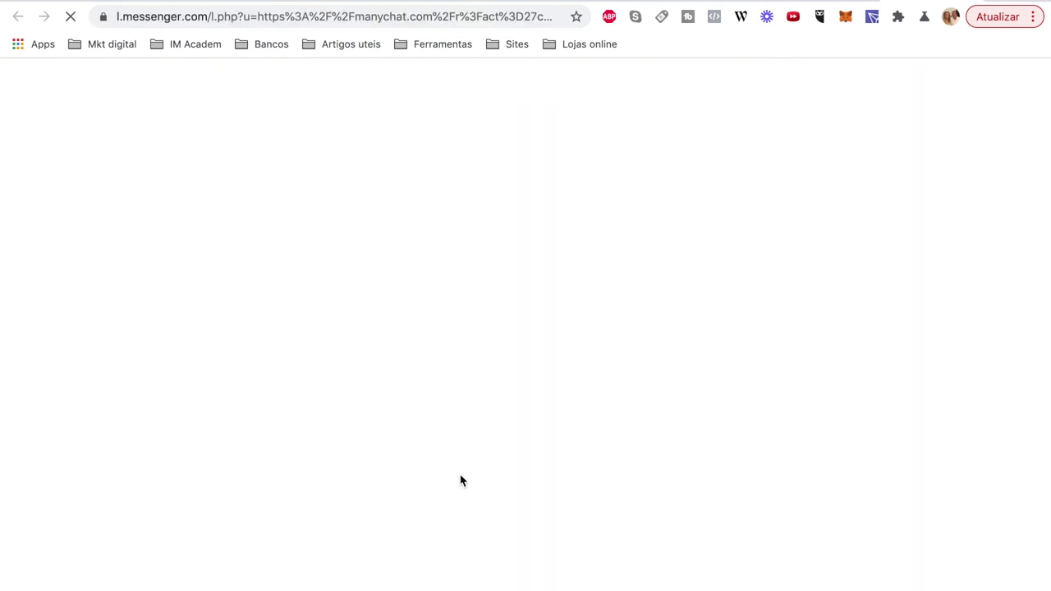